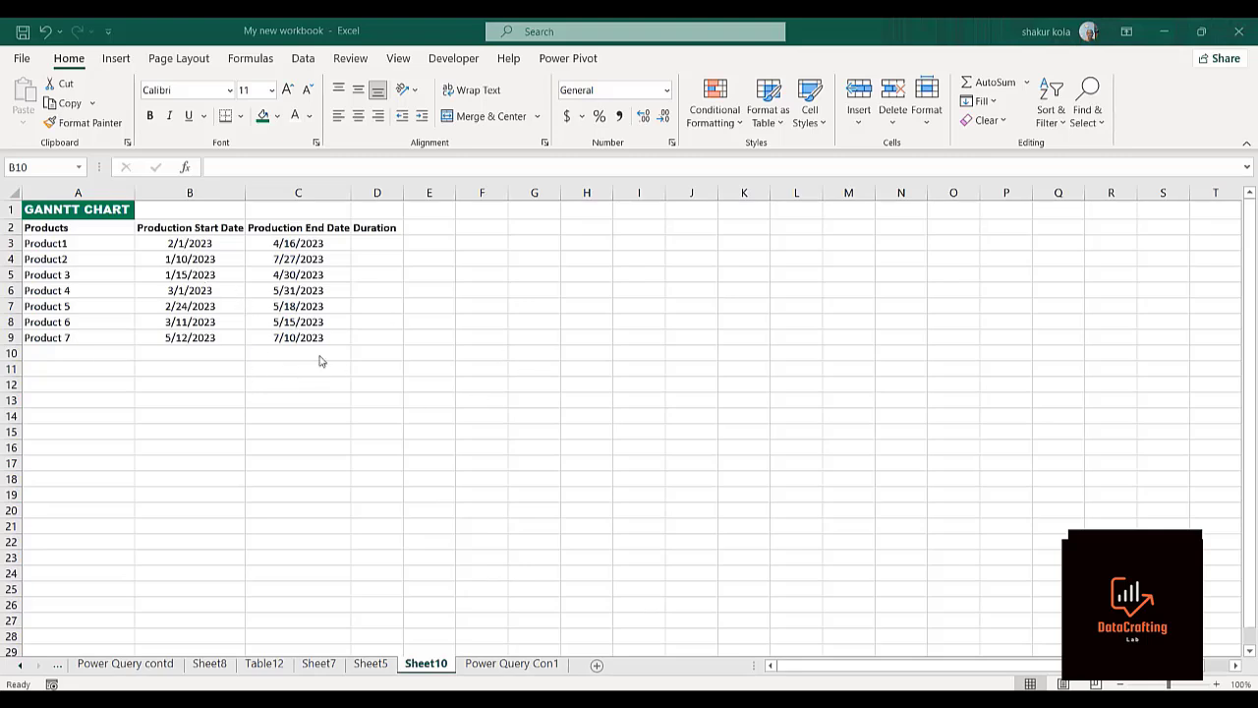
- Calculate the duration in D3 as end date minus start date with =C3-B3 and fill the formula down to D9
{"action": "left_click", "coordinate": [365, 243]}
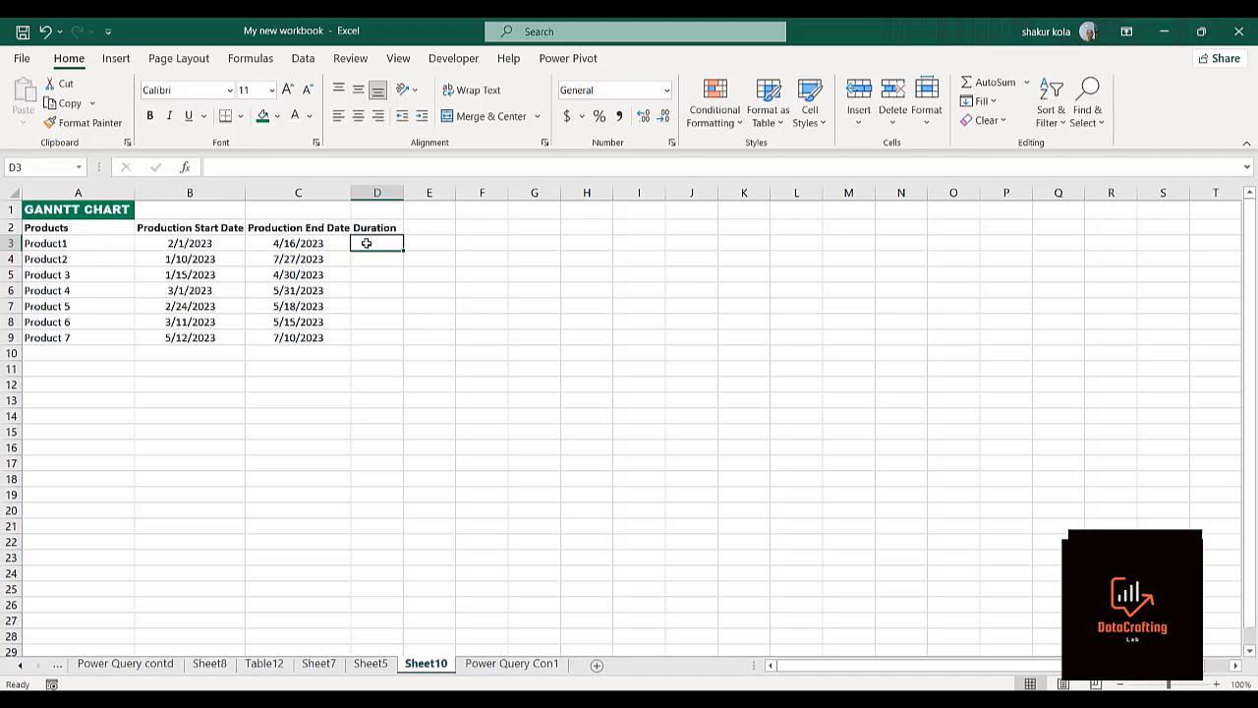
{"action": "type", "text": "="}
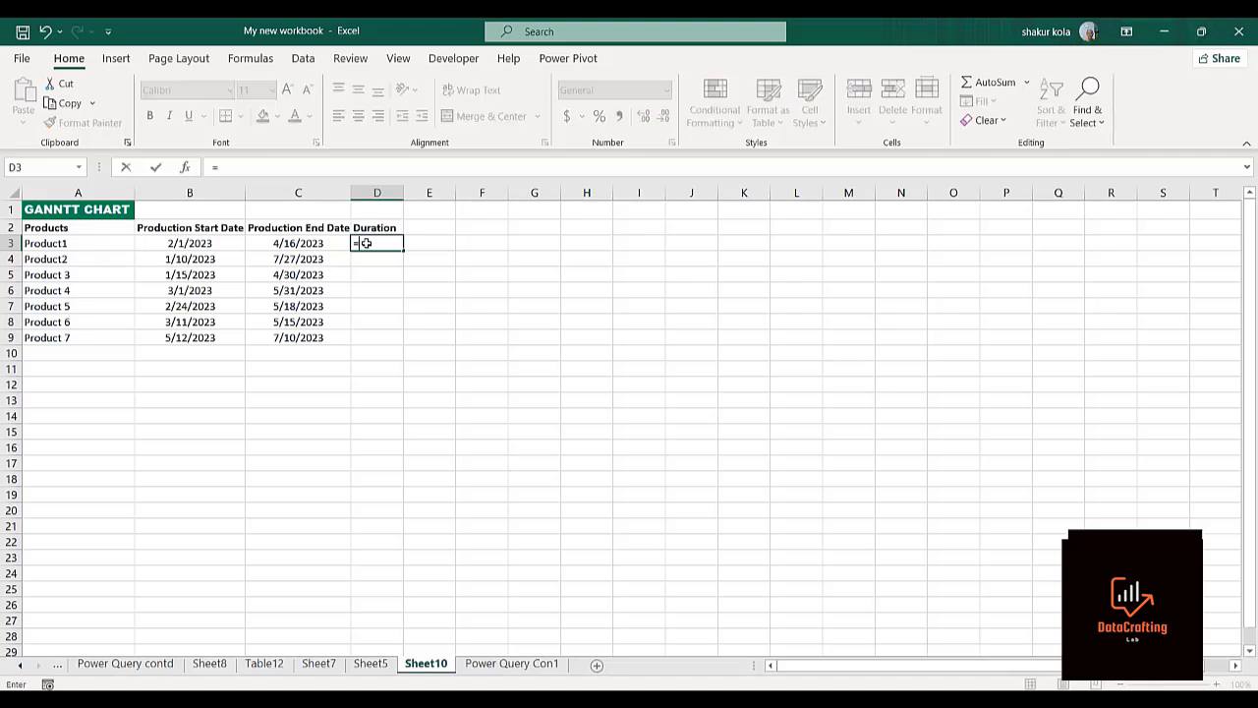
{"action": "left_click", "coordinate": [272, 243]}
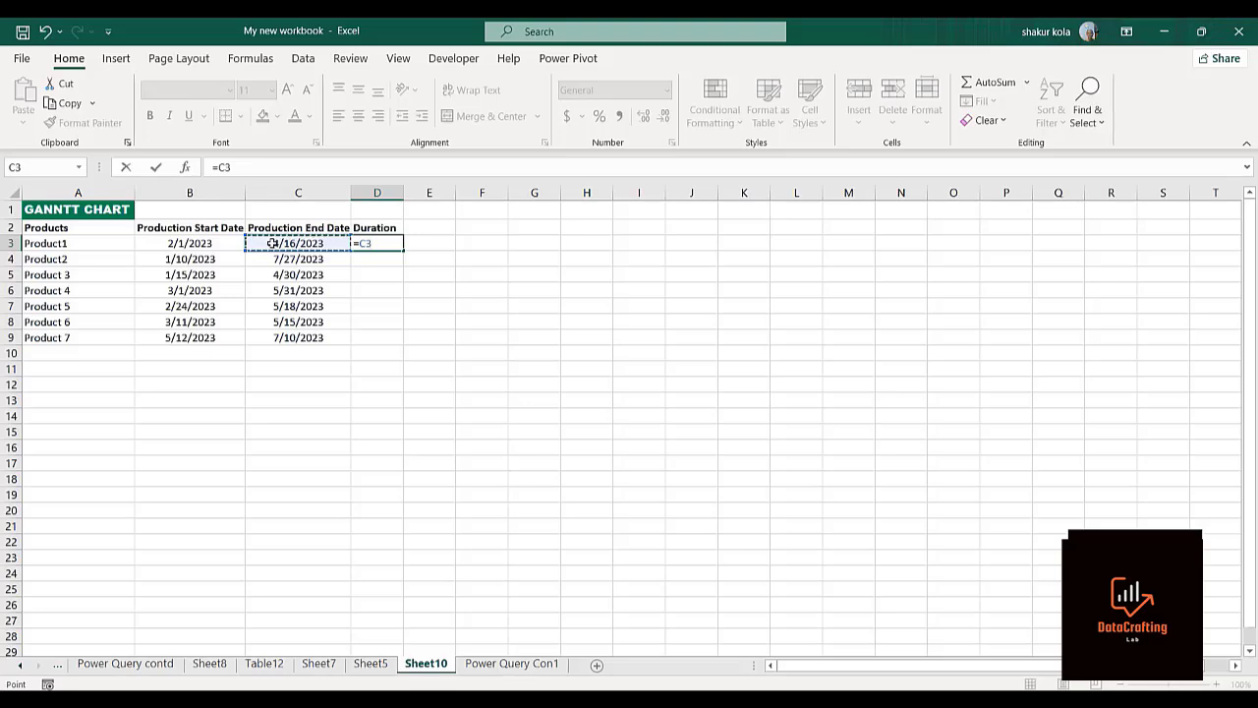
{"action": "type", "text": "-"}
{"action": "left_click", "coordinate": [200, 243]}
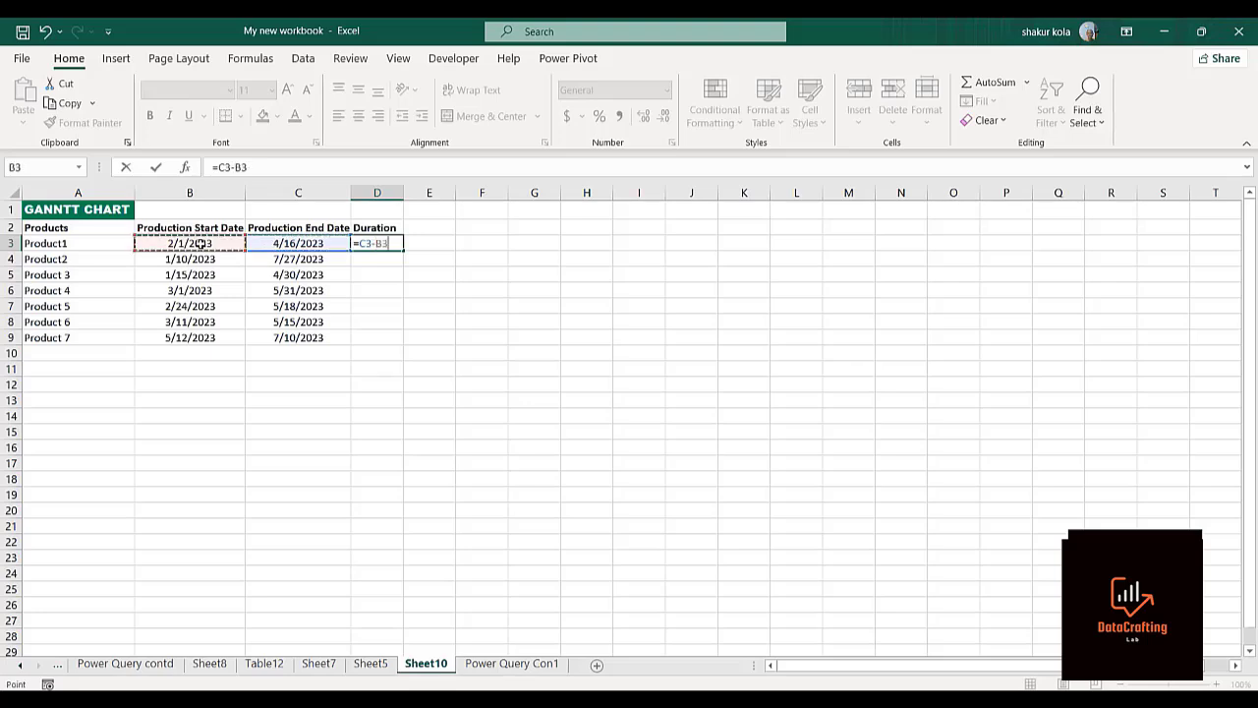
{"action": "key", "text": "Return"}
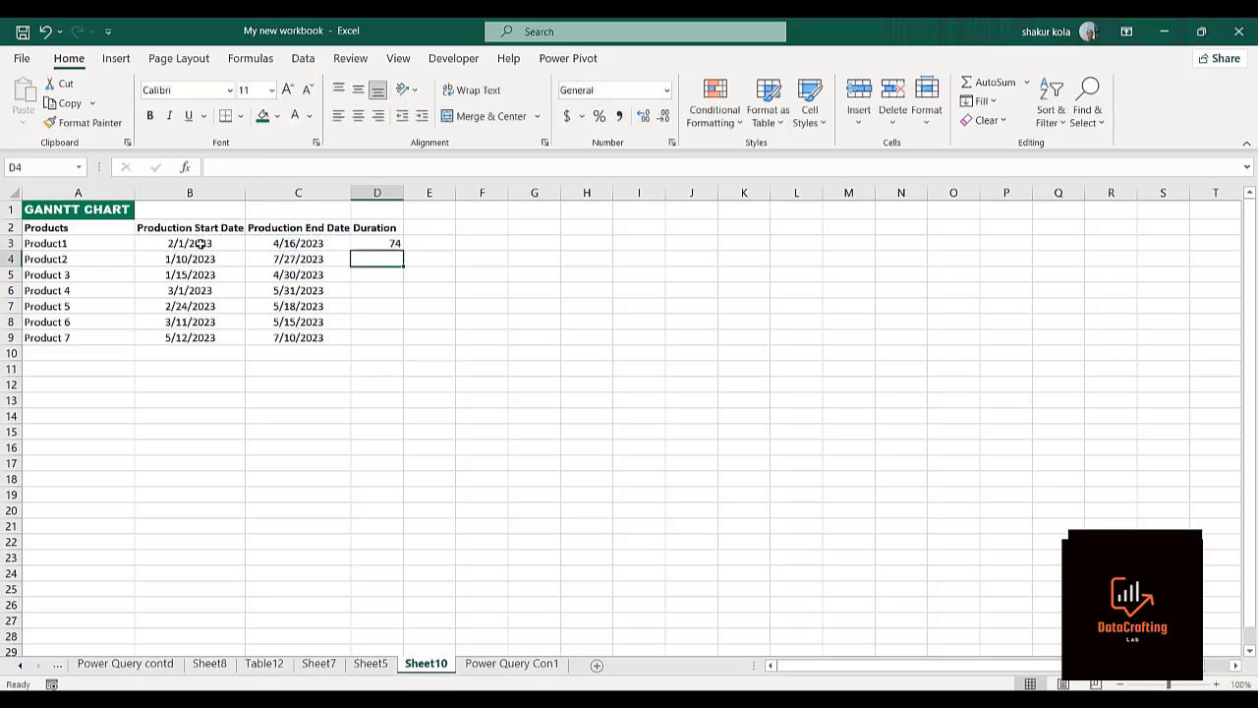
{"action": "left_click", "coordinate": [371, 243]}
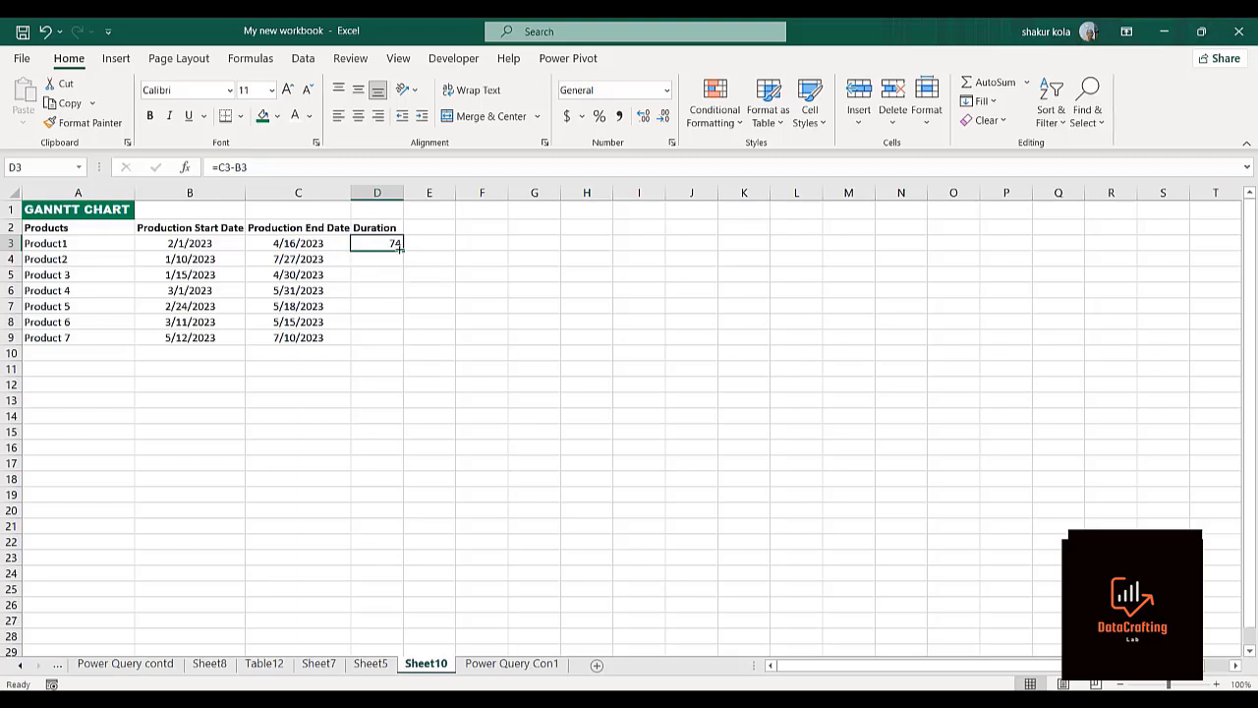
{"action": "left_click_drag", "start_coordinate": [402, 249], "coordinate": [402, 345]}
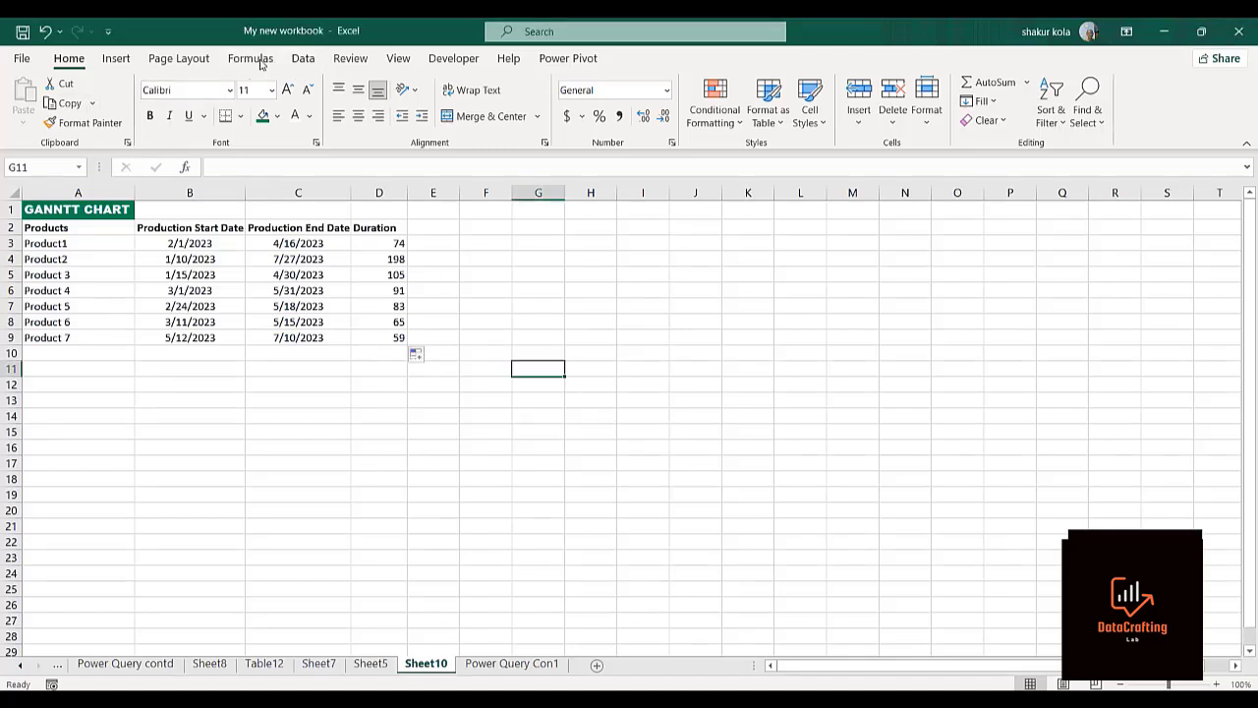
- Insert a blank 3-D stacked bar chart on the sheet
{"action": "left_click", "coordinate": [118, 59]}
{"action": "left_click", "coordinate": [448, 90]}
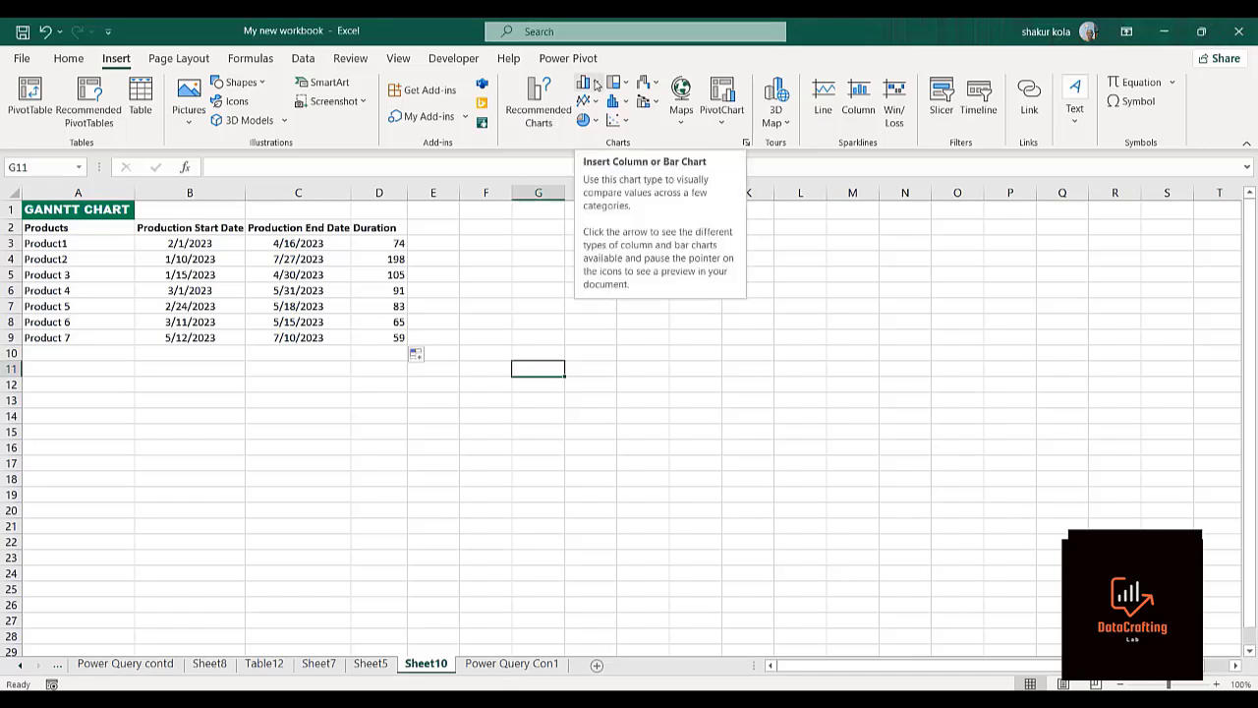
{"action": "left_click", "coordinate": [595, 85]}
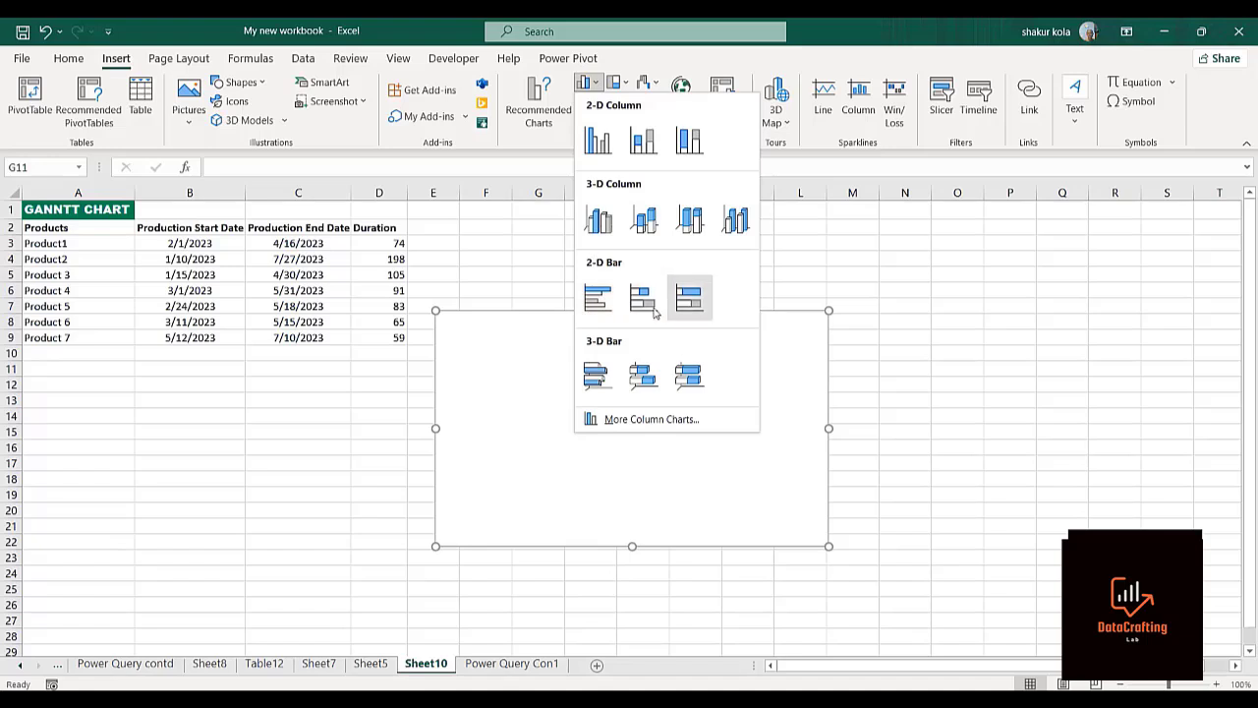
{"action": "left_click", "coordinate": [642, 376]}
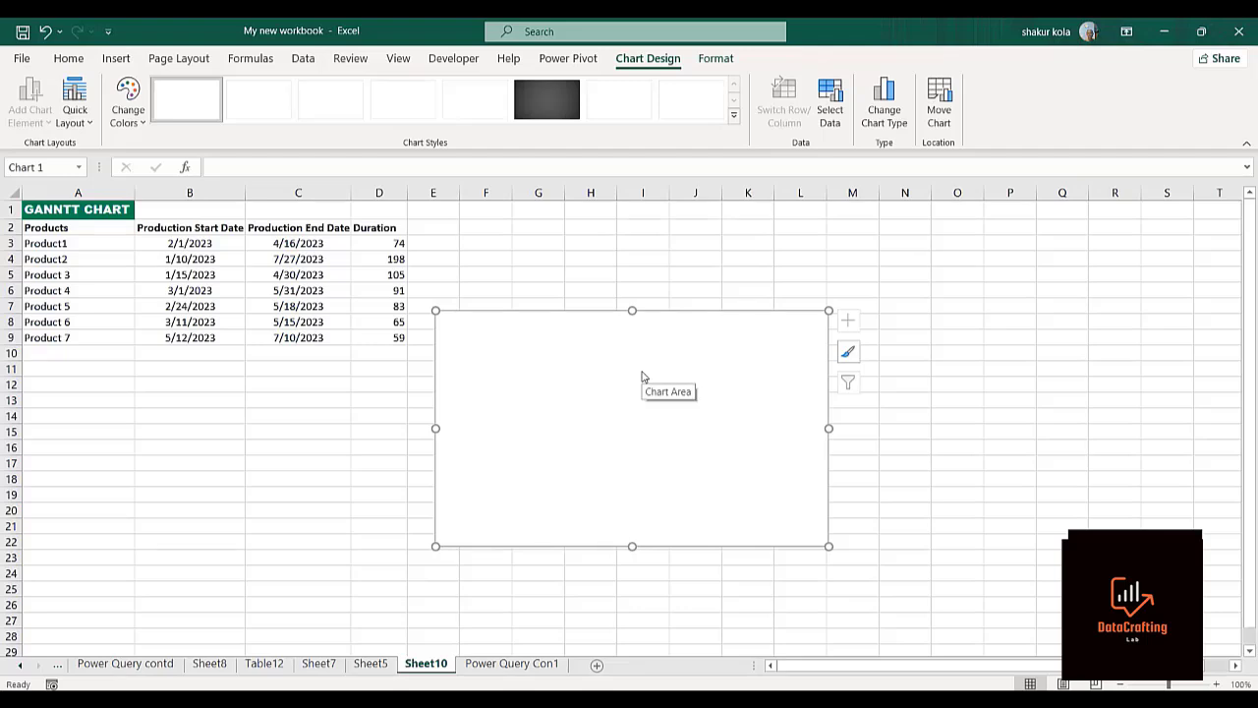
- Add a data series to the blank chart, named from B2 (Production Start Date) with values from B3:B9
{"action": "right_click", "coordinate": [534, 389]}
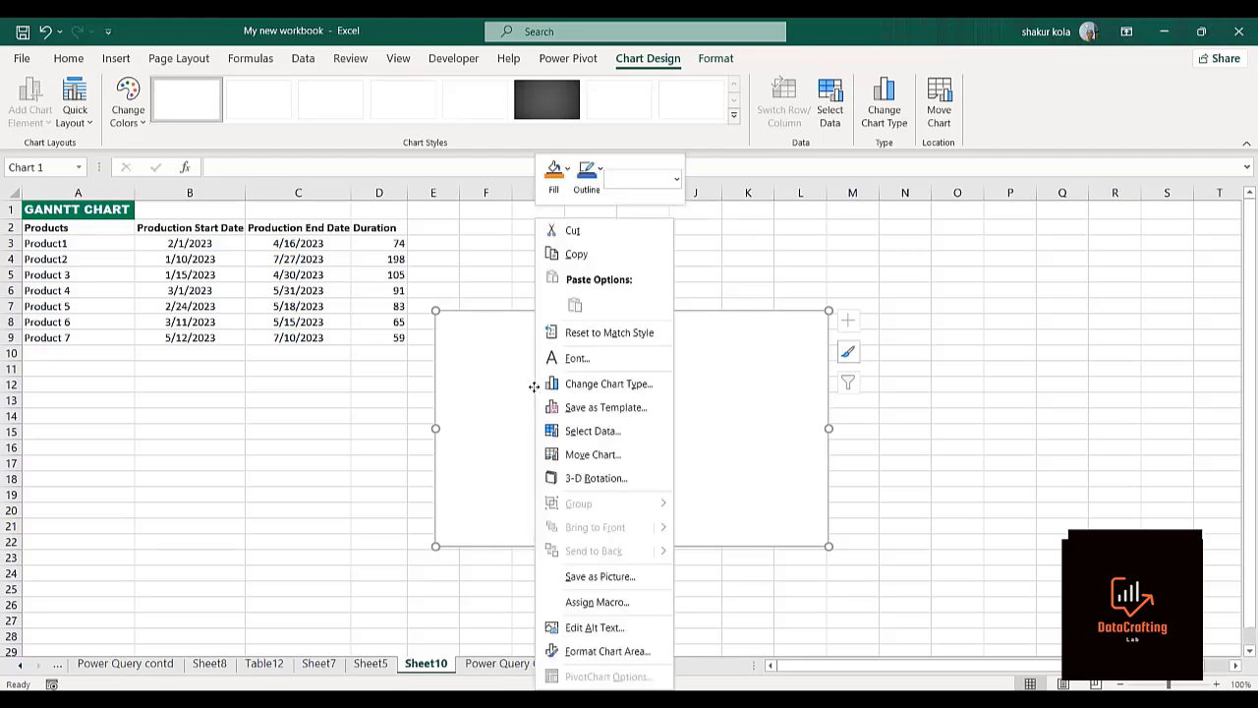
{"action": "left_click", "coordinate": [580, 434]}
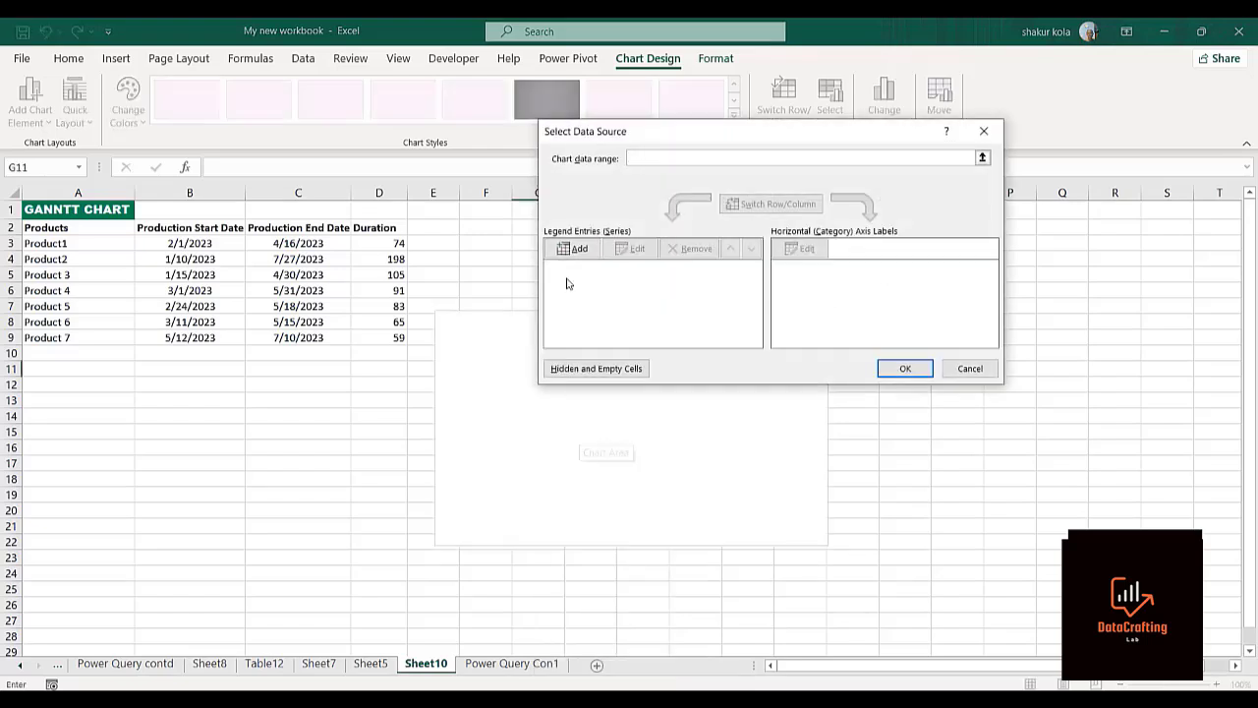
{"action": "left_click", "coordinate": [575, 250]}
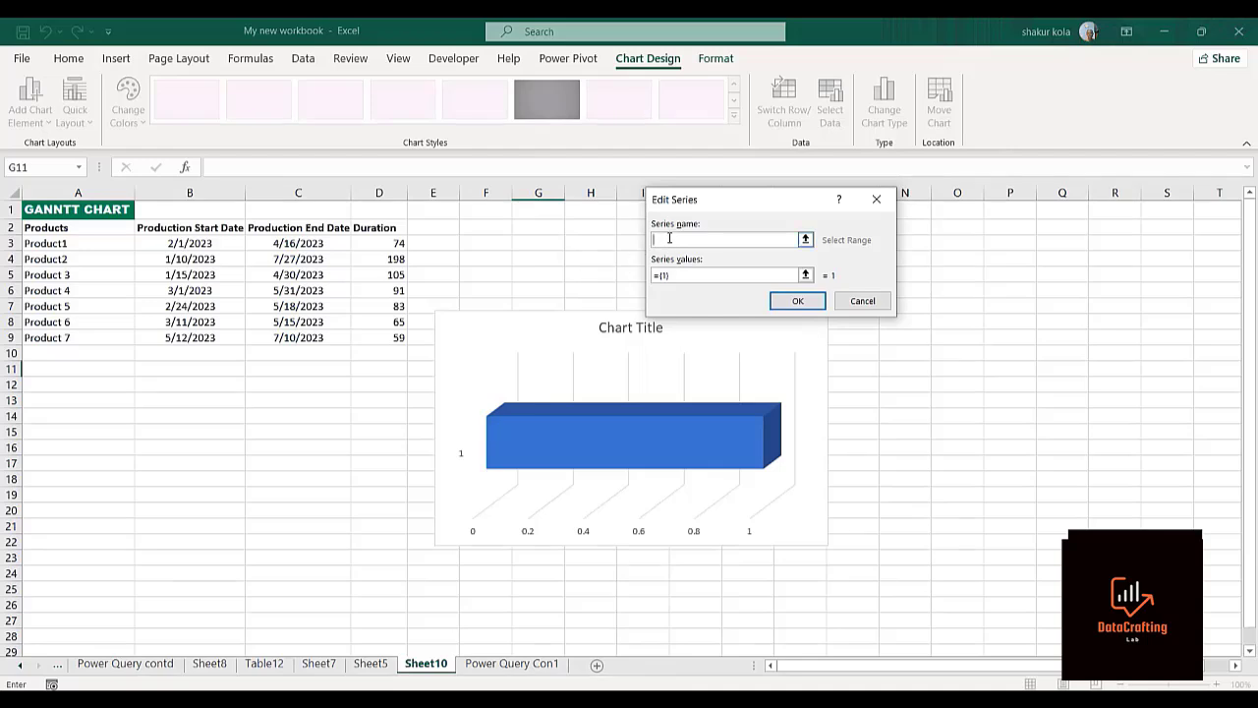
{"action": "left_click", "coordinate": [187, 225]}
{"action": "left_click", "coordinate": [690, 274]}
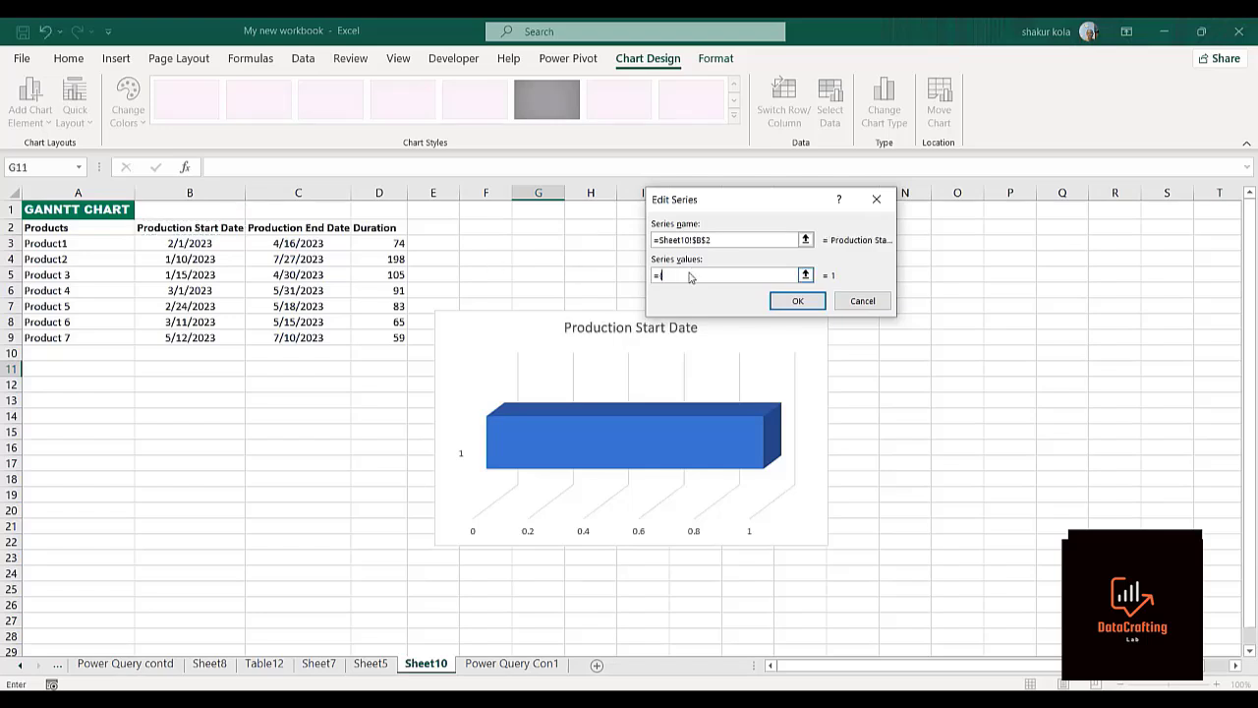
{"action": "left_click", "coordinate": [167, 243]}
{"action": "key", "text": "ctrl+shift+Down"}
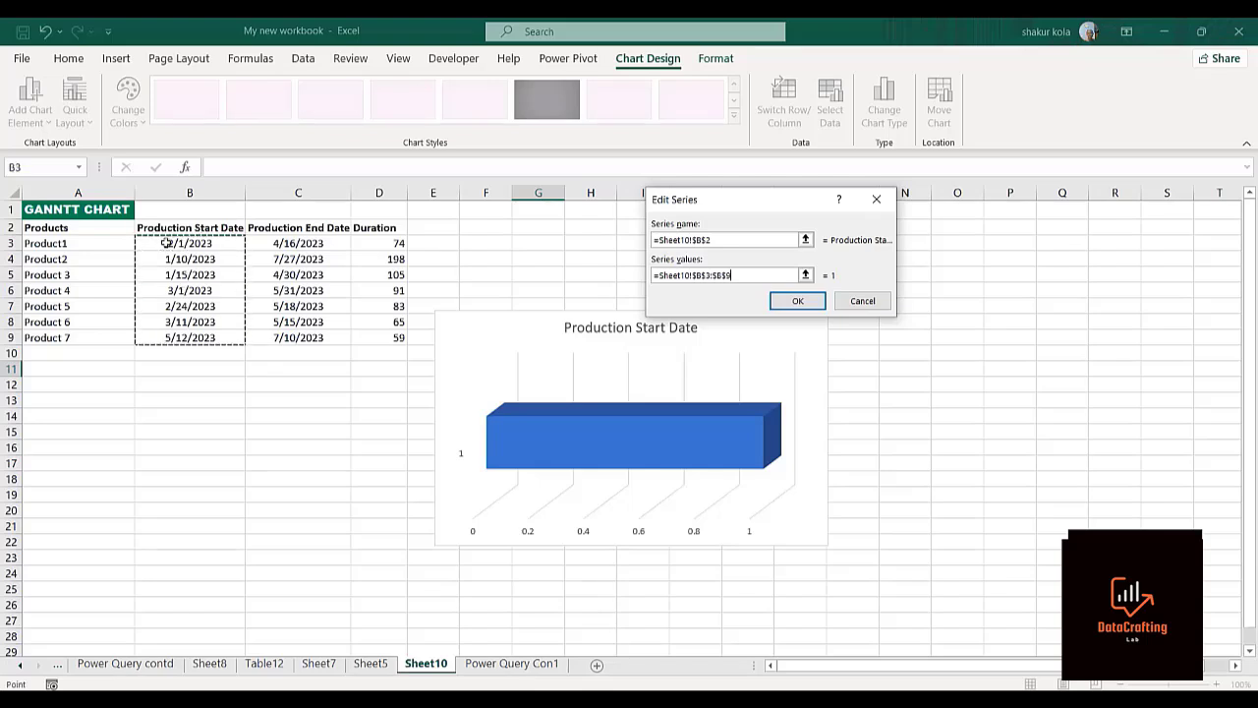
{"action": "left_click", "coordinate": [794, 300]}
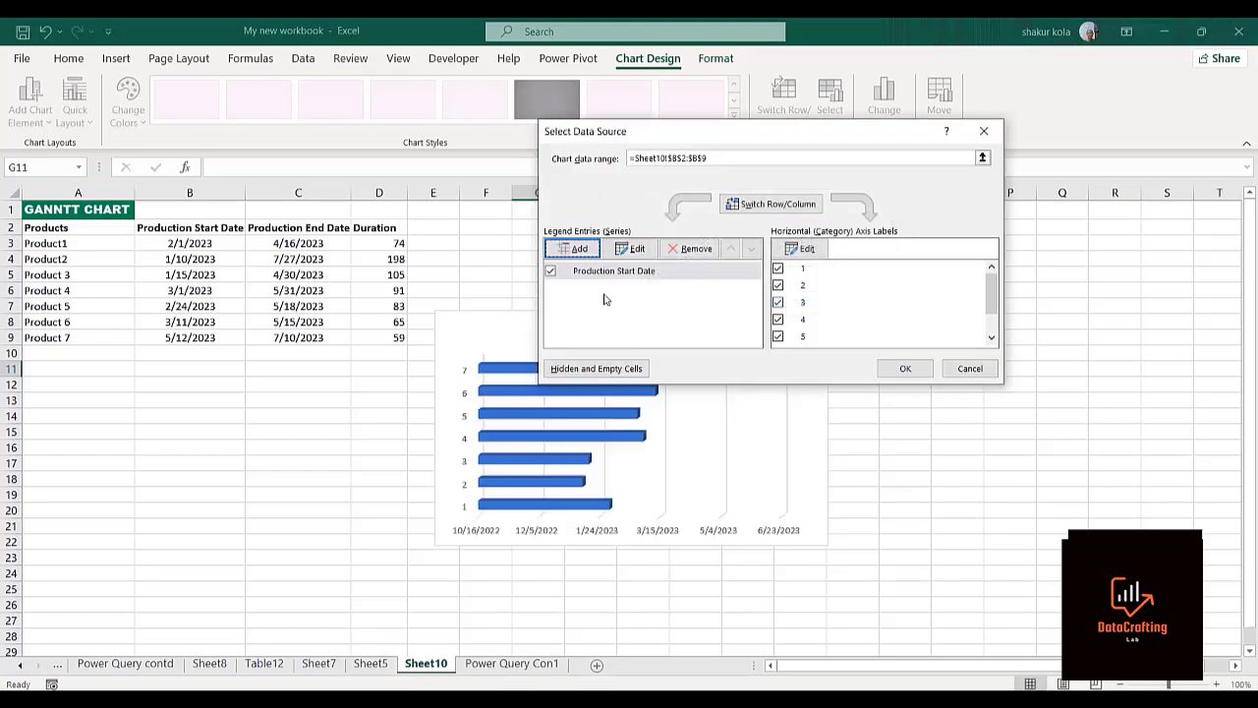
- Add a second chart series named from D2 (Duration) with values from D3:D9
{"action": "left_click", "coordinate": [576, 248]}
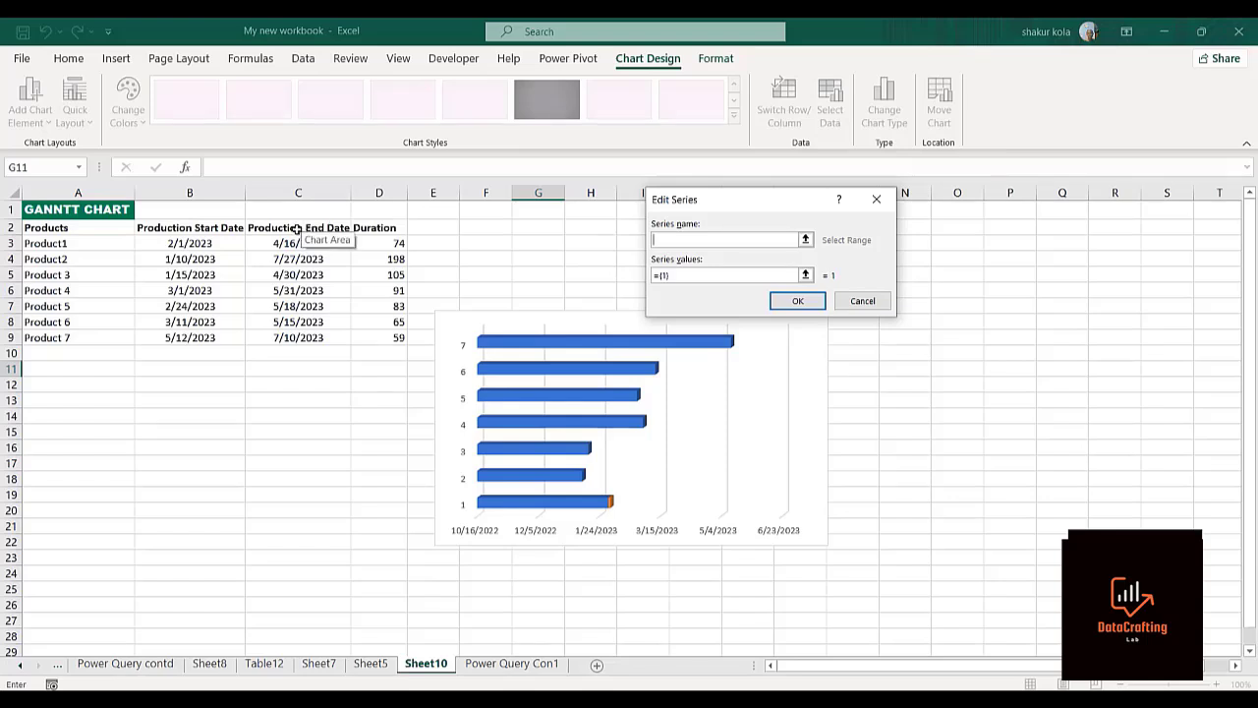
{"action": "left_click", "coordinate": [369, 227]}
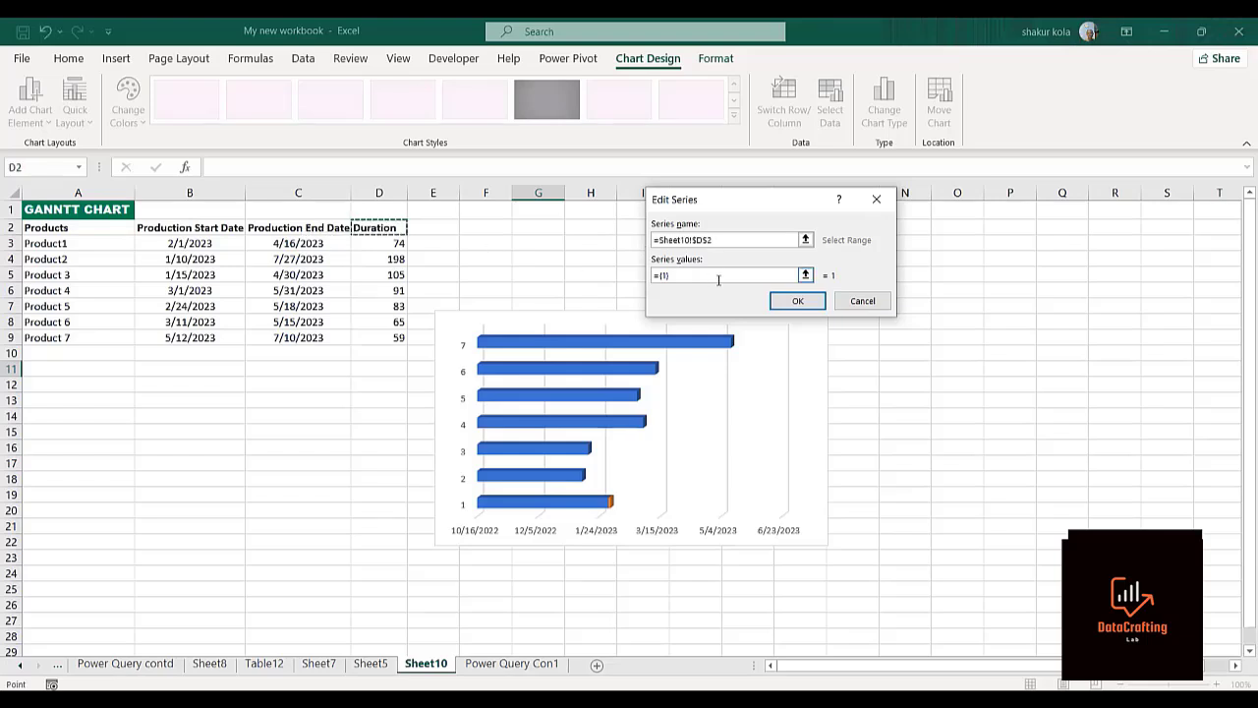
{"action": "left_click", "coordinate": [712, 278]}
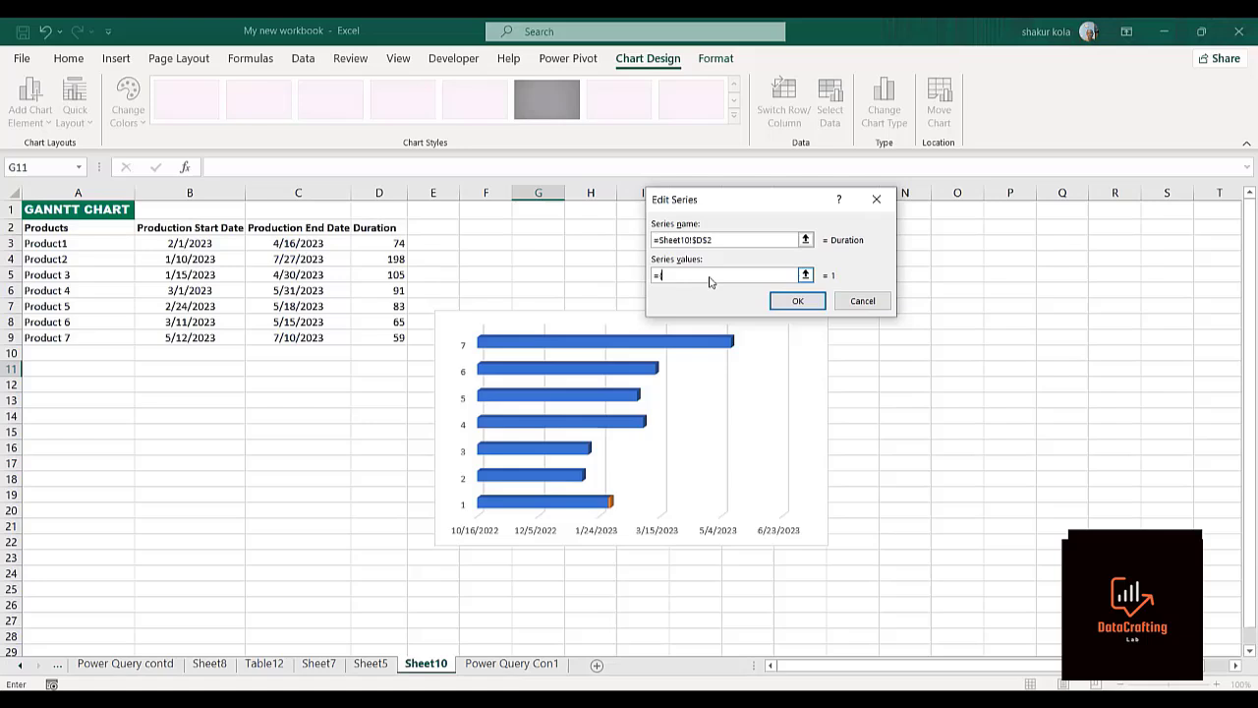
{"action": "left_click", "coordinate": [391, 245]}
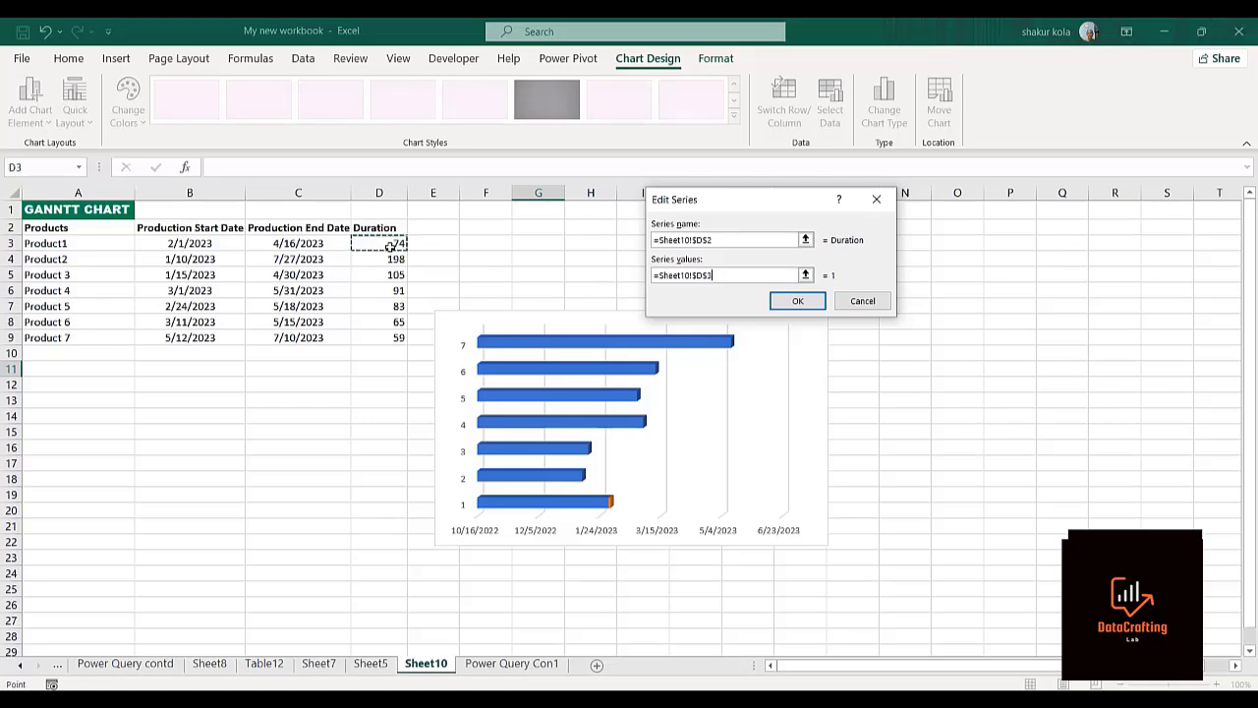
{"action": "key", "text": "ctrl+shift+Down"}
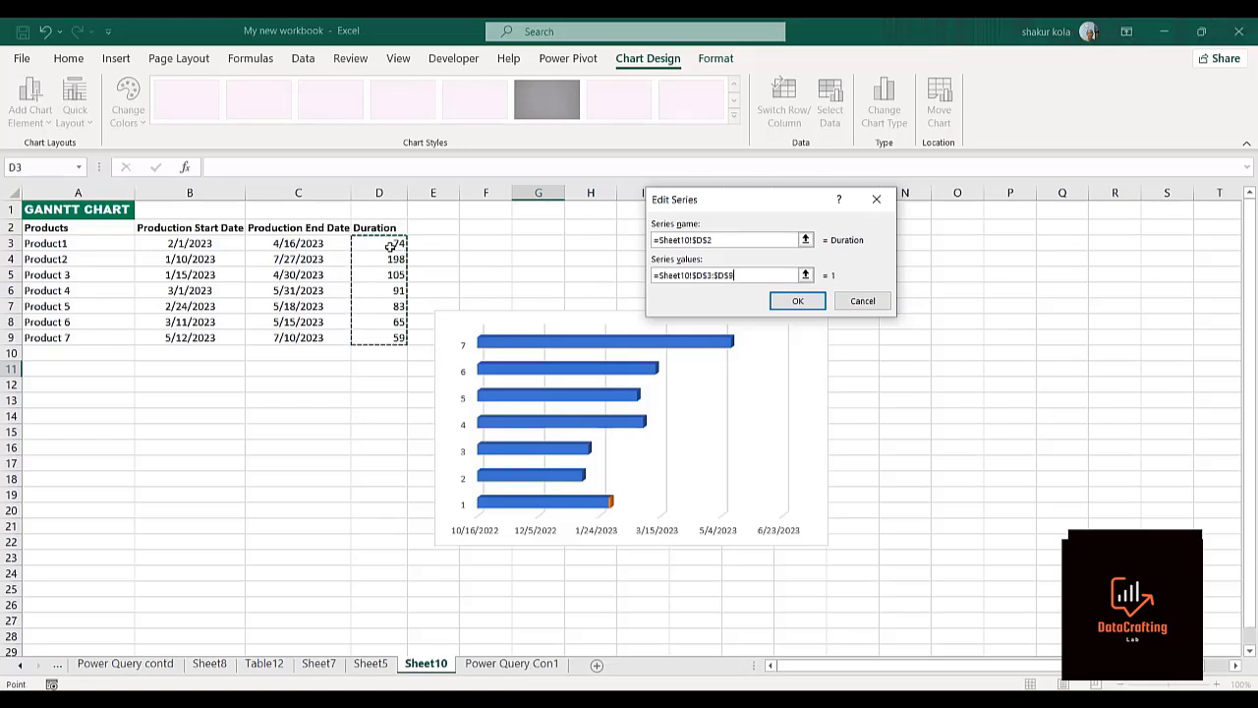
{"action": "left_click", "coordinate": [797, 300]}
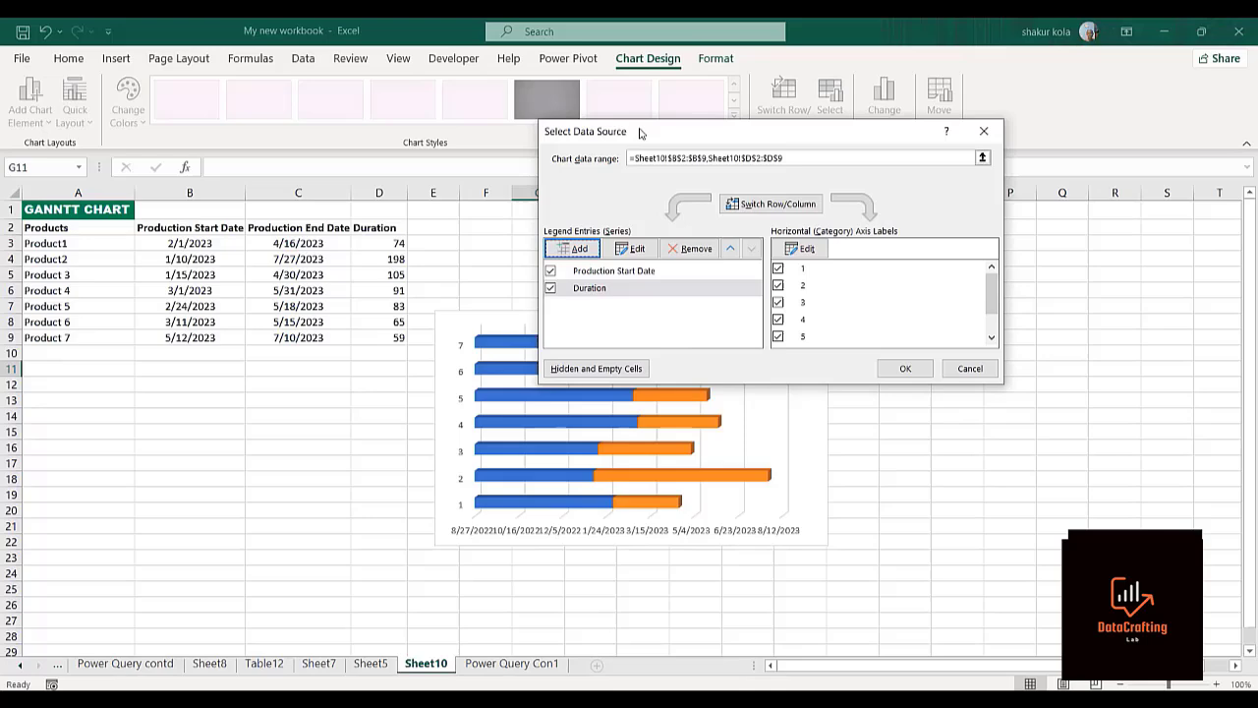
- Set the chart's category axis labels to the product names in A3:A9 and accept the data source
{"action": "left_click_drag", "start_coordinate": [638, 132], "coordinate": [886, 388]}
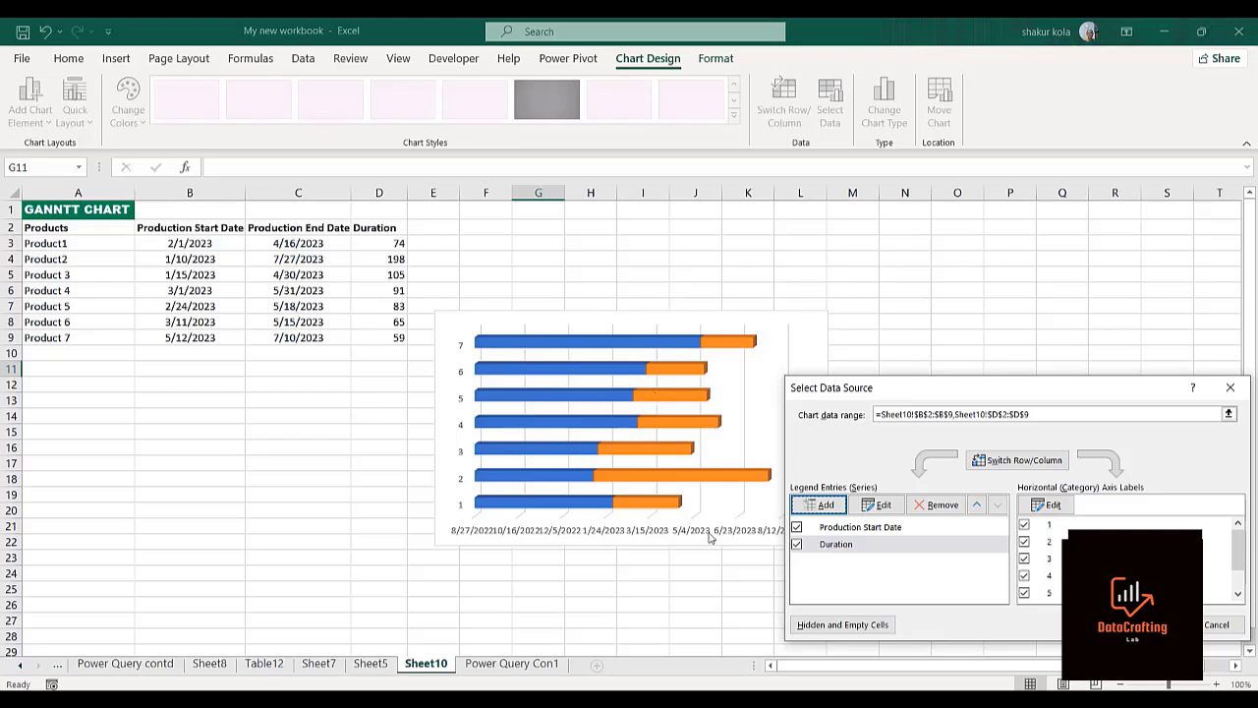
{"action": "left_click_drag", "start_coordinate": [927, 395], "coordinate": [886, 175]}
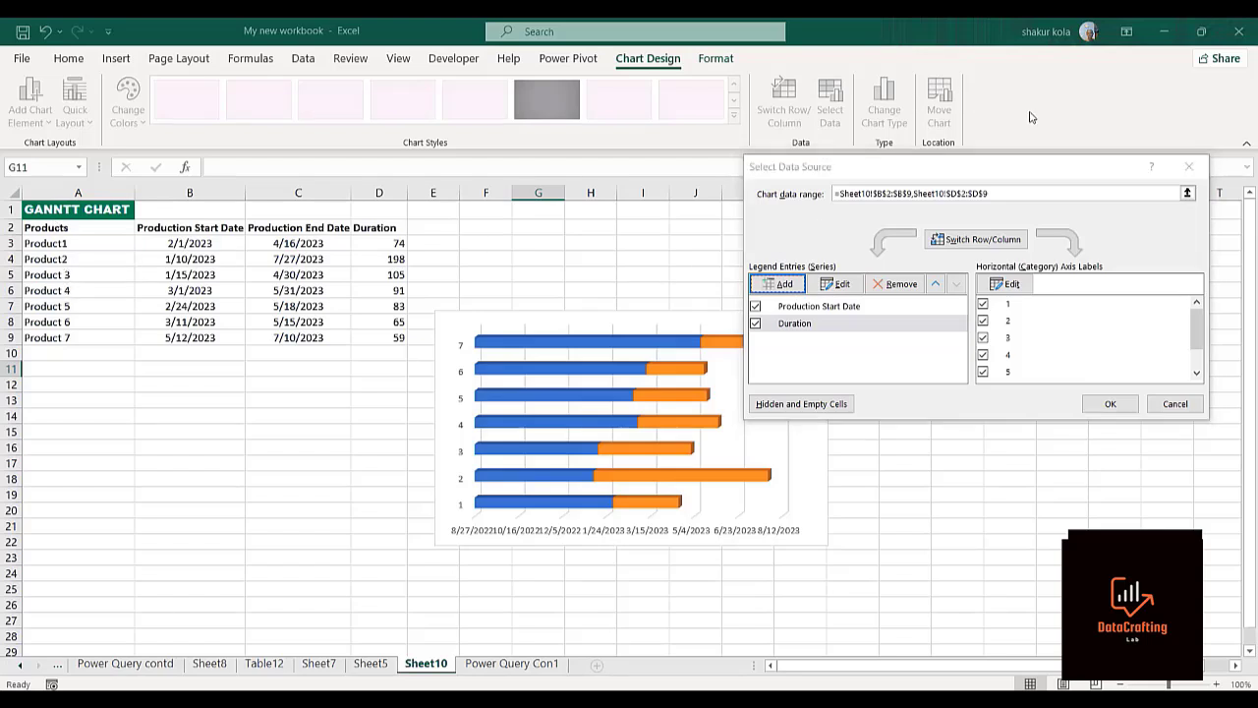
{"action": "left_click", "coordinate": [1012, 284]}
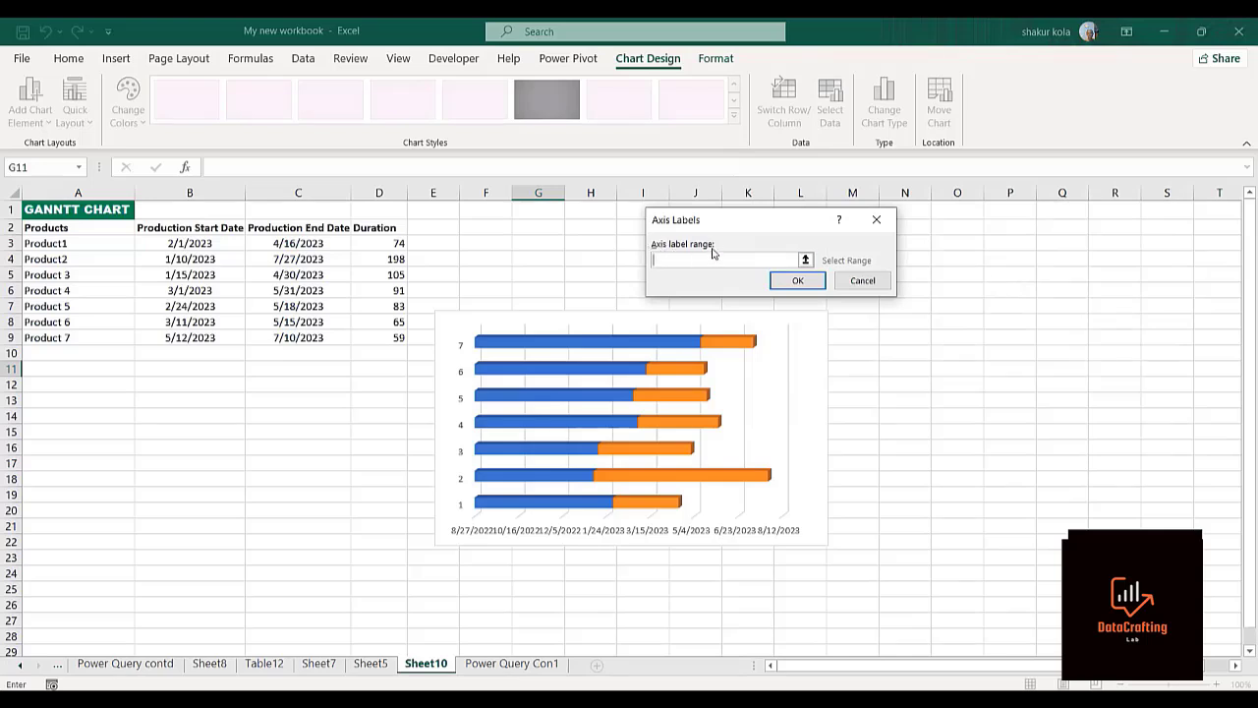
{"action": "left_click", "coordinate": [84, 245]}
{"action": "left_click_drag", "start_coordinate": [83, 244], "coordinate": [81, 337]}
{"action": "left_click", "coordinate": [797, 281]}
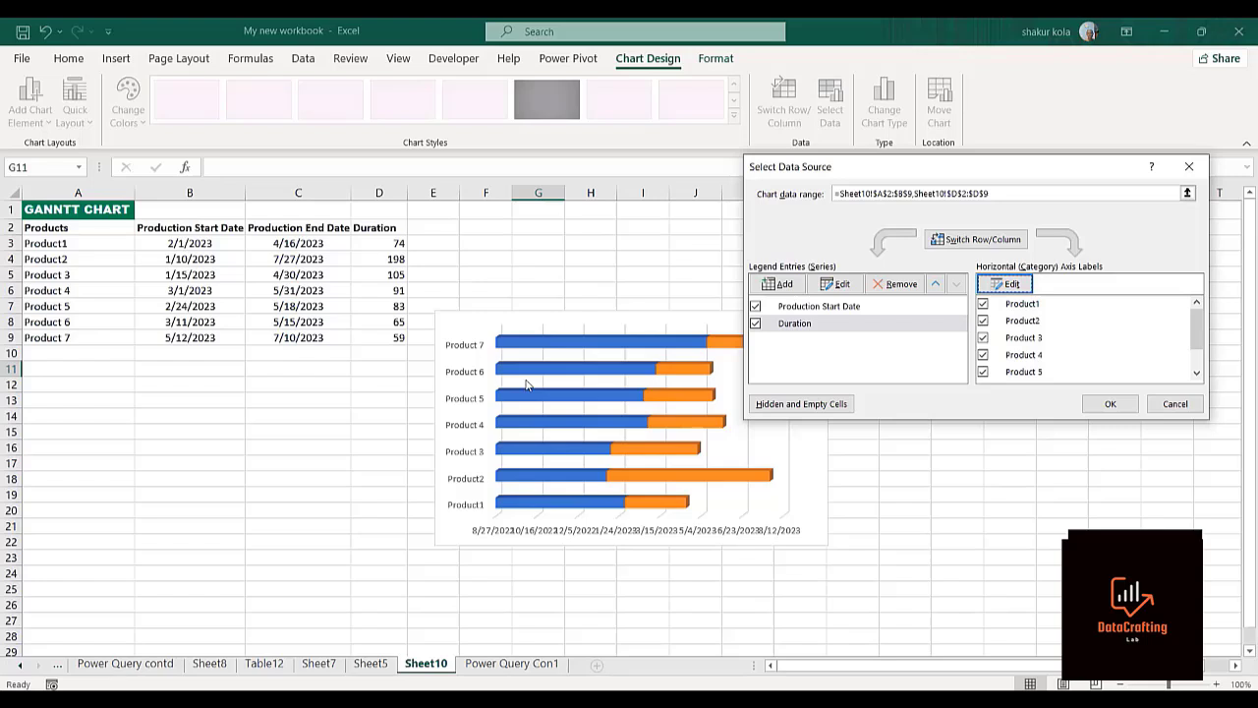
{"action": "left_click", "coordinate": [1109, 404]}
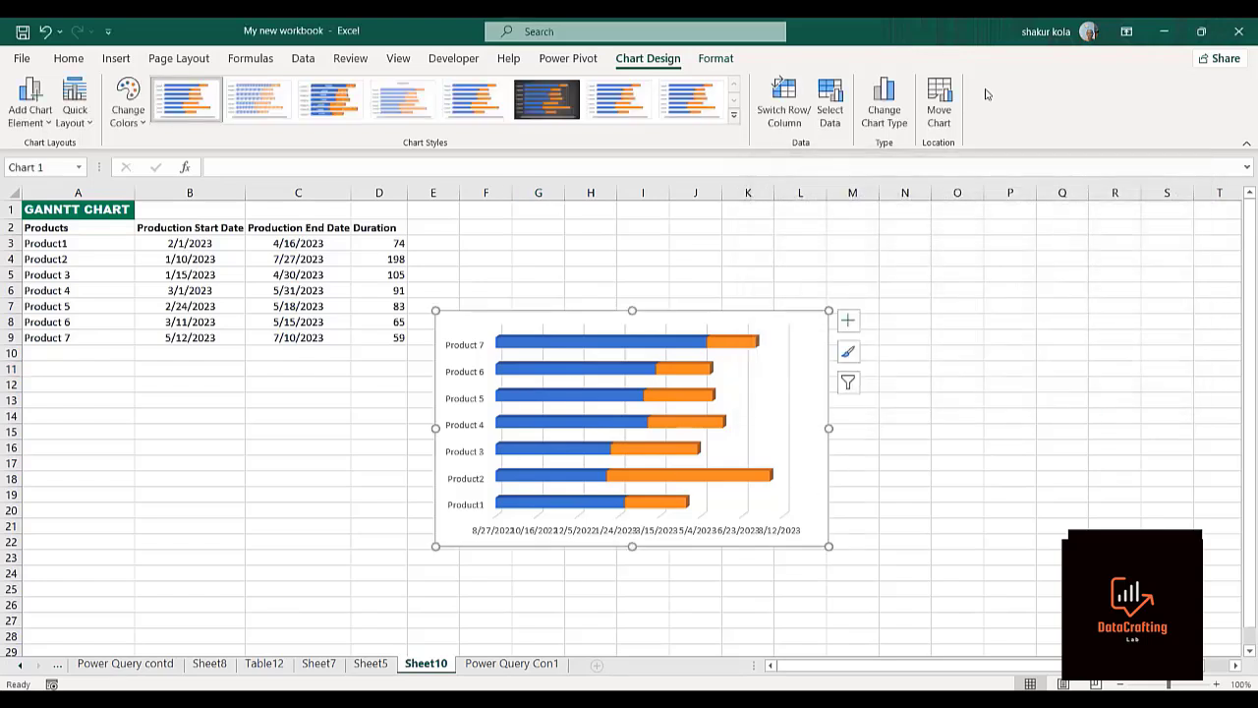
{"action": "left_click", "coordinate": [904, 400]}
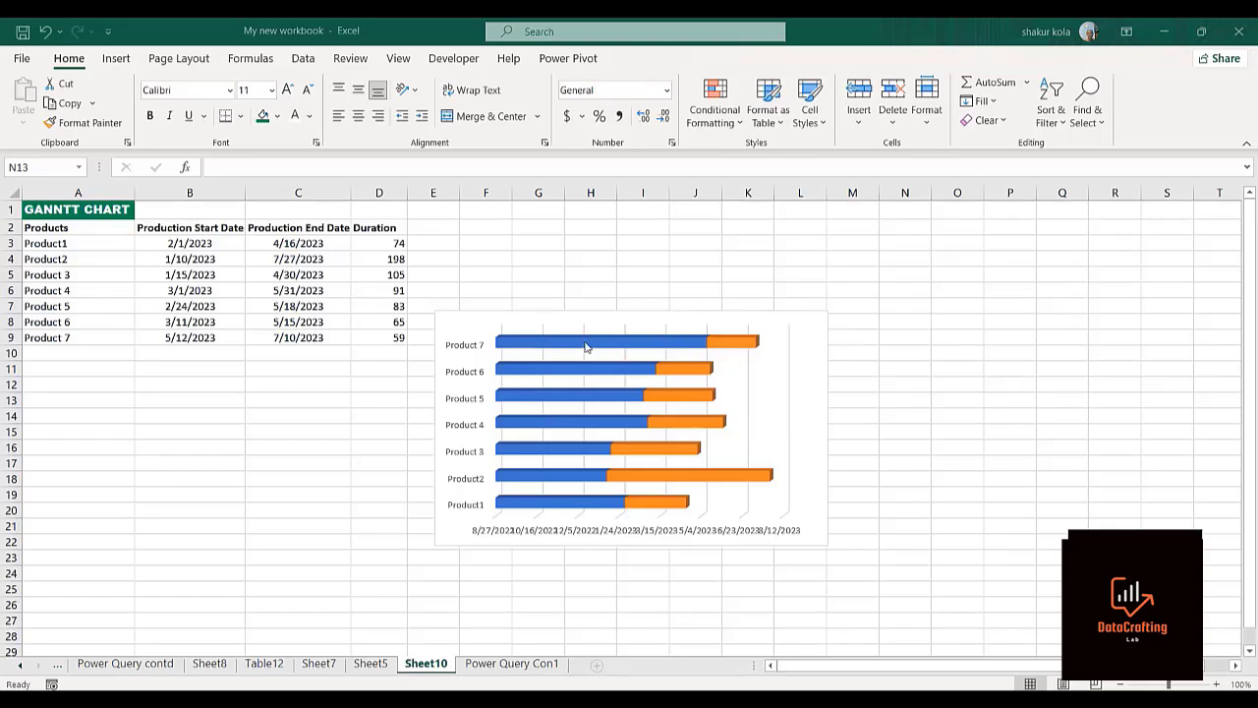
- Set the Production Start Date series to No fill so that only the duration bars show
{"action": "mouse_move", "coordinate": [584, 343]}
{"action": "left_click", "coordinate": [564, 343]}
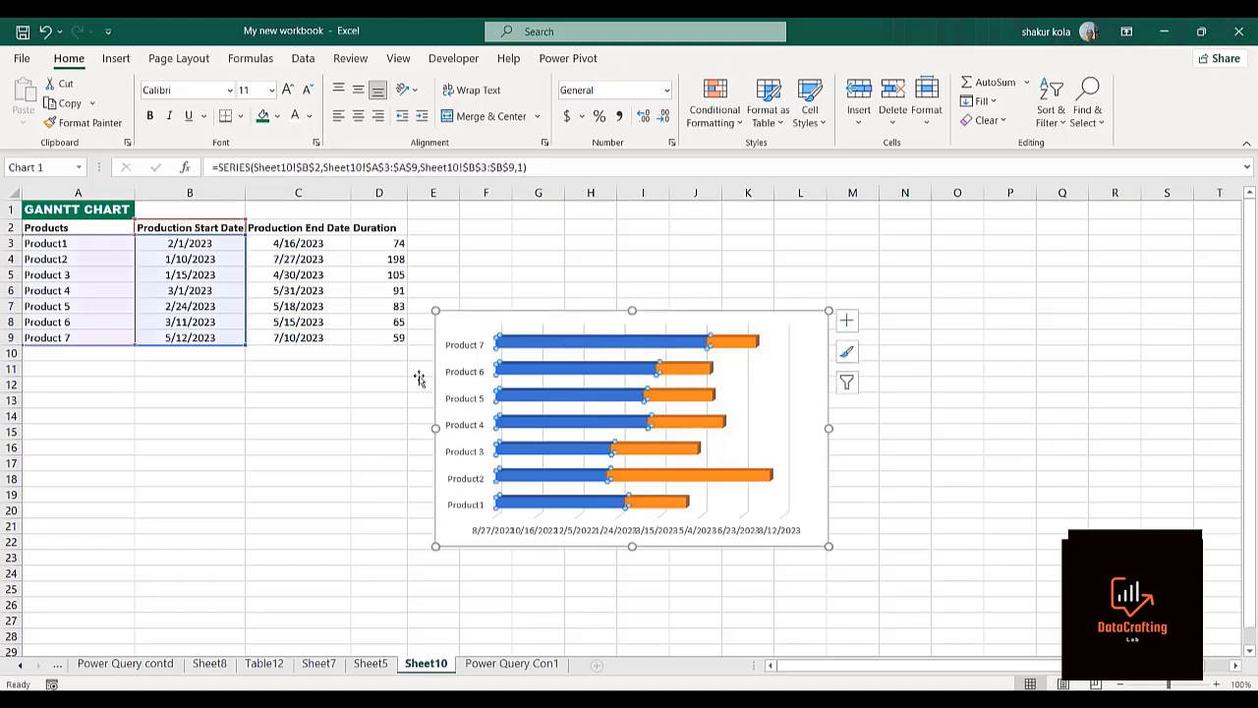
{"action": "right_click", "coordinate": [557, 345]}
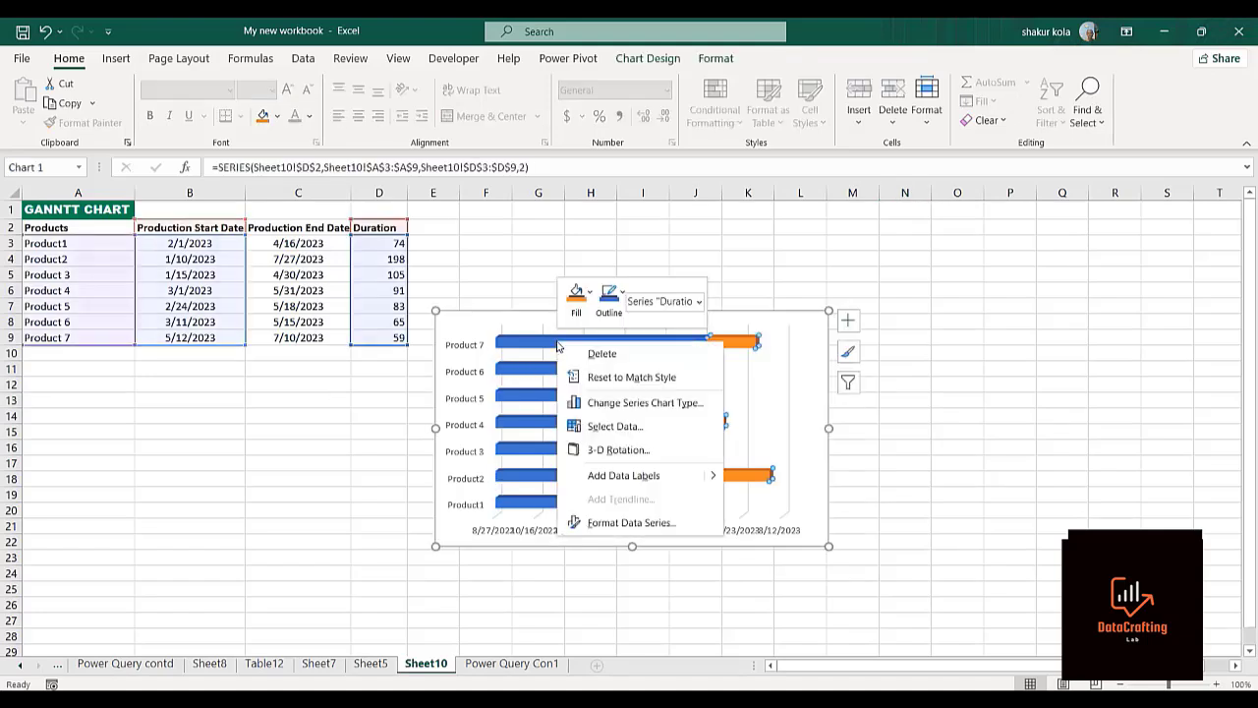
{"action": "left_click", "coordinate": [629, 521]}
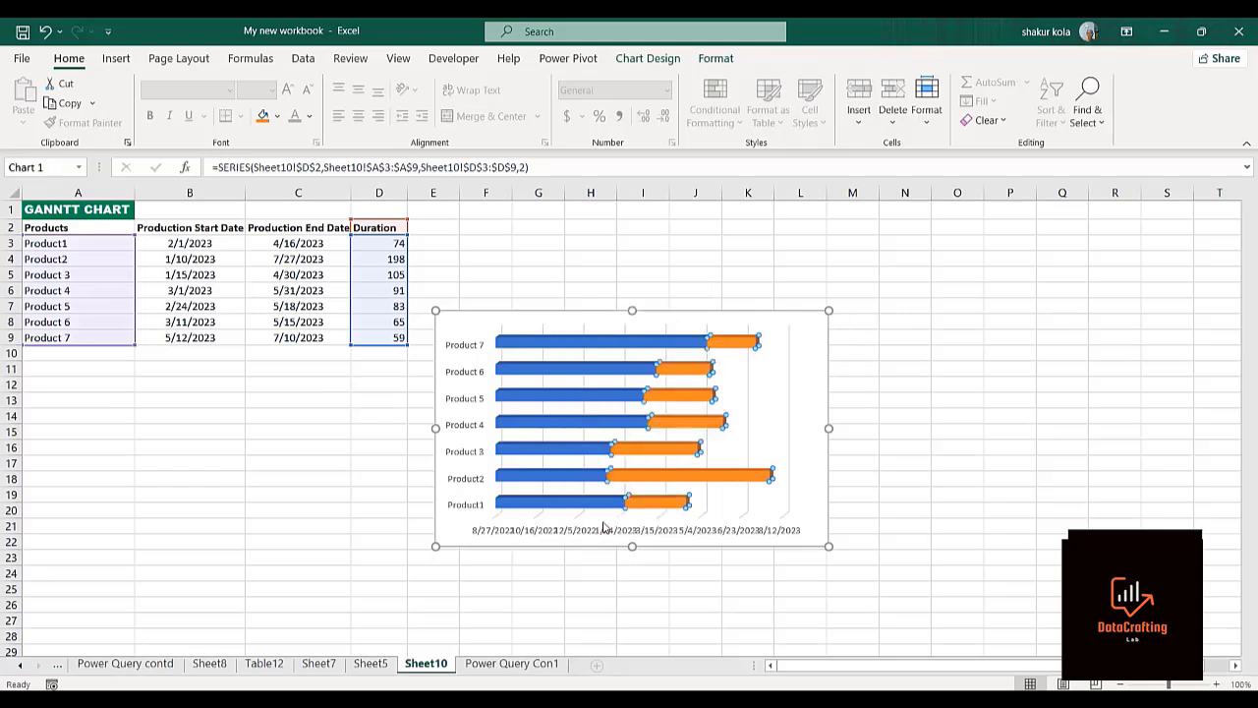
{"action": "left_click", "coordinate": [639, 344]}
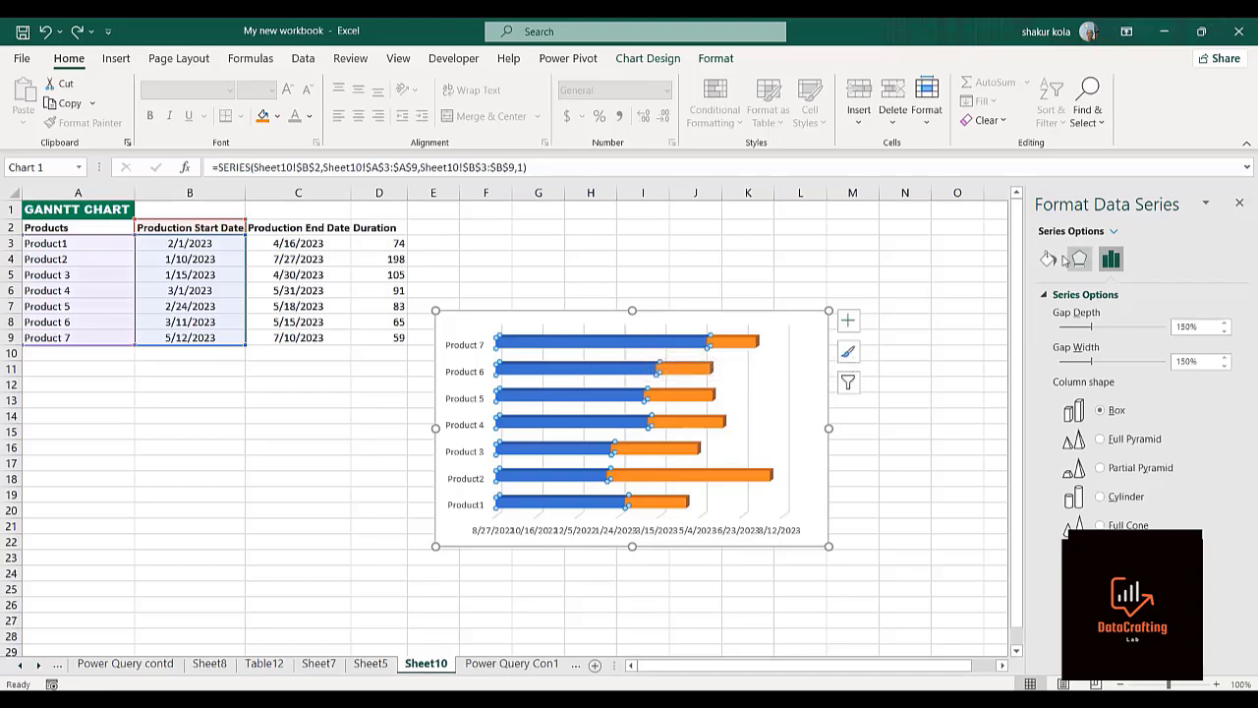
{"action": "left_click", "coordinate": [1050, 258]}
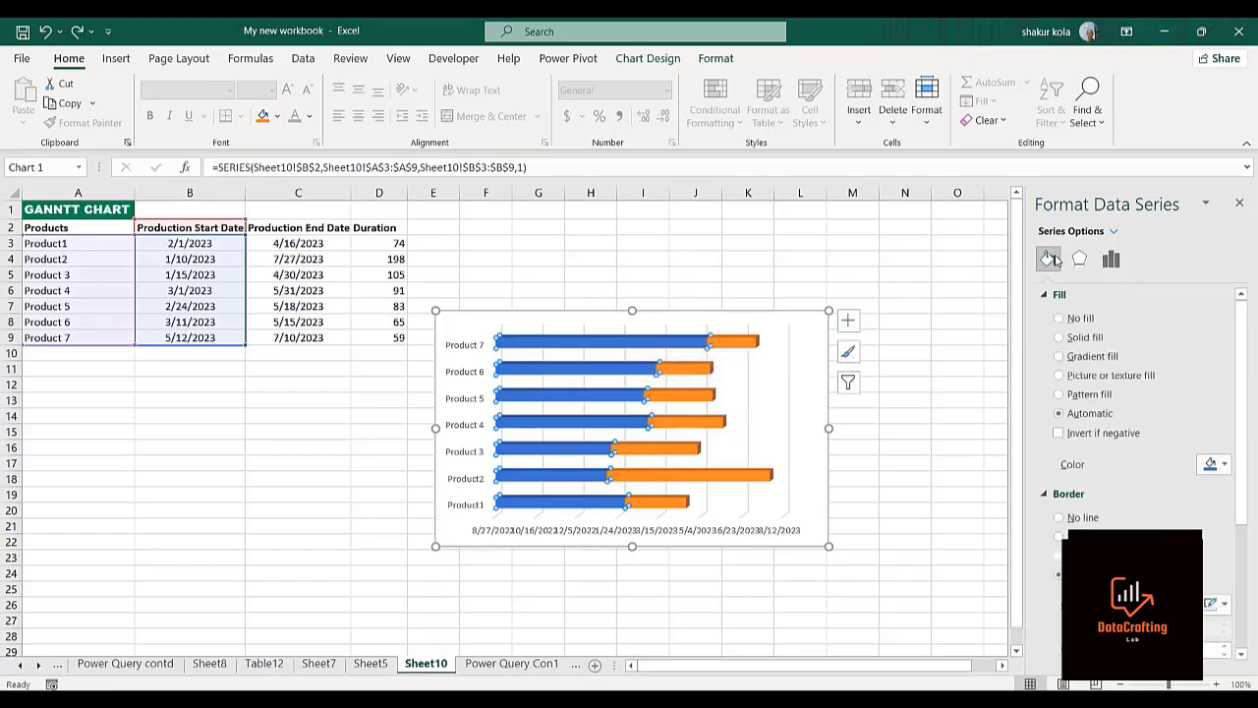
{"action": "left_click", "coordinate": [1058, 318]}
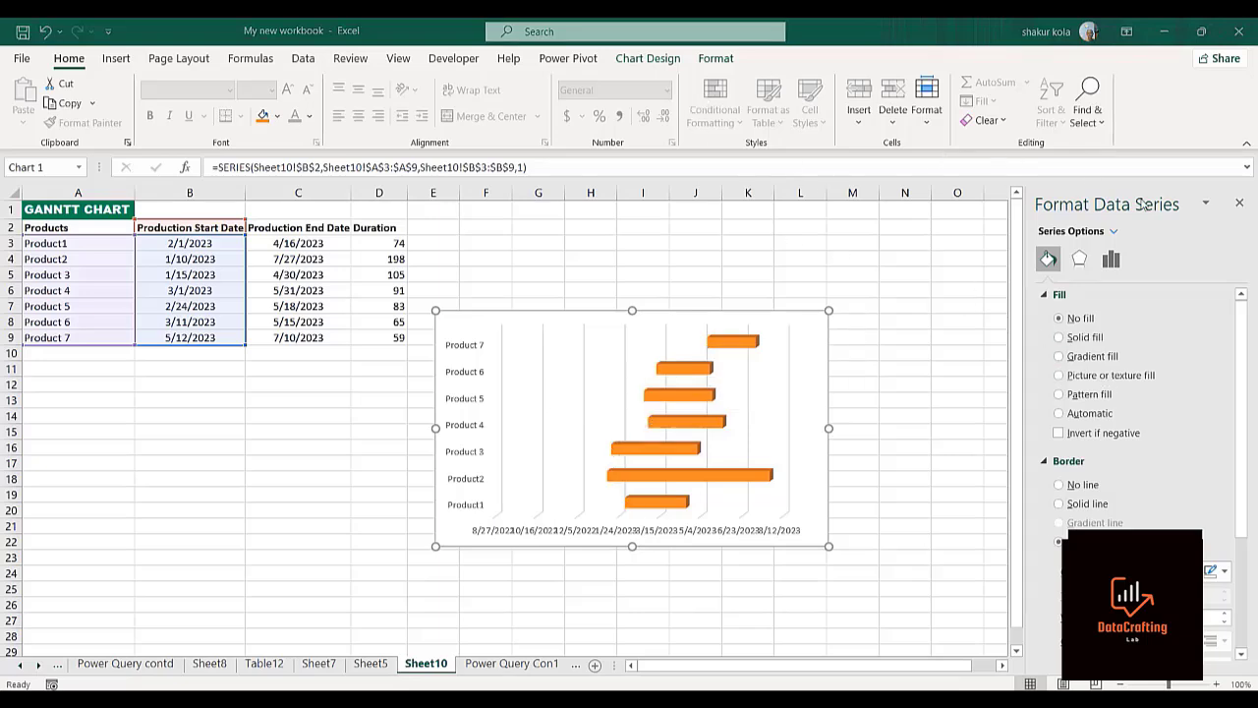
{"action": "left_click", "coordinate": [1240, 205]}
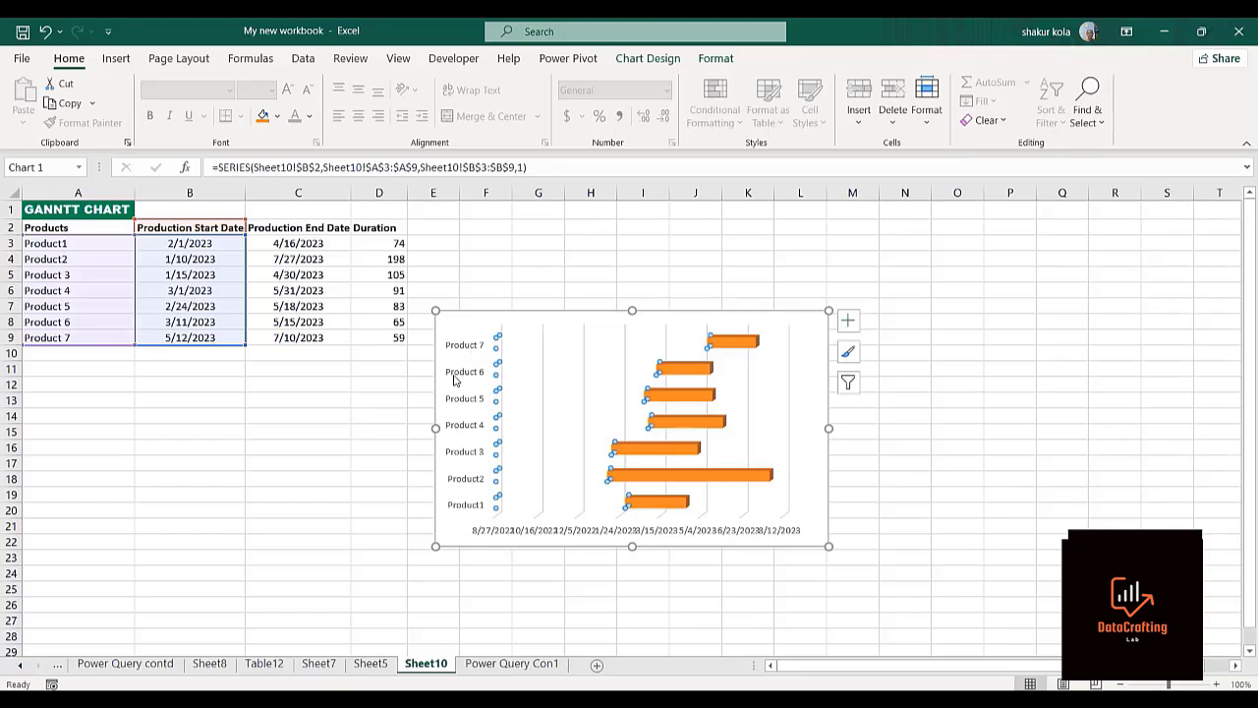
- Put the chart's vertical product axis in reverse category order so Product1 is listed first
{"action": "key", "text": "Escape"}
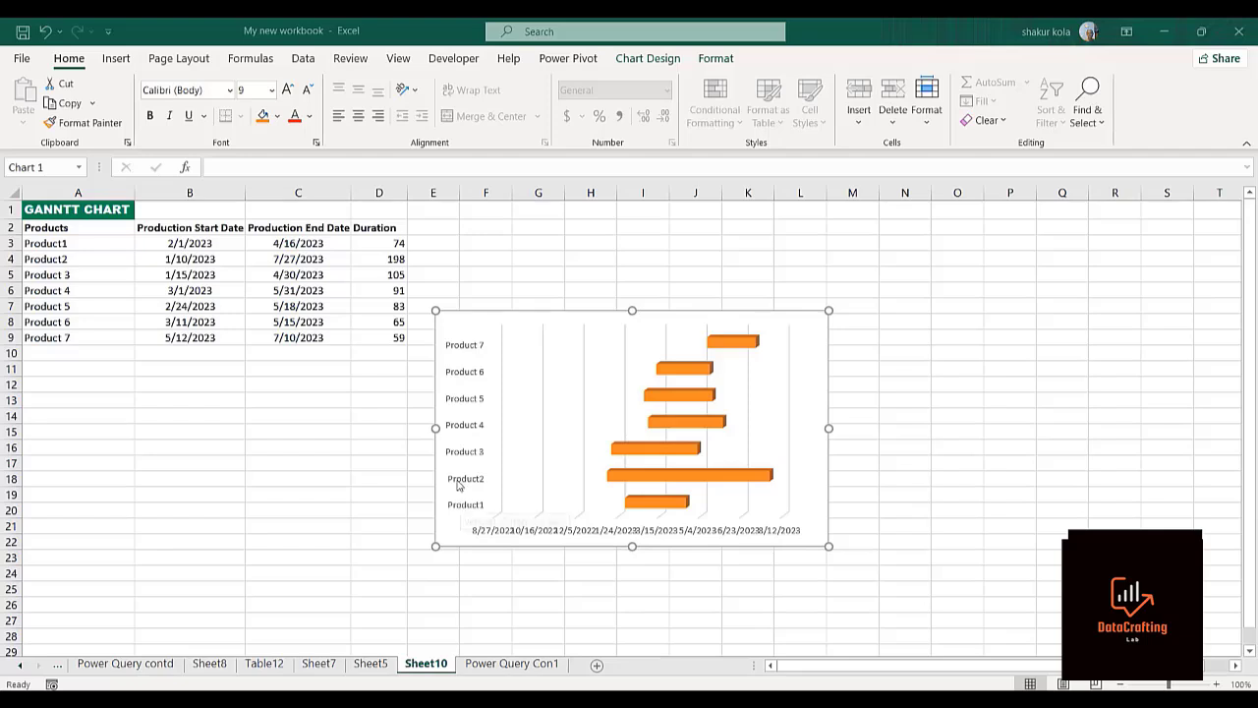
{"action": "left_click", "coordinate": [468, 353]}
{"action": "right_click", "coordinate": [468, 353]}
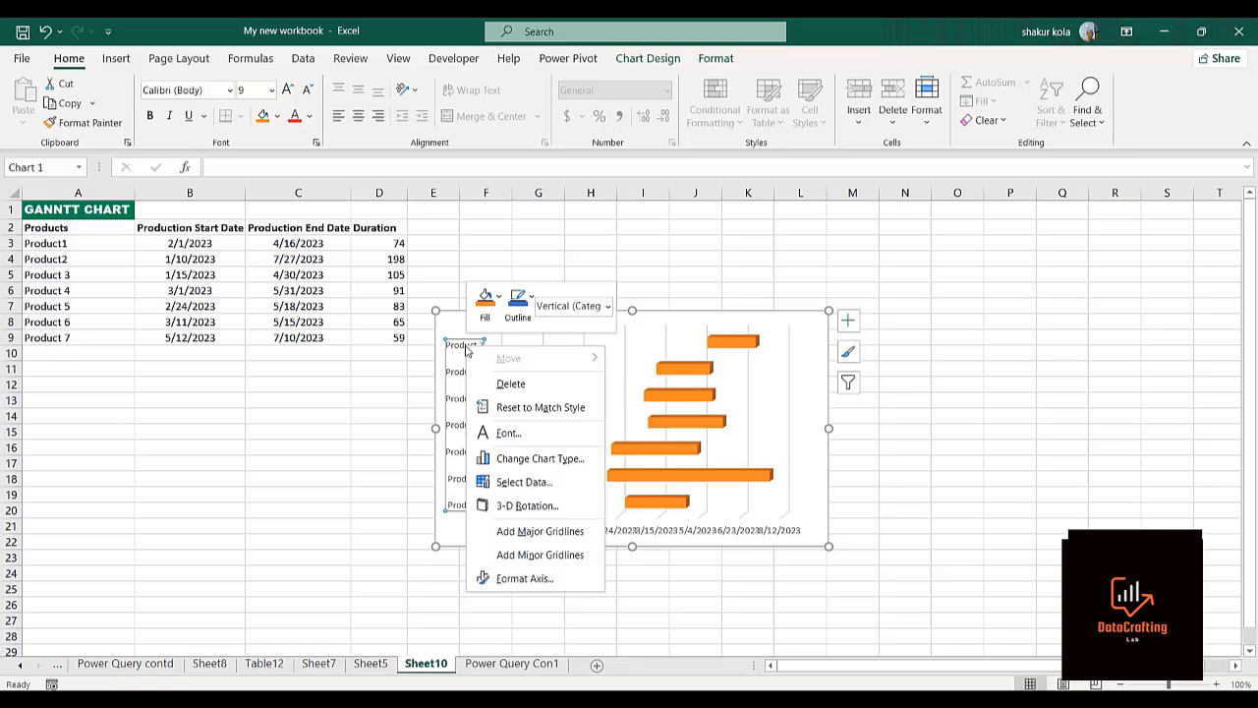
{"action": "left_click", "coordinate": [508, 579]}
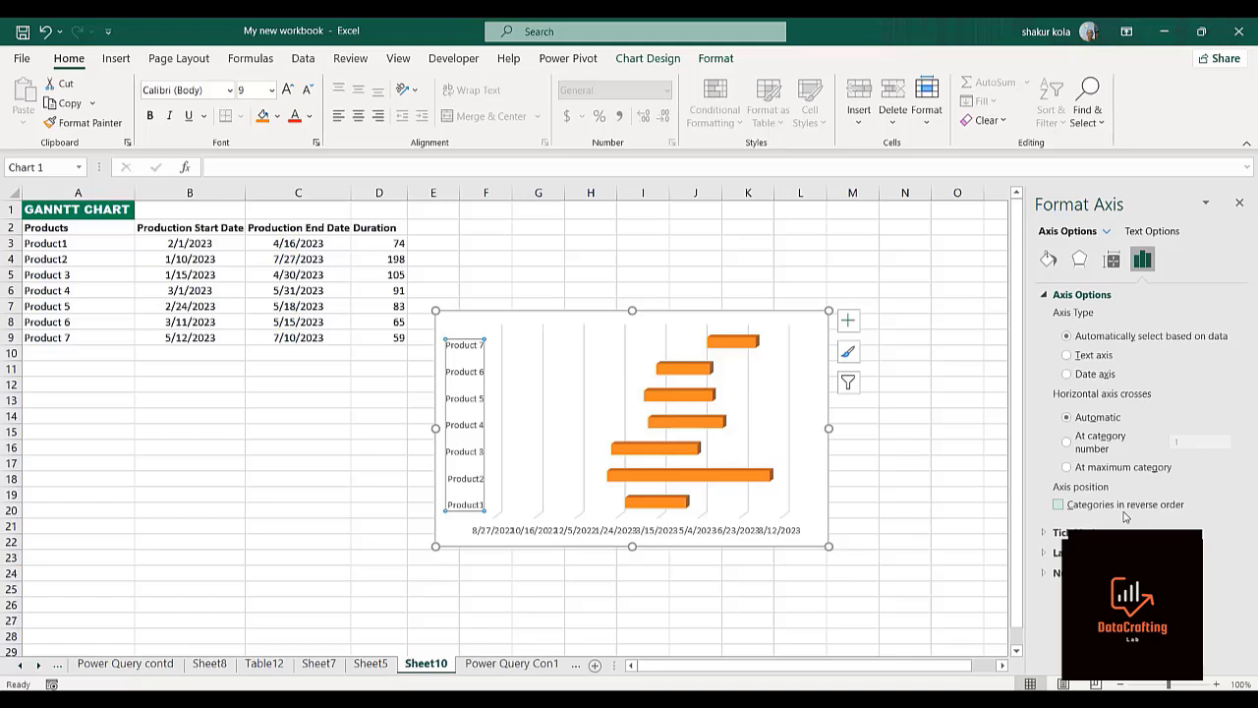
{"action": "left_click", "coordinate": [1058, 505]}
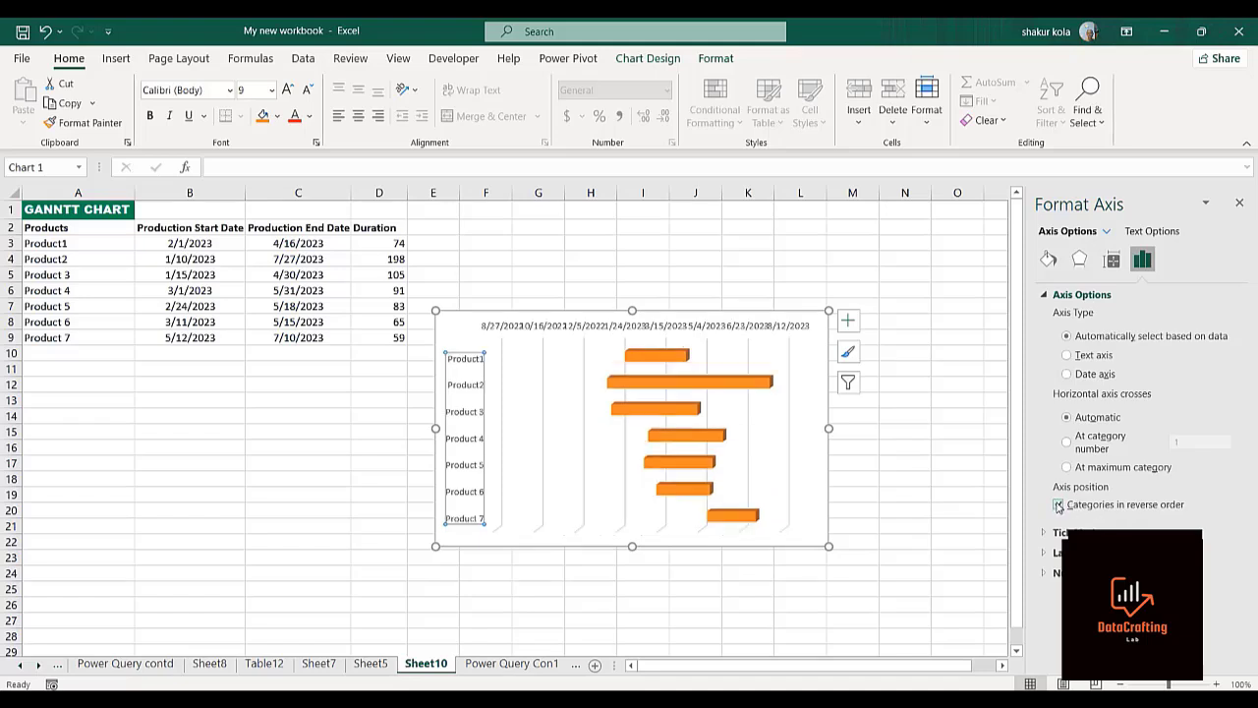
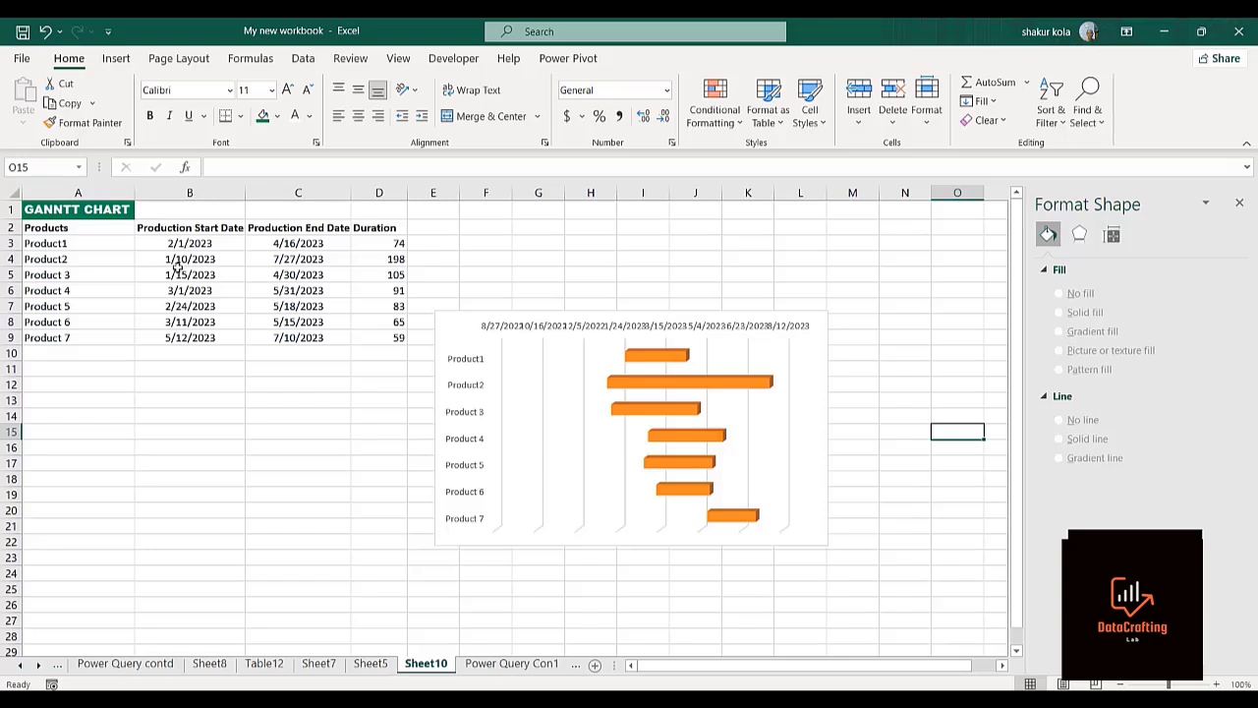
- Copy Product2's production start date from B4 into B16 and format the copy as Number
{"action": "left_click", "coordinate": [191, 259]}
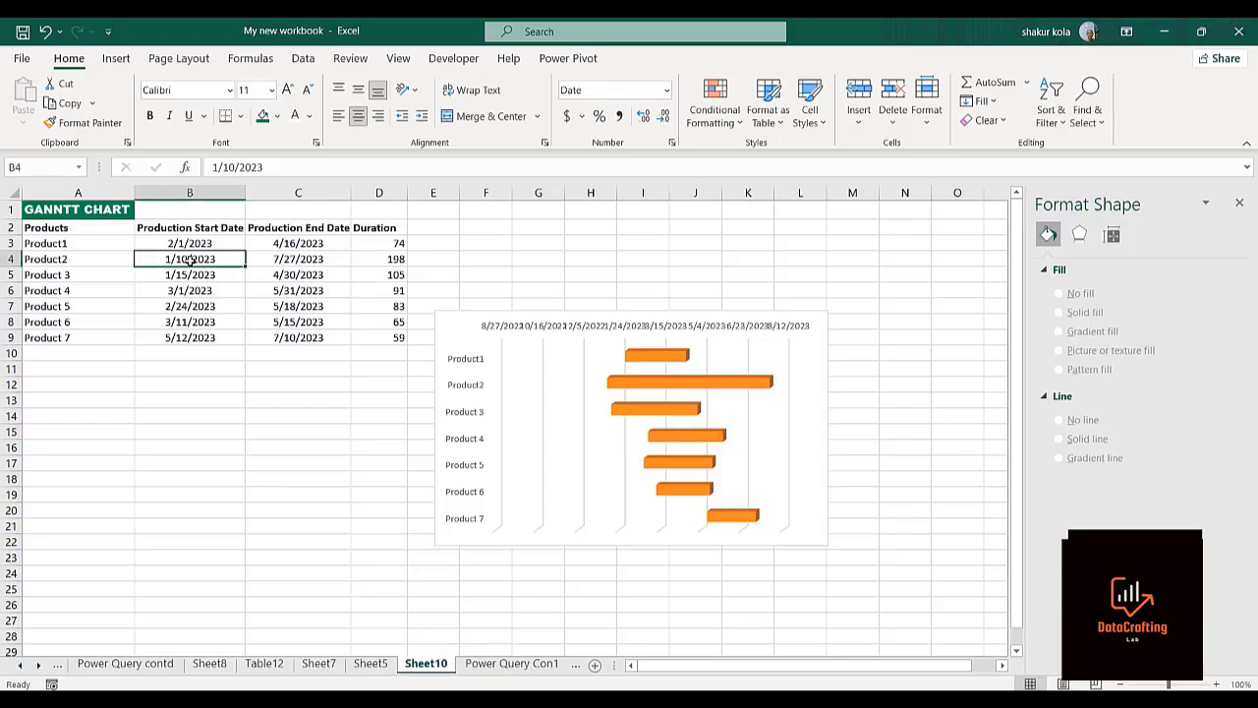
{"action": "key", "text": "ctrl+c"}
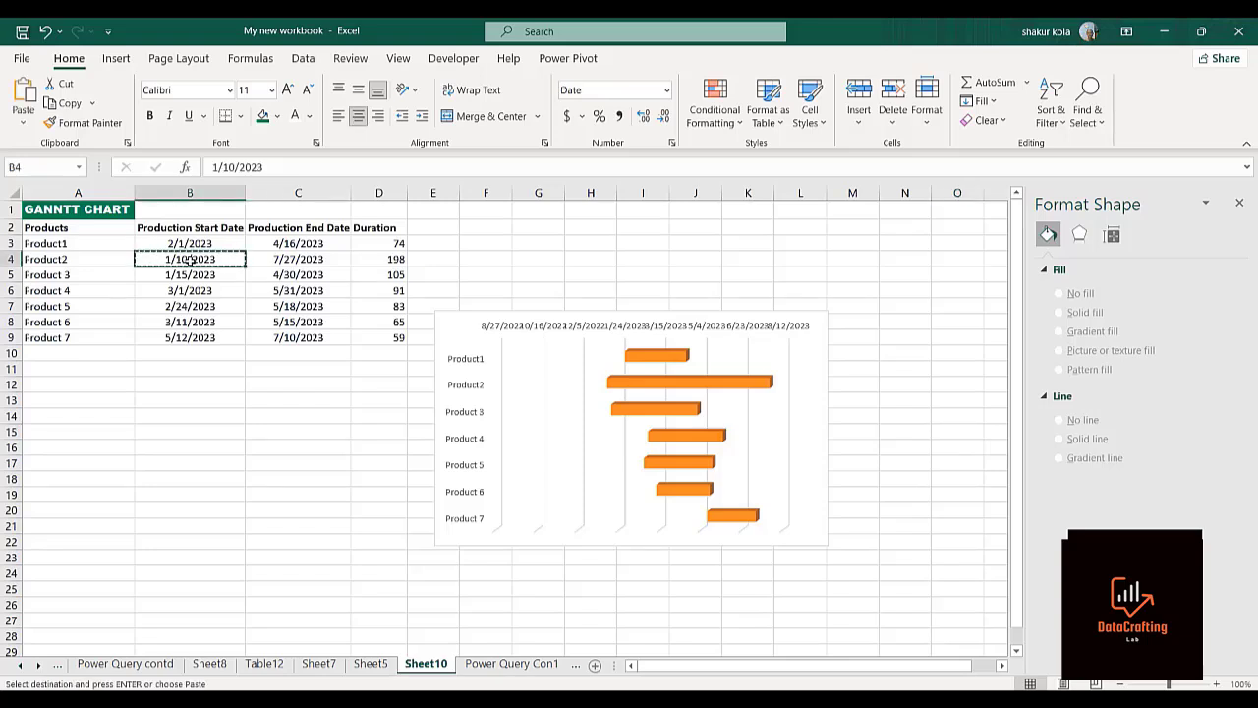
{"action": "left_click", "coordinate": [167, 450]}
{"action": "key", "text": "ctrl+v"}
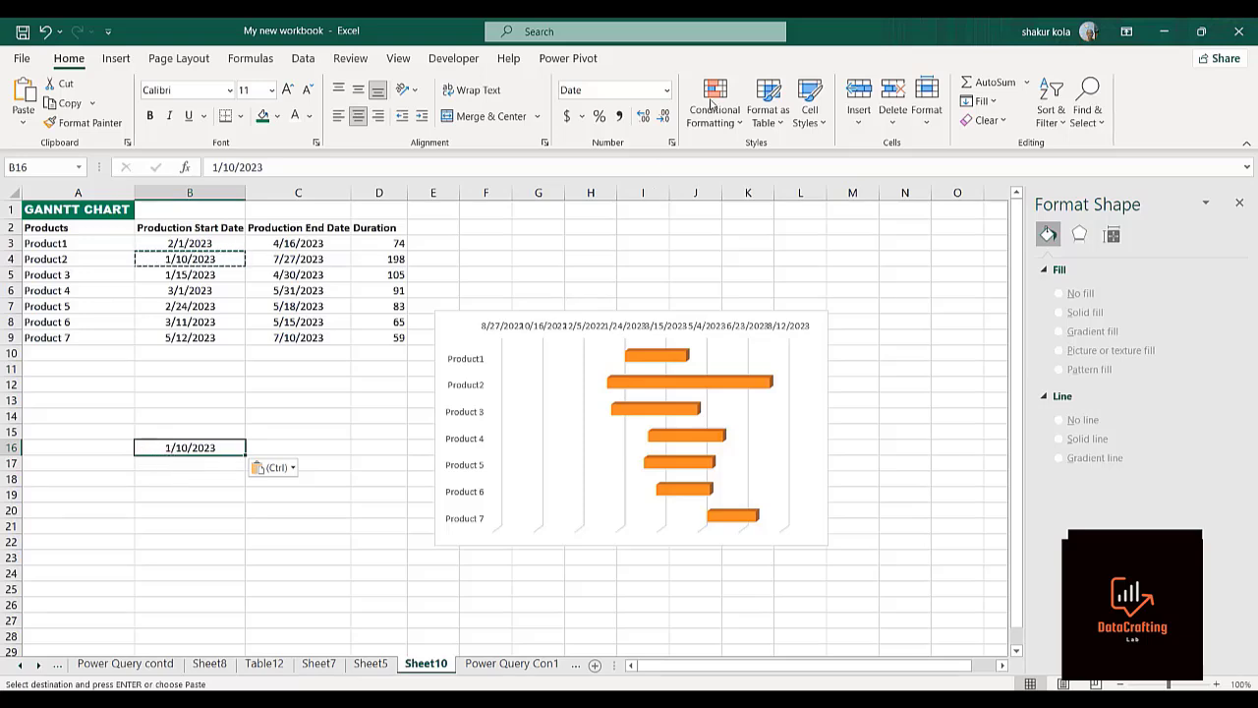
{"action": "left_click", "coordinate": [711, 104]}
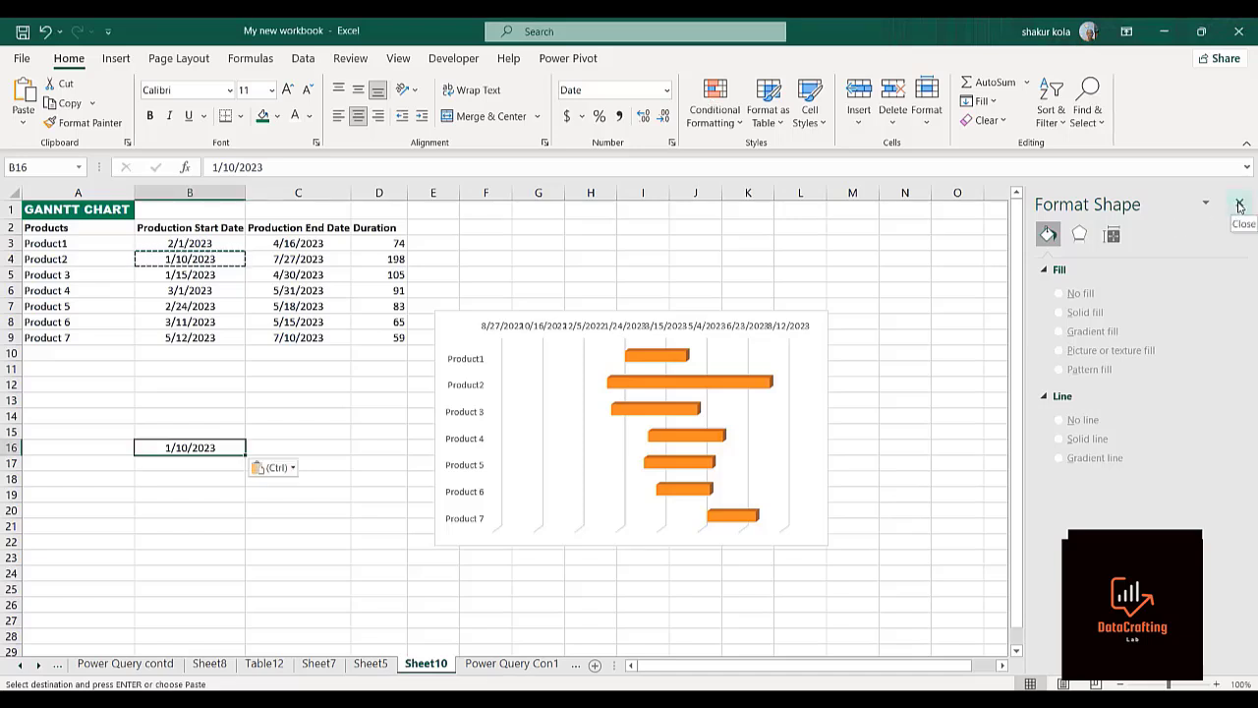
{"action": "left_click", "coordinate": [1239, 204]}
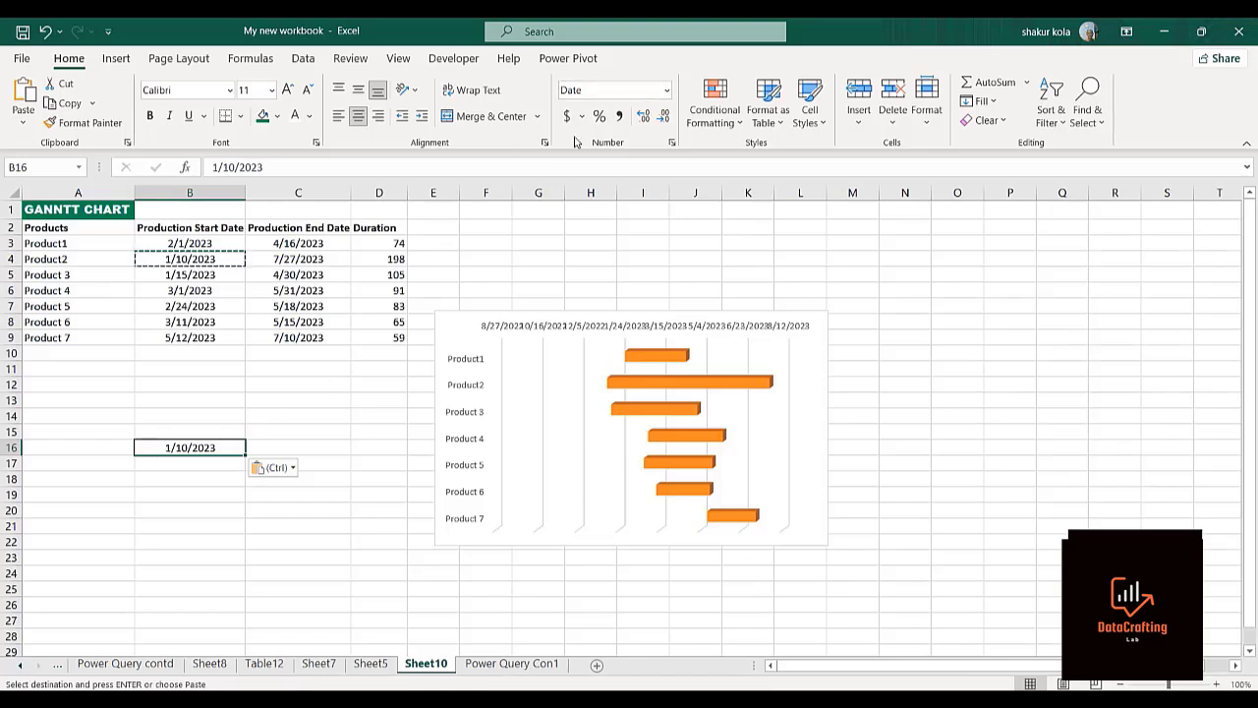
{"action": "left_click", "coordinate": [668, 92]}
{"action": "left_click", "coordinate": [627, 161]}
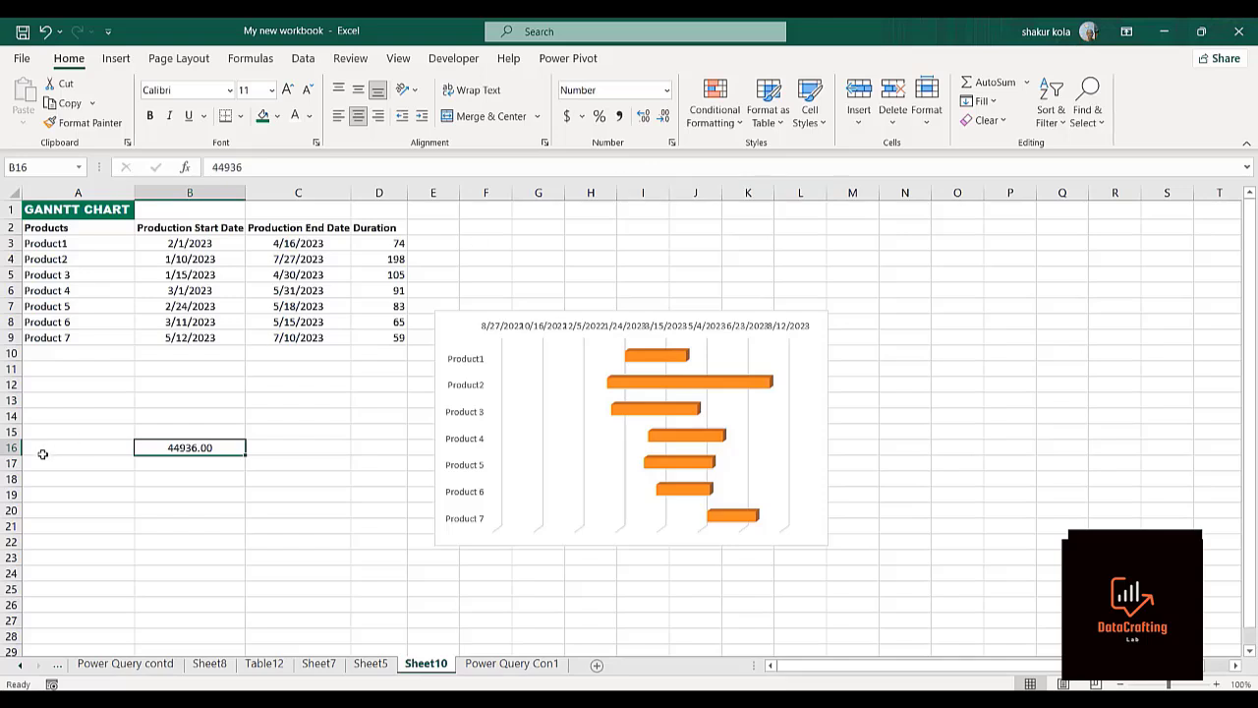
- Set the minimum bound of the chart's horizontal date axis to 44936.00, the value in B16, and close the axis formatting
{"action": "left_click", "coordinate": [525, 329]}
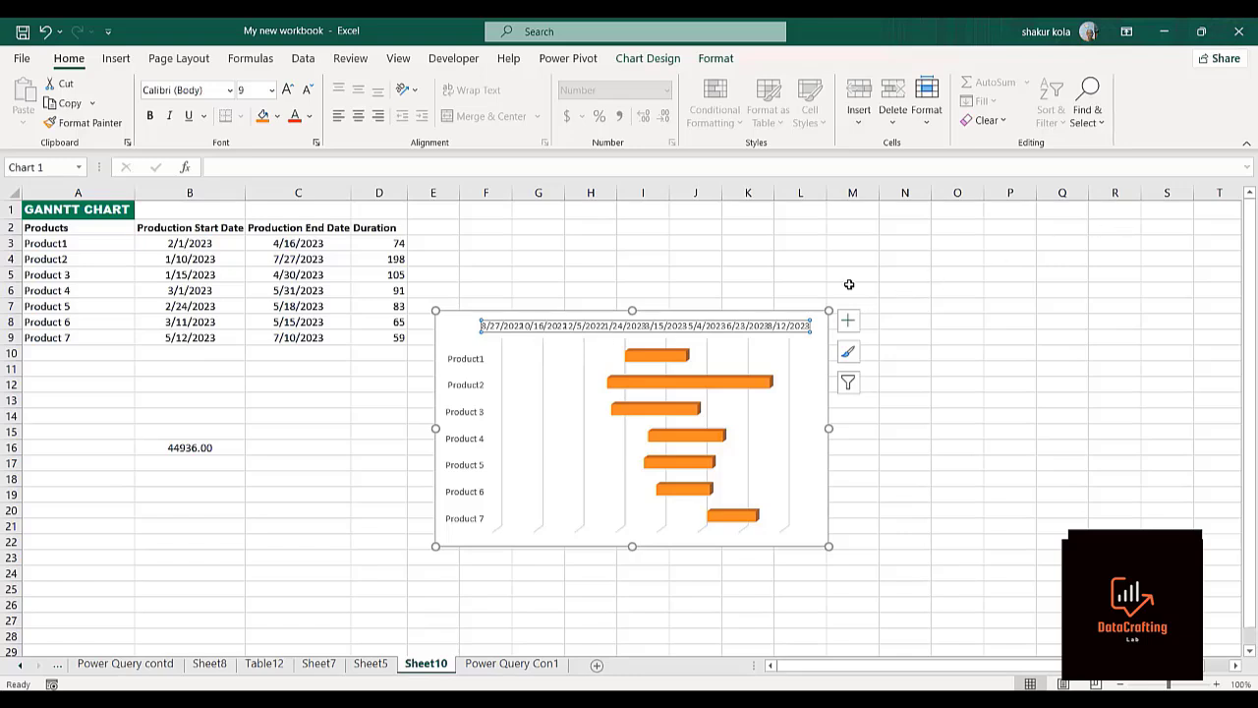
{"action": "right_click", "coordinate": [577, 331]}
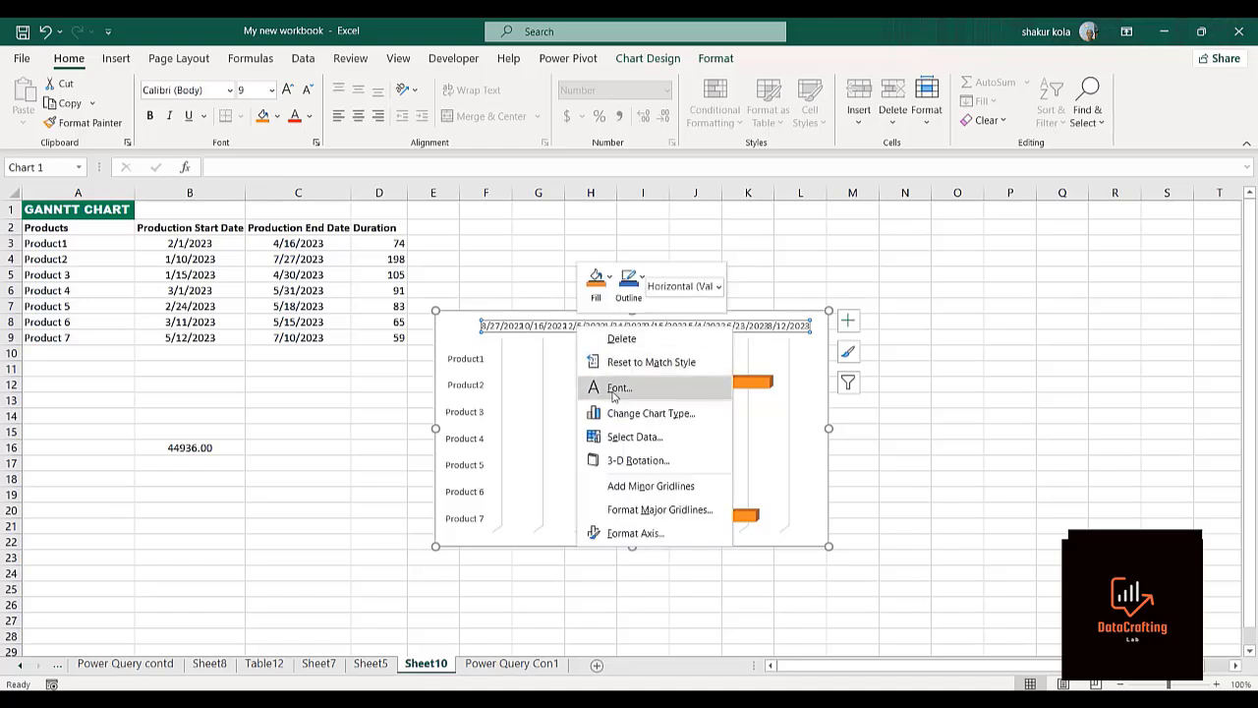
{"action": "left_click", "coordinate": [629, 532]}
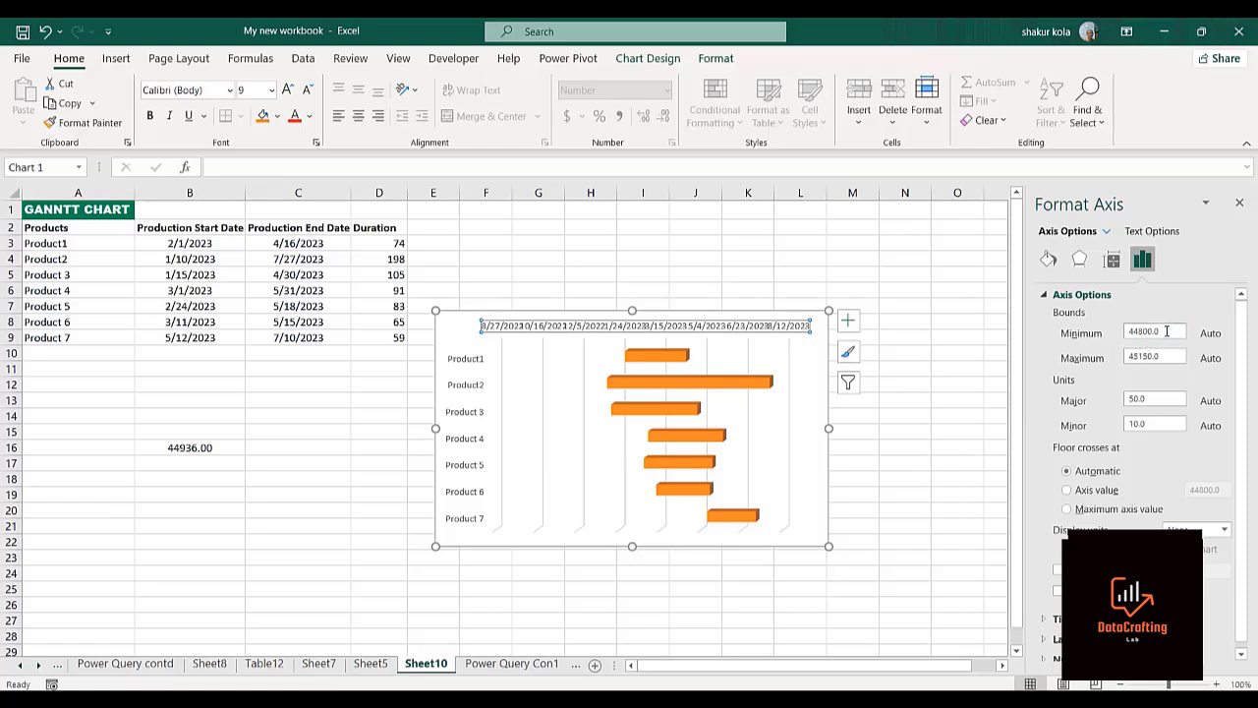
{"action": "left_click", "coordinate": [1166, 331]}
{"action": "key", "text": "Return"}
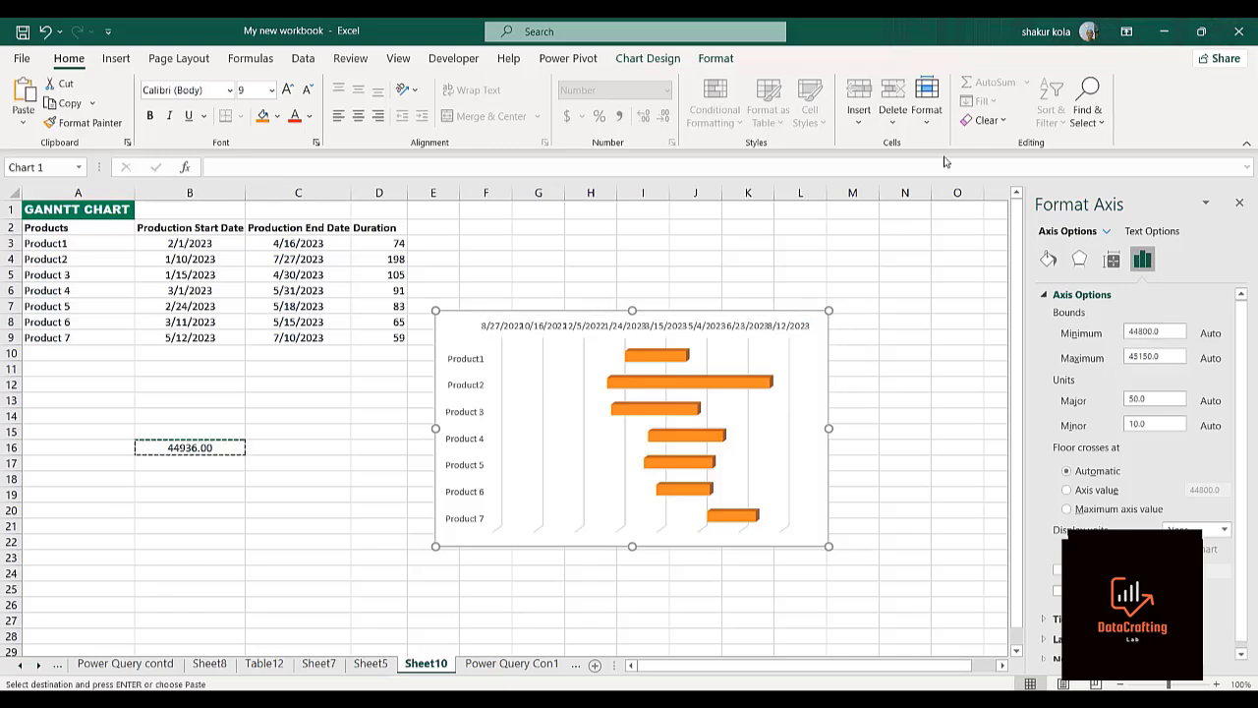
{"action": "left_click", "coordinate": [1169, 331]}
{"action": "left_click", "coordinate": [1169, 331]}
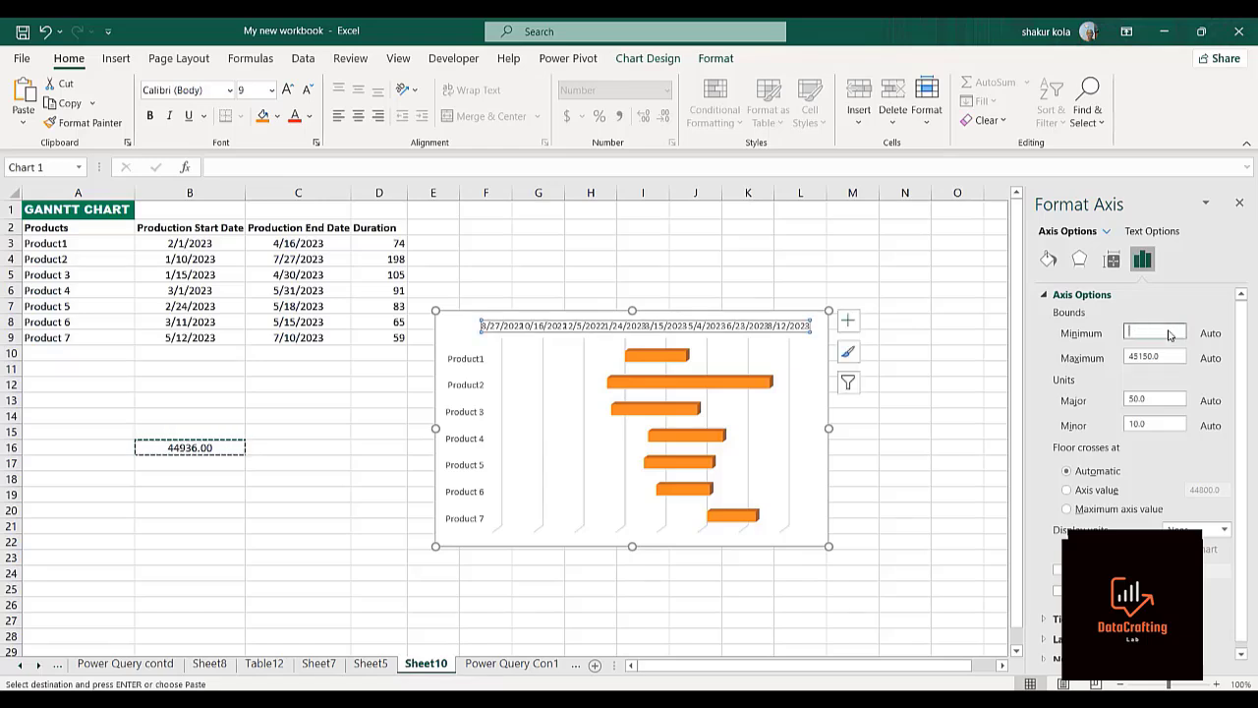
{"action": "key", "text": "ctrl+v"}
{"action": "left_click", "coordinate": [1243, 651]}
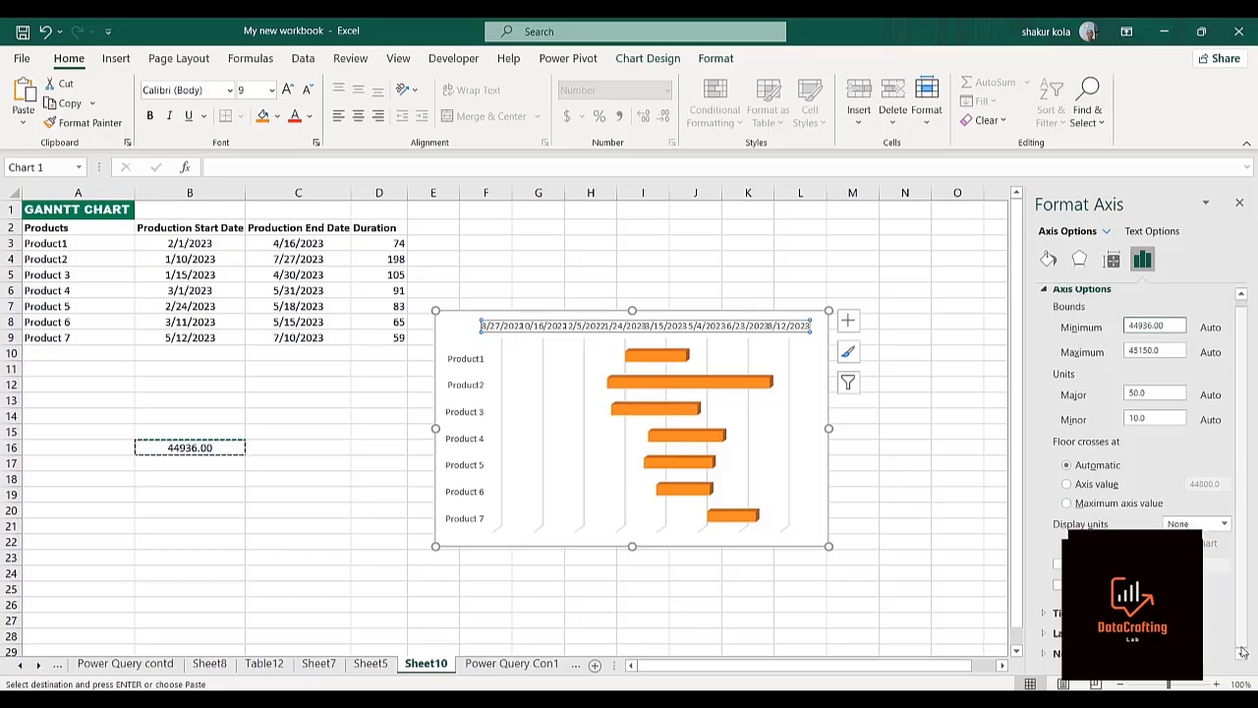
{"action": "left_click", "coordinate": [941, 584]}
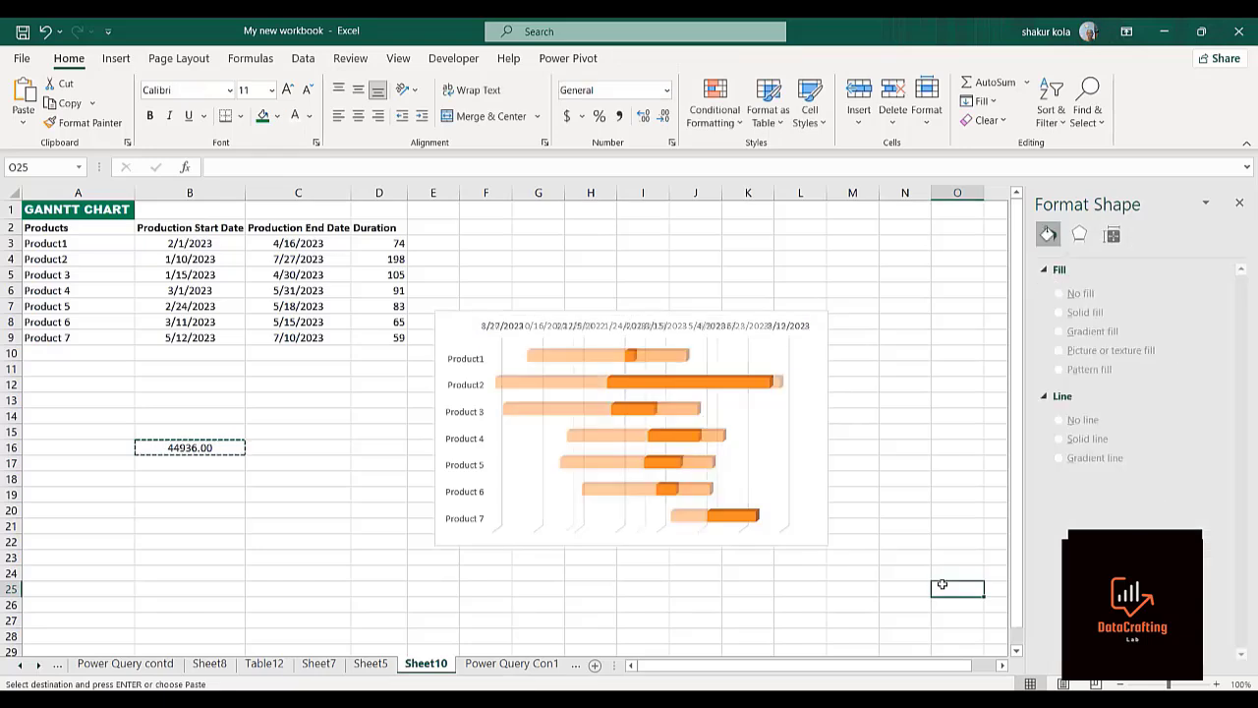
{"action": "left_click", "coordinate": [515, 331]}
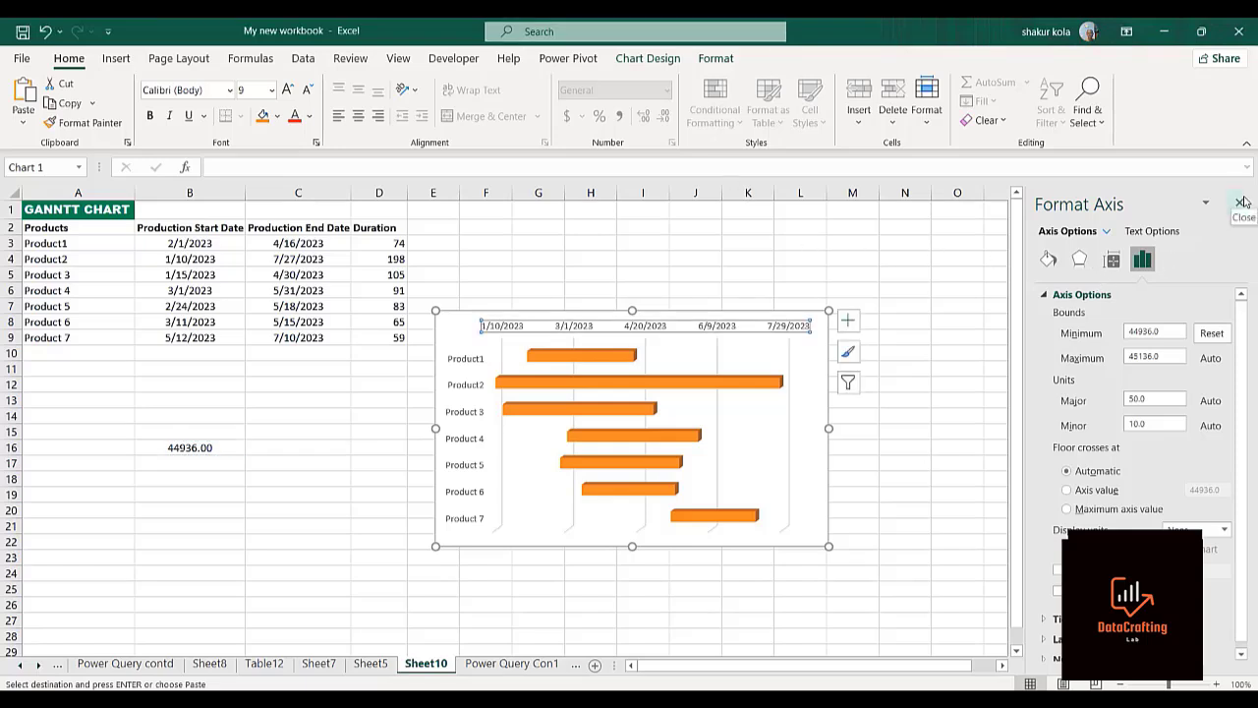
{"action": "left_click", "coordinate": [1242, 202]}
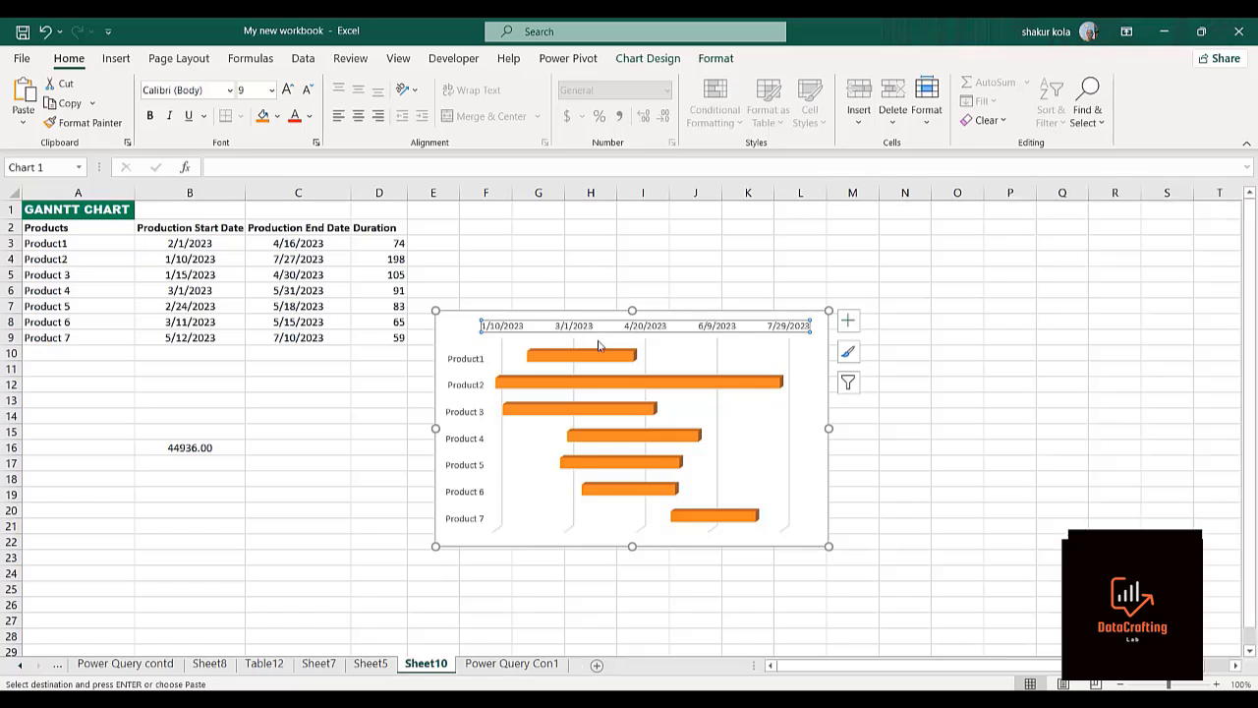
- Fill the Gantt chart's chart area with the standard Dark Blue color
{"action": "left_click", "coordinate": [160, 448]}
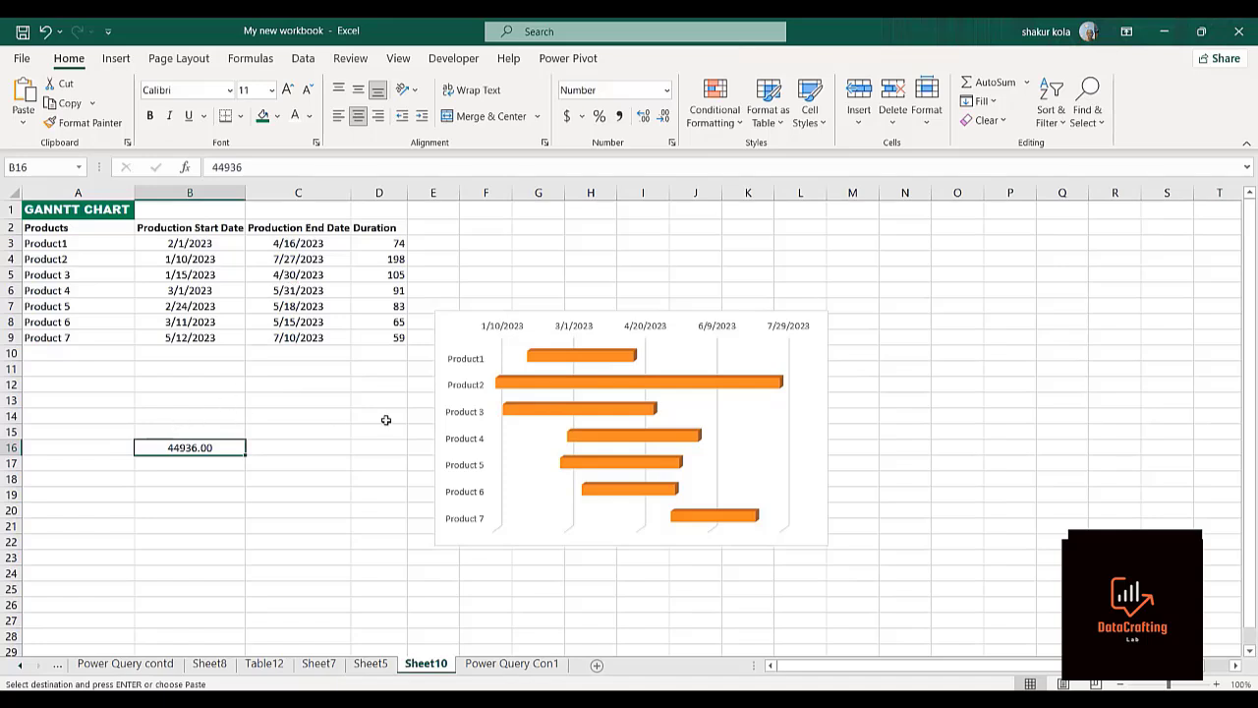
{"action": "left_click", "coordinate": [684, 354]}
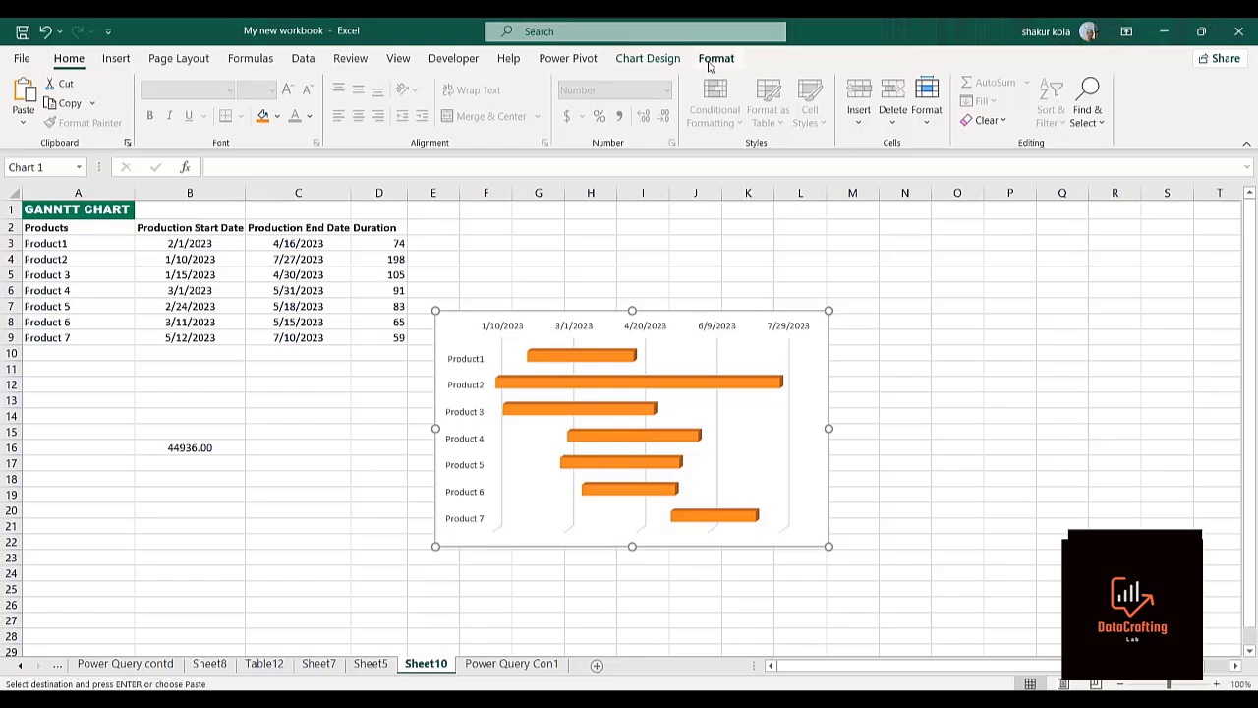
{"action": "left_click", "coordinate": [713, 59]}
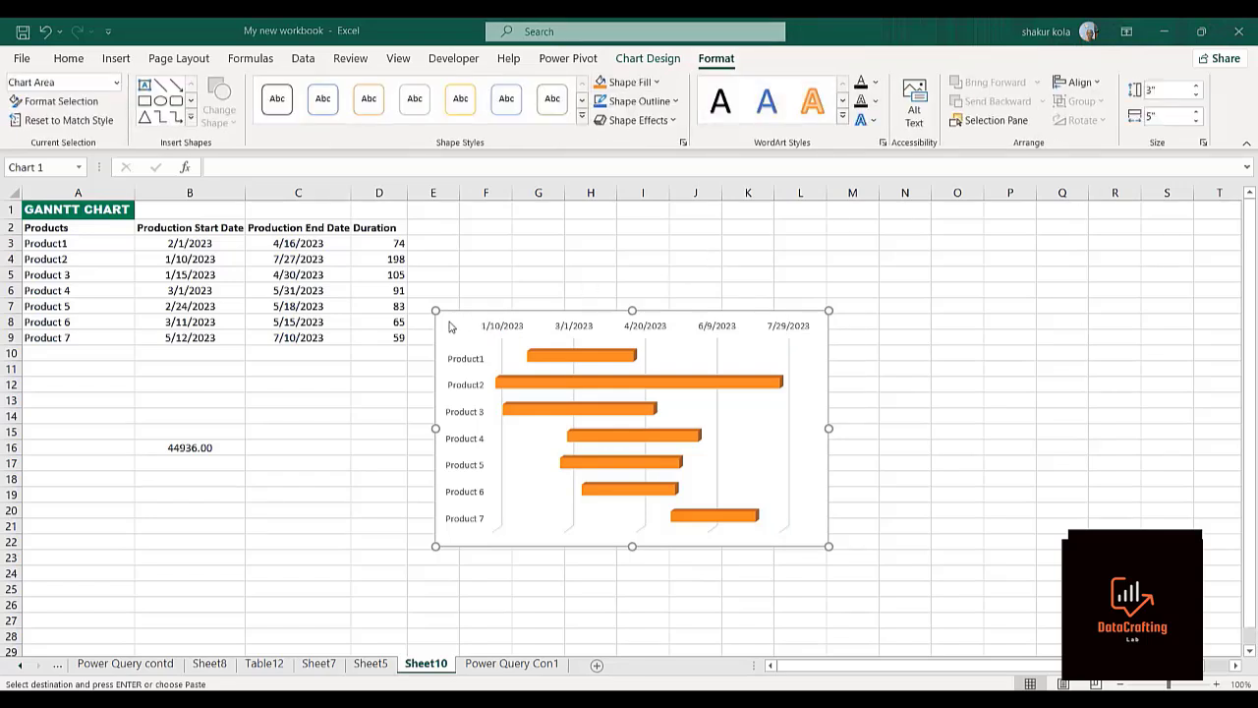
{"action": "left_click", "coordinate": [653, 83]}
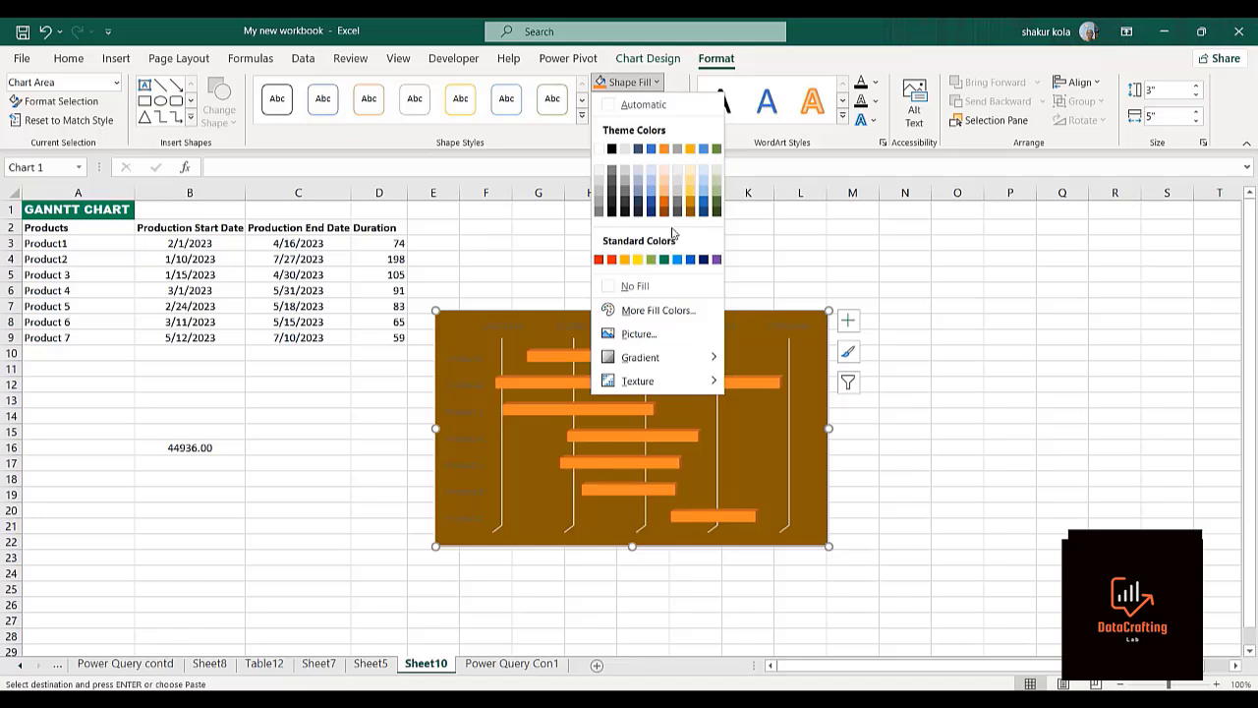
{"action": "left_click", "coordinate": [703, 259]}
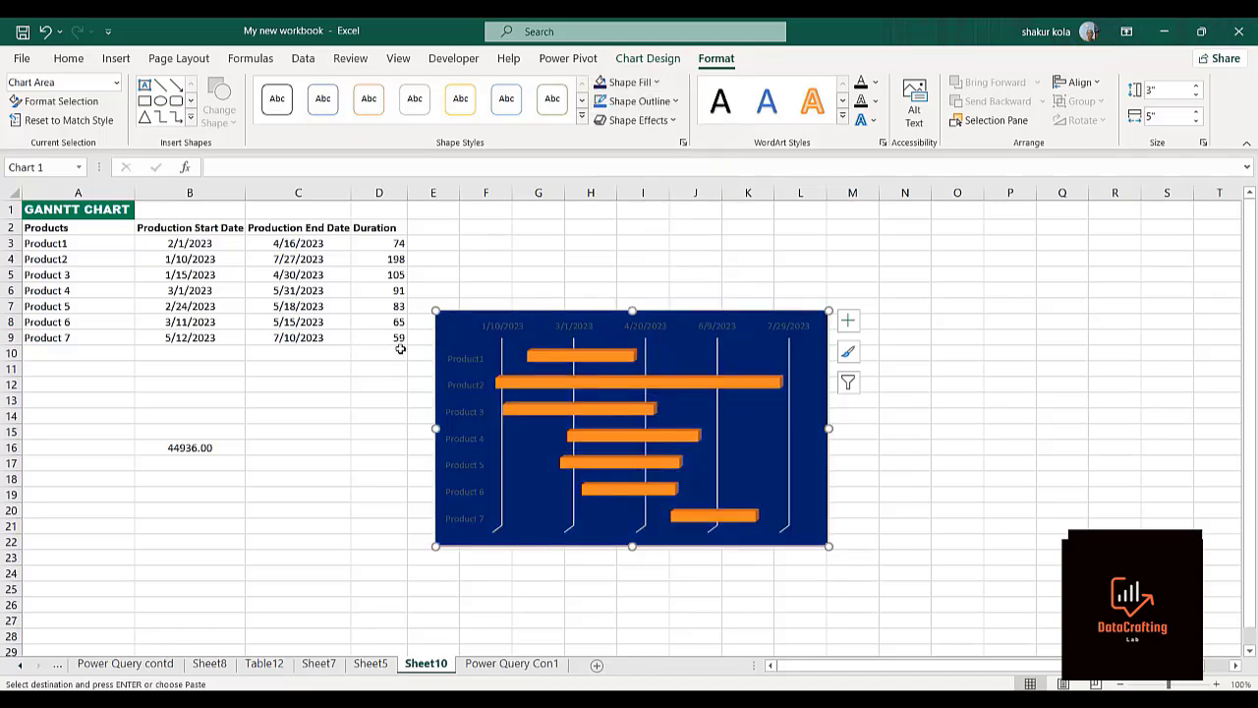
{"action": "left_click", "coordinate": [366, 372]}
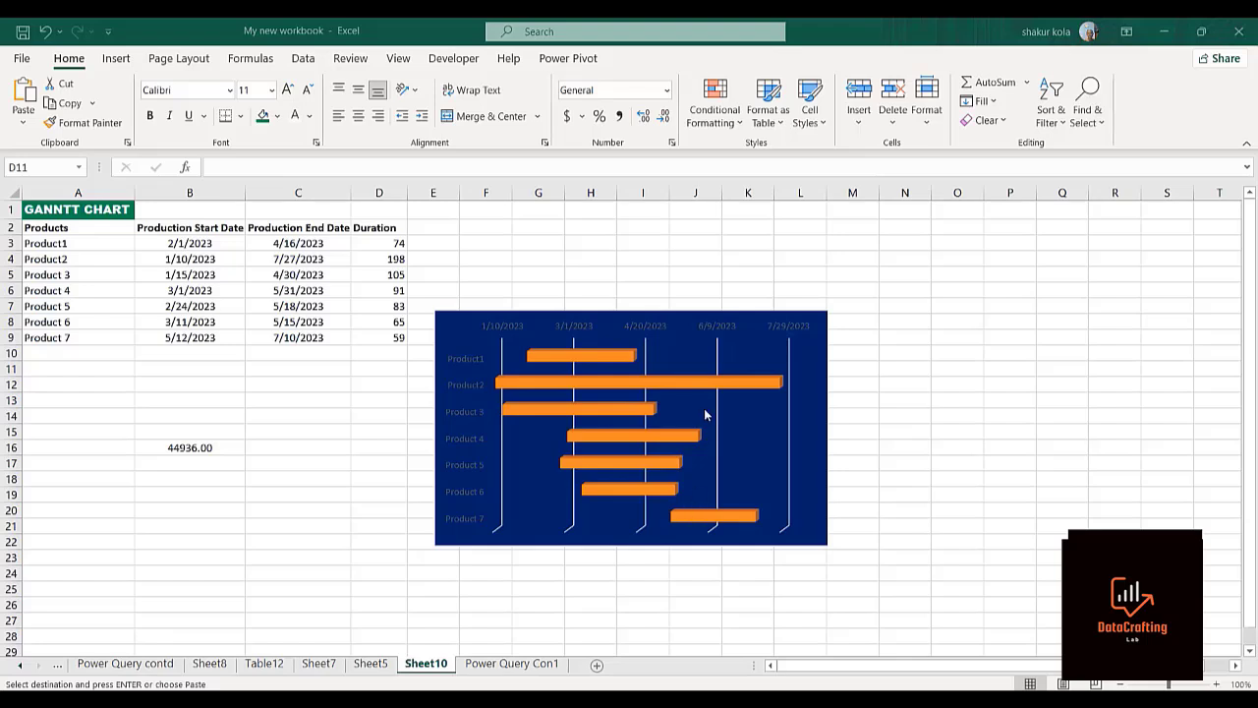
- Remove the gridlines from the Gantt chart
{"action": "left_click", "coordinate": [680, 334]}
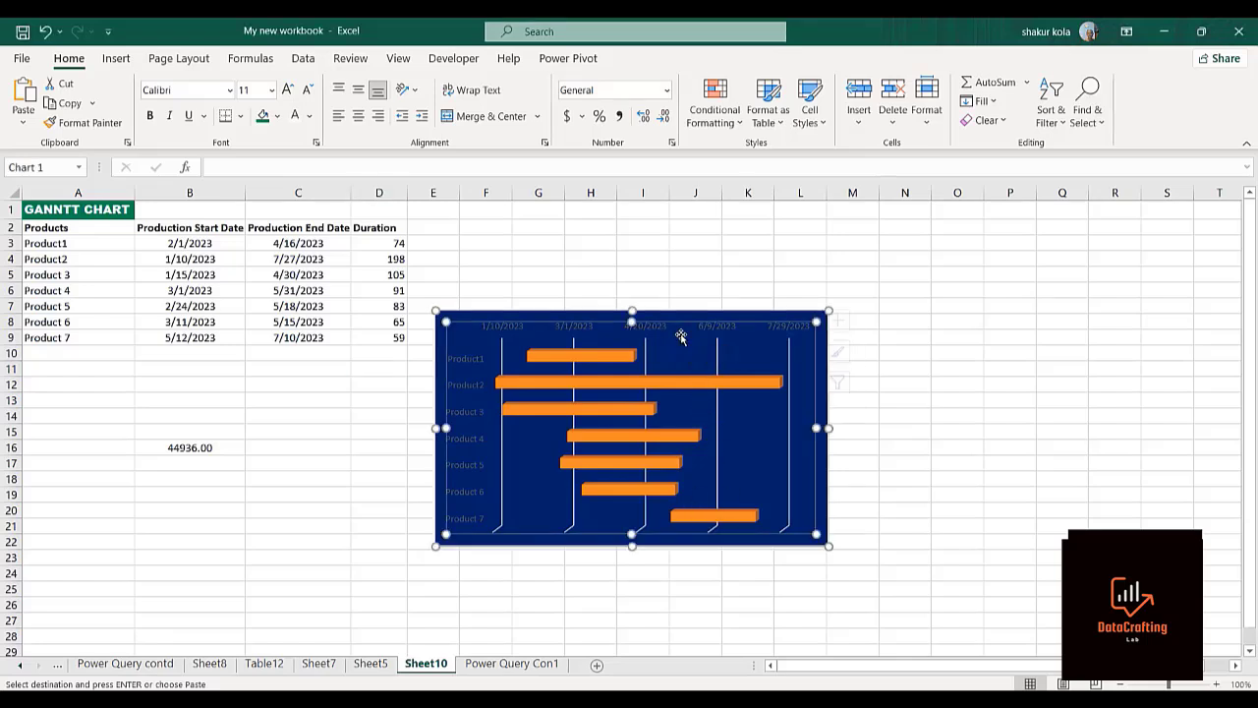
{"action": "left_click", "coordinate": [845, 324]}
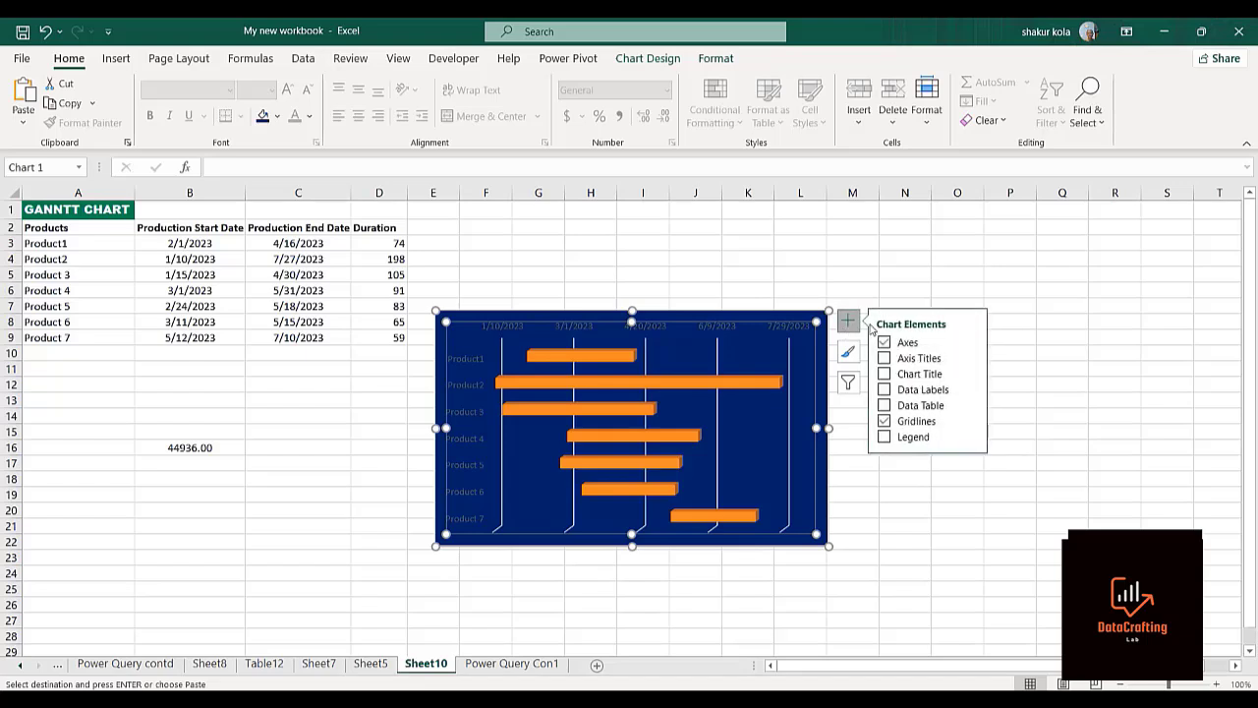
{"action": "left_click", "coordinate": [884, 421]}
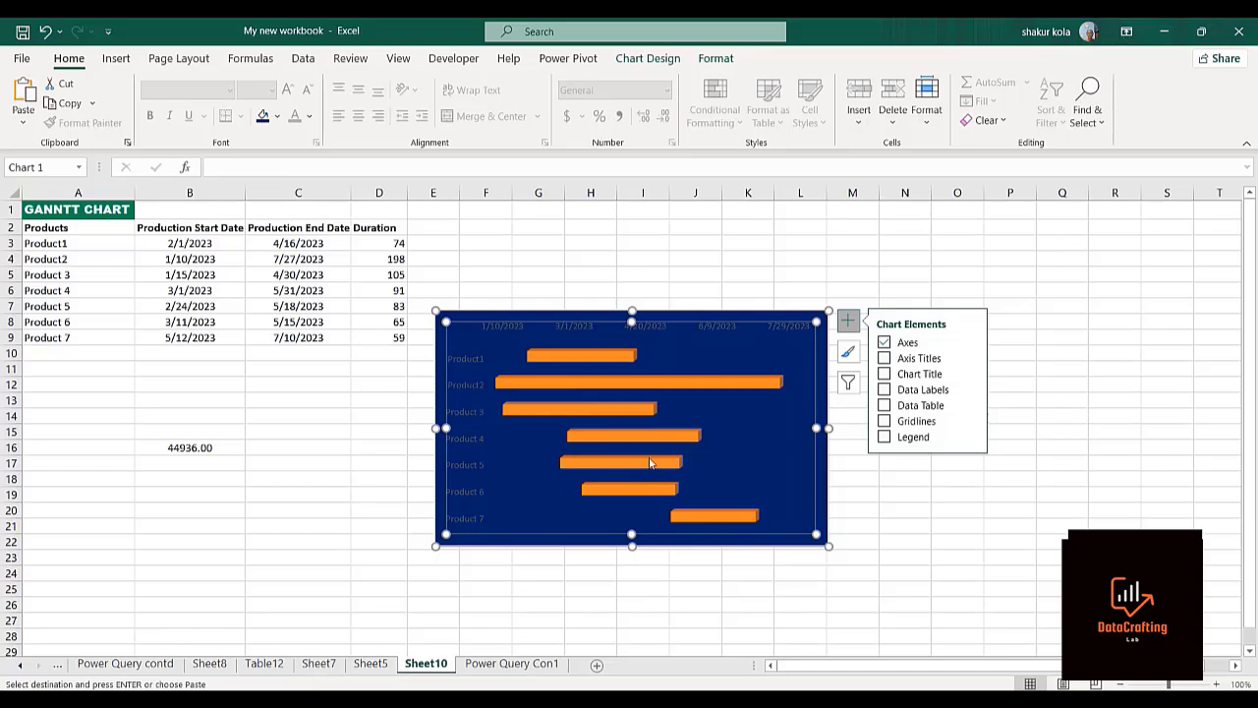
- Add axis titles, a chart title, a data table and data labels to the Gantt chart
{"action": "left_click", "coordinate": [885, 358]}
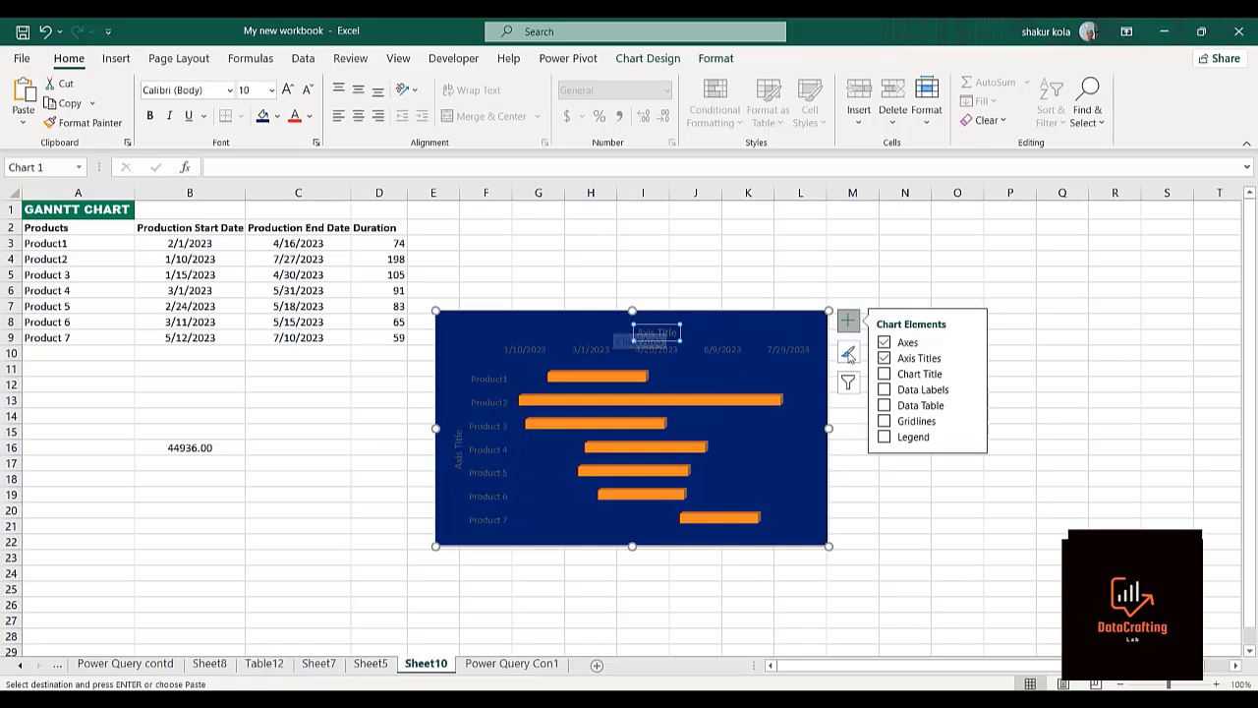
{"action": "left_click", "coordinate": [883, 374]}
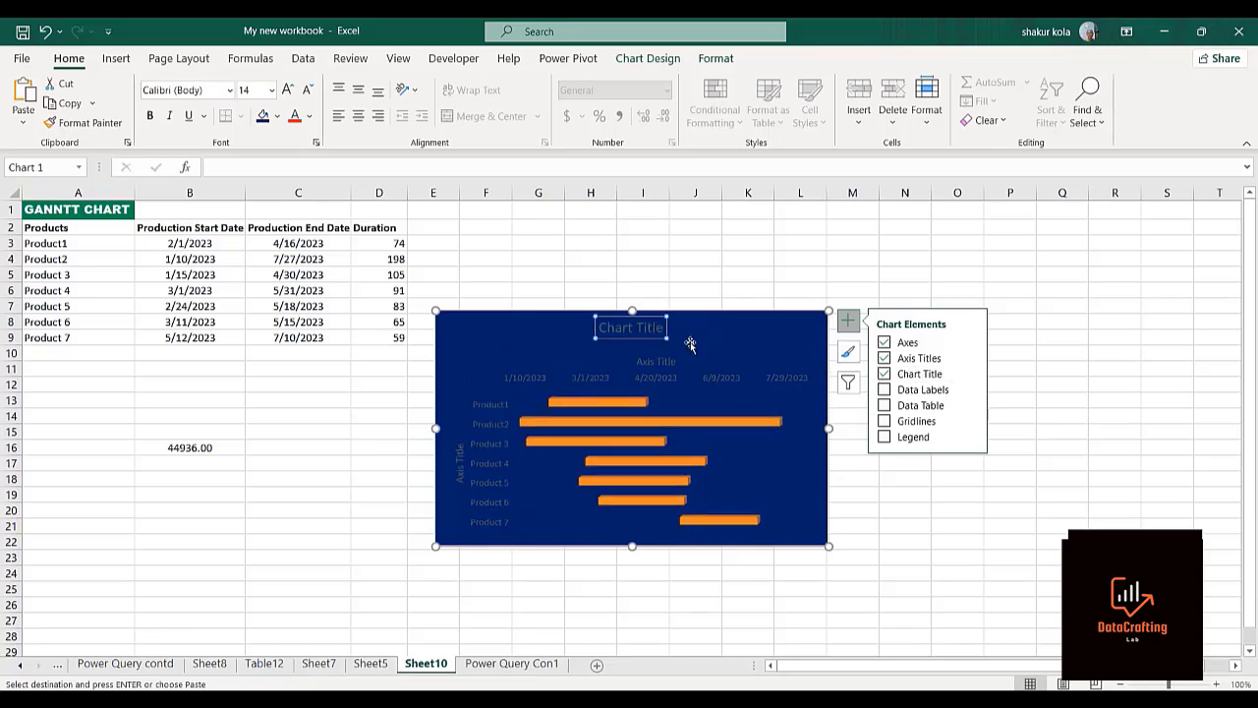
{"action": "left_click", "coordinate": [883, 405]}
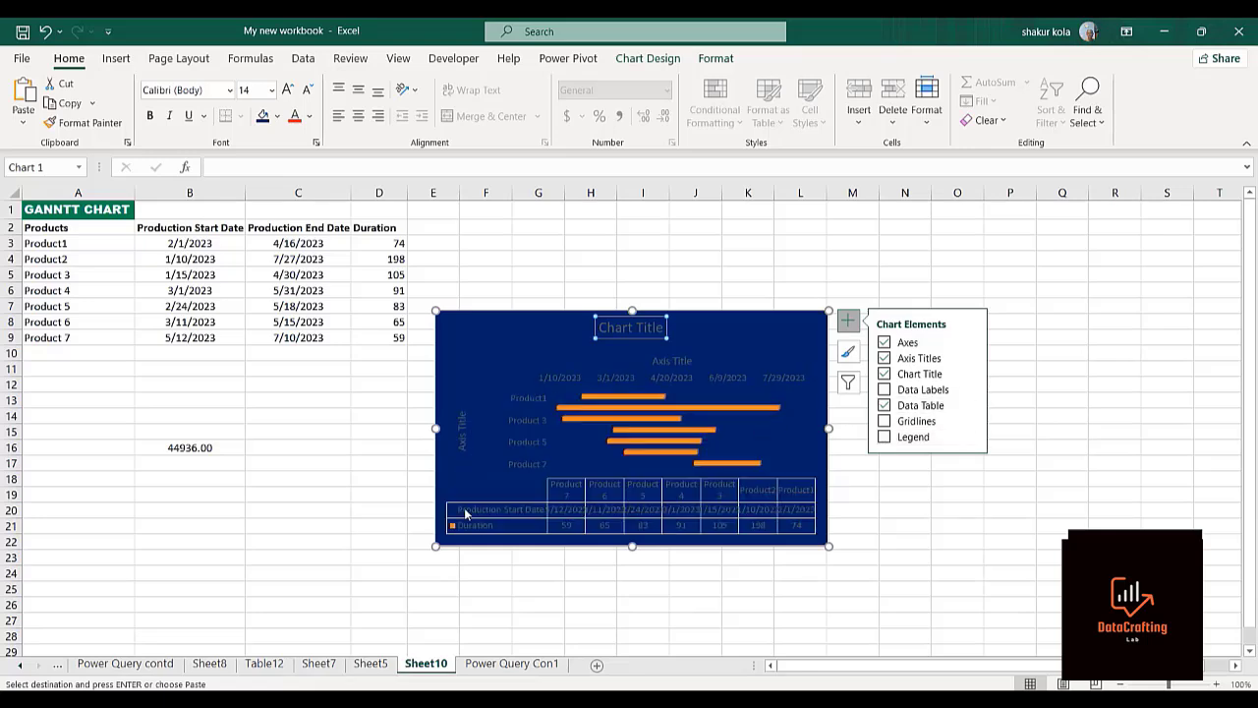
{"action": "left_click", "coordinate": [884, 390]}
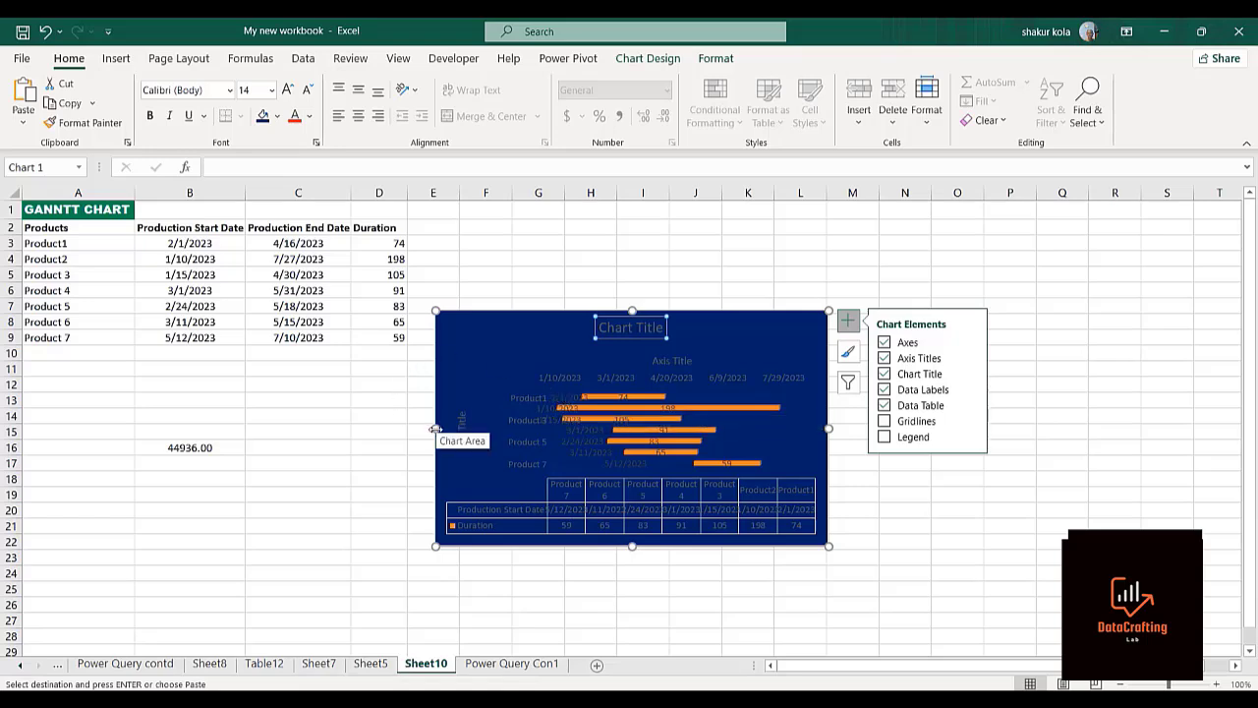
- Enlarge the Gantt chart on all four sides so it spans roughly columns E to N and rows 6 to 26
{"action": "left_click_drag", "start_coordinate": [434, 429], "coordinate": [413, 426]}
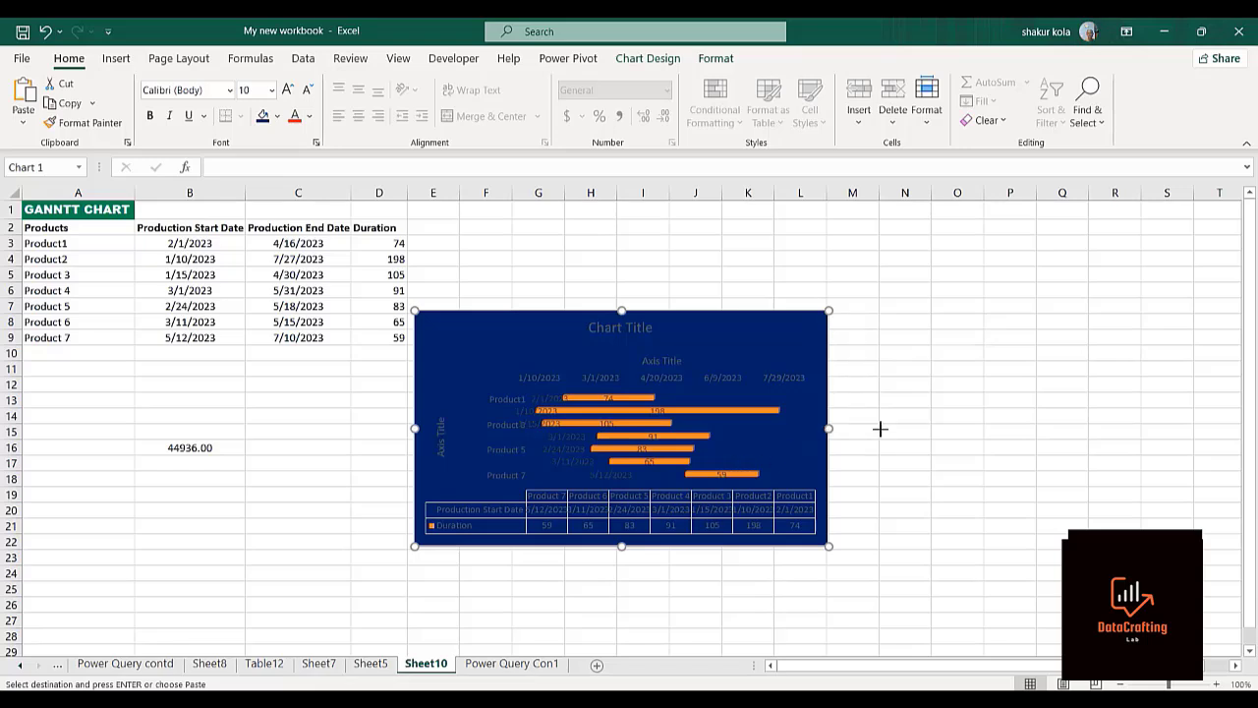
{"action": "left_click_drag", "start_coordinate": [828, 428], "coordinate": [980, 432]}
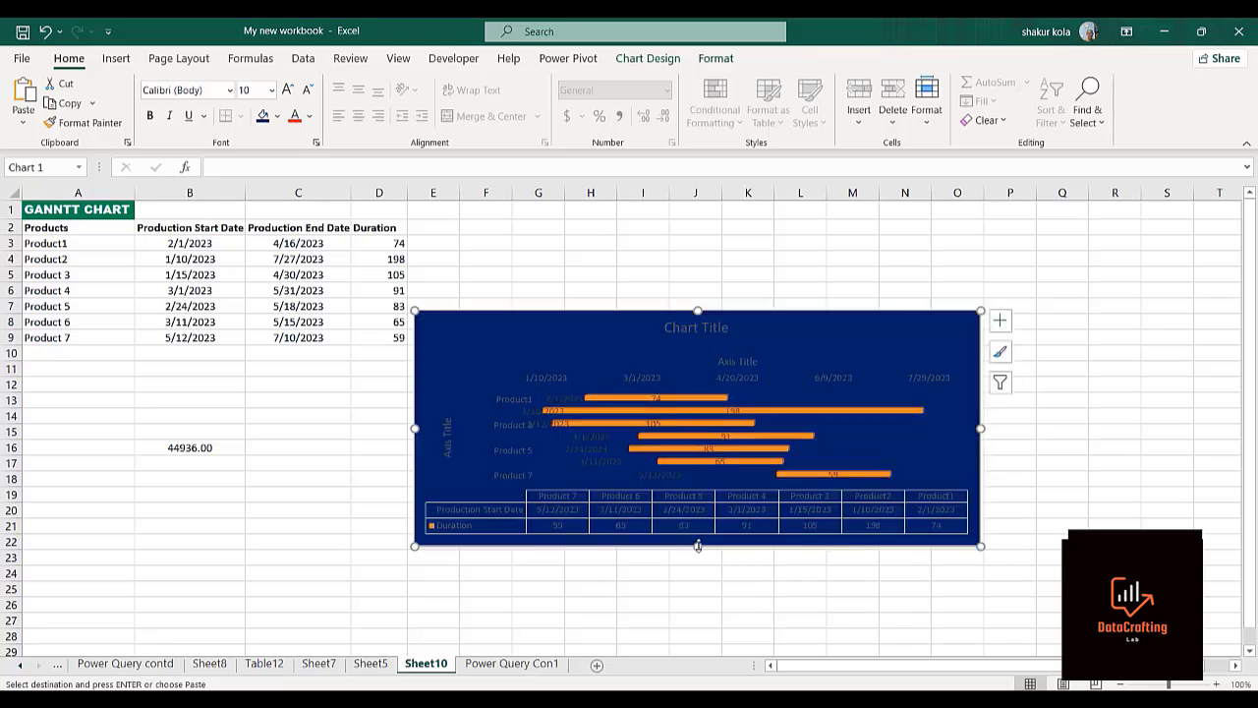
{"action": "left_click_drag", "start_coordinate": [698, 546], "coordinate": [697, 616]}
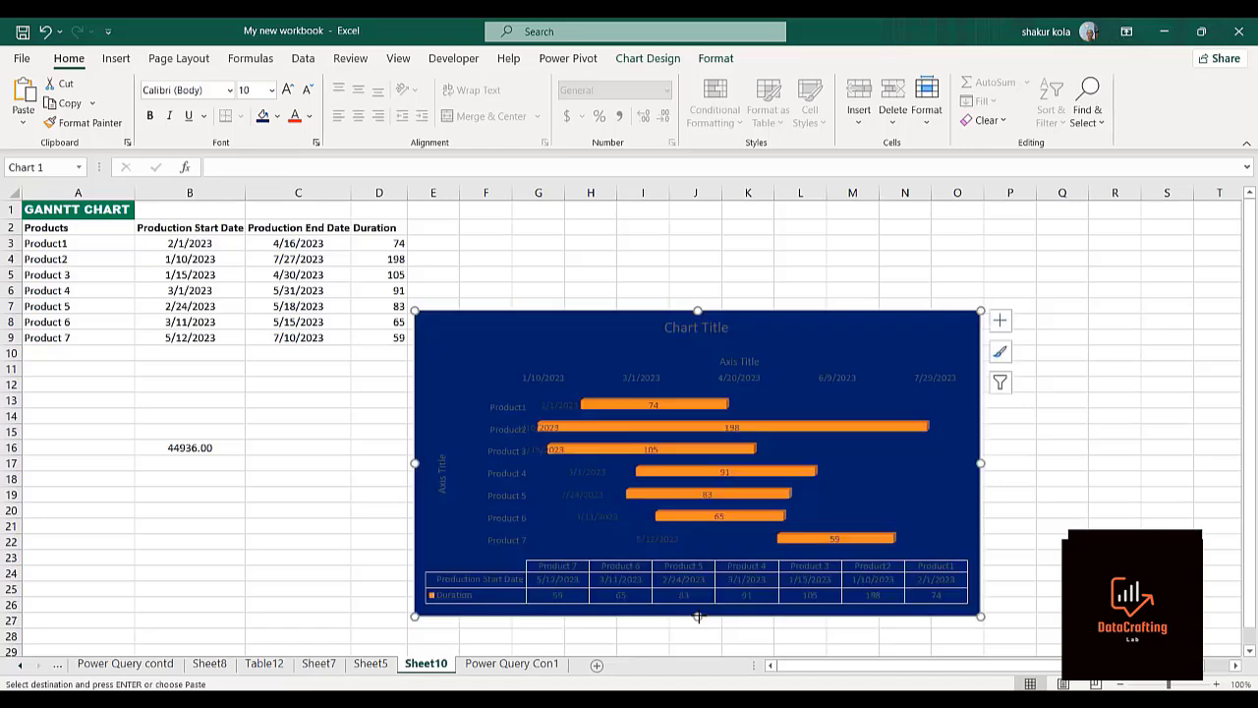
{"action": "left_click_drag", "start_coordinate": [697, 311], "coordinate": [696, 280]}
- Replace the chart title's placeholder text with "Ganntt Chart"
{"action": "left_click", "coordinate": [696, 298]}
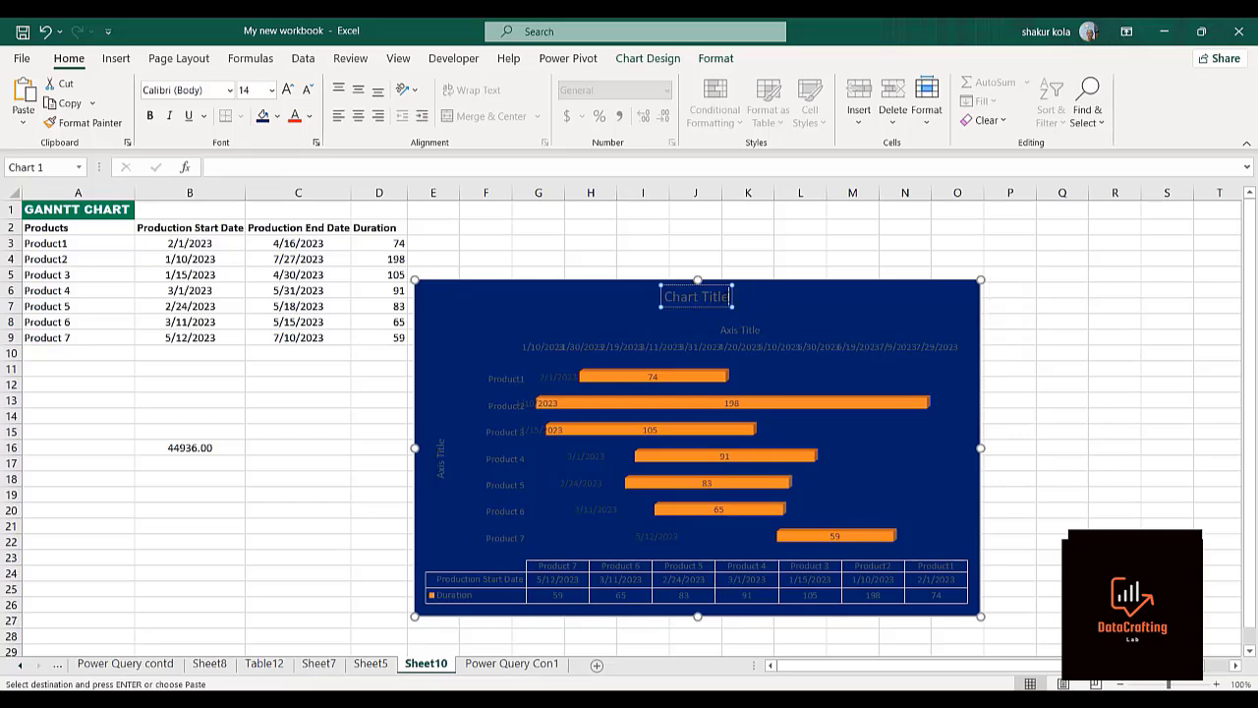
{"action": "key", "text": "BackSpace"}
{"action": "key", "text": "BackSpace"}
{"action": "key", "text": "BackSpace"}
{"action": "key", "text": "BackSpace"}
{"action": "key", "text": "BackSpace"}
{"action": "key", "text": "BackSpace"}
{"action": "key", "text": "BackSpace"}
{"action": "key", "text": "BackSpace"}
{"action": "key", "text": "BackSpace"}
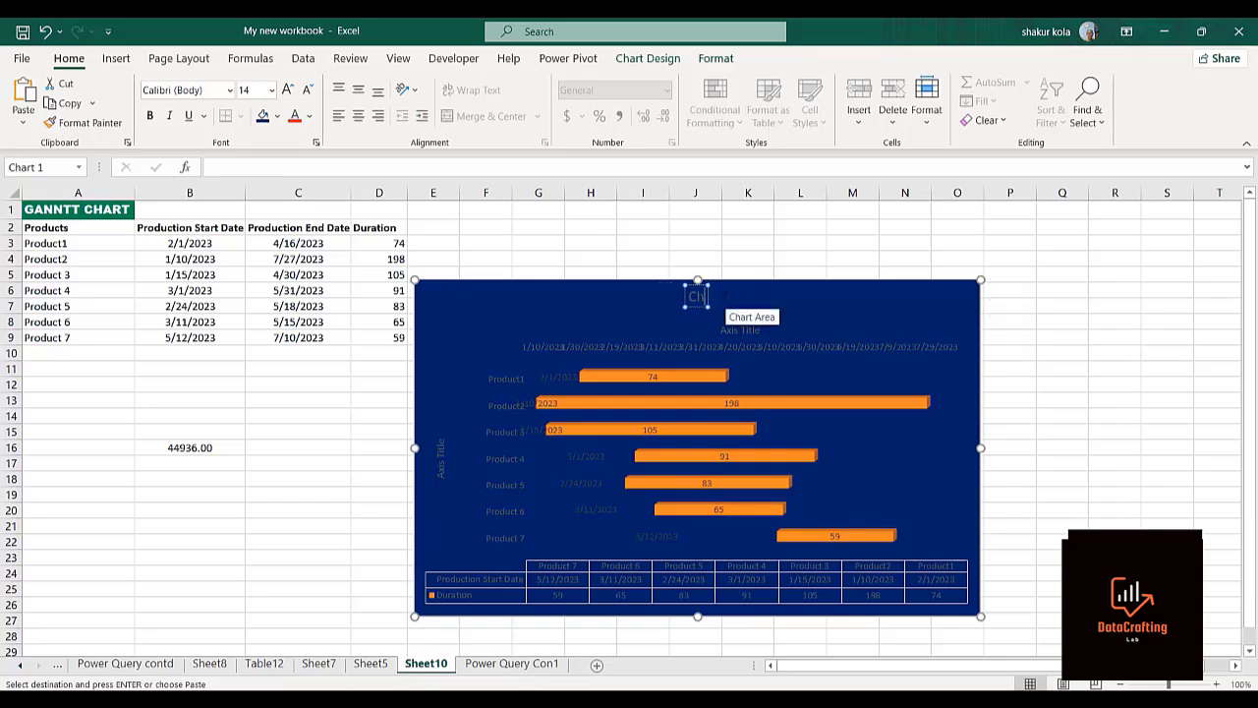
{"action": "key", "text": "BackSpace"}
{"action": "key", "text": "BackSpace"}
{"action": "type", "text": "Gannt"}
{"action": "type", "text": "t Chart"}
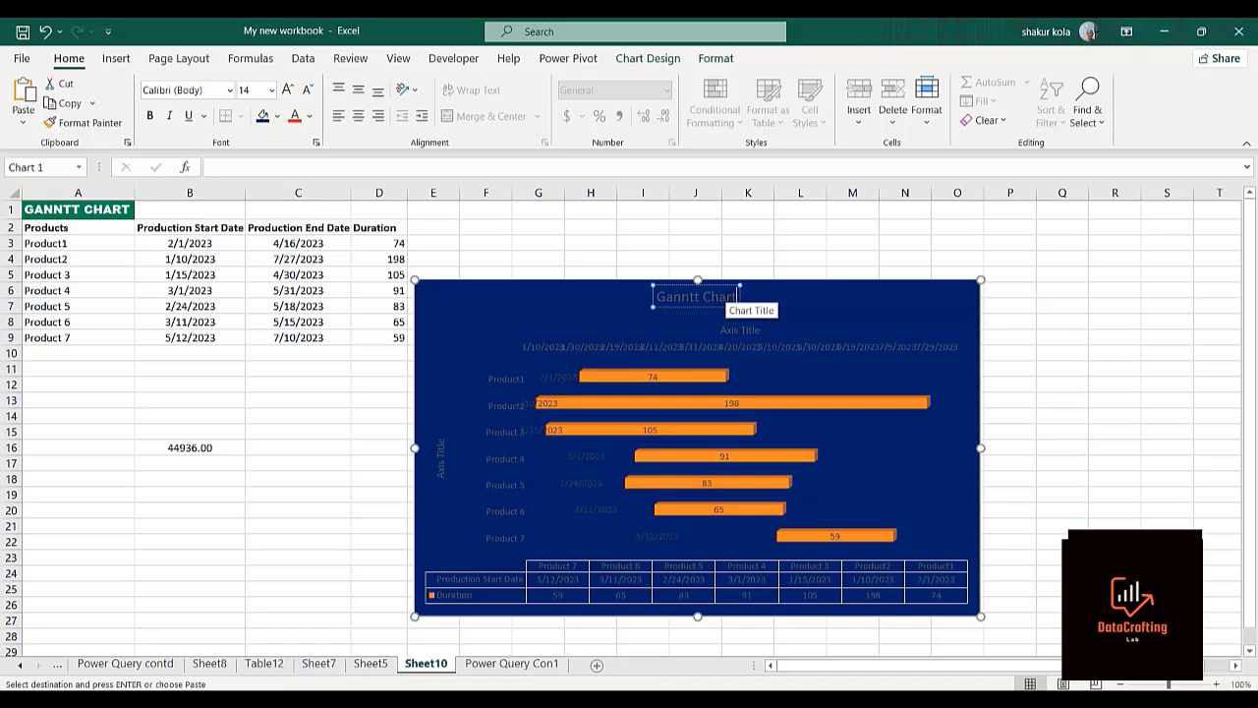
{"action": "type", "text": "44936.00"}
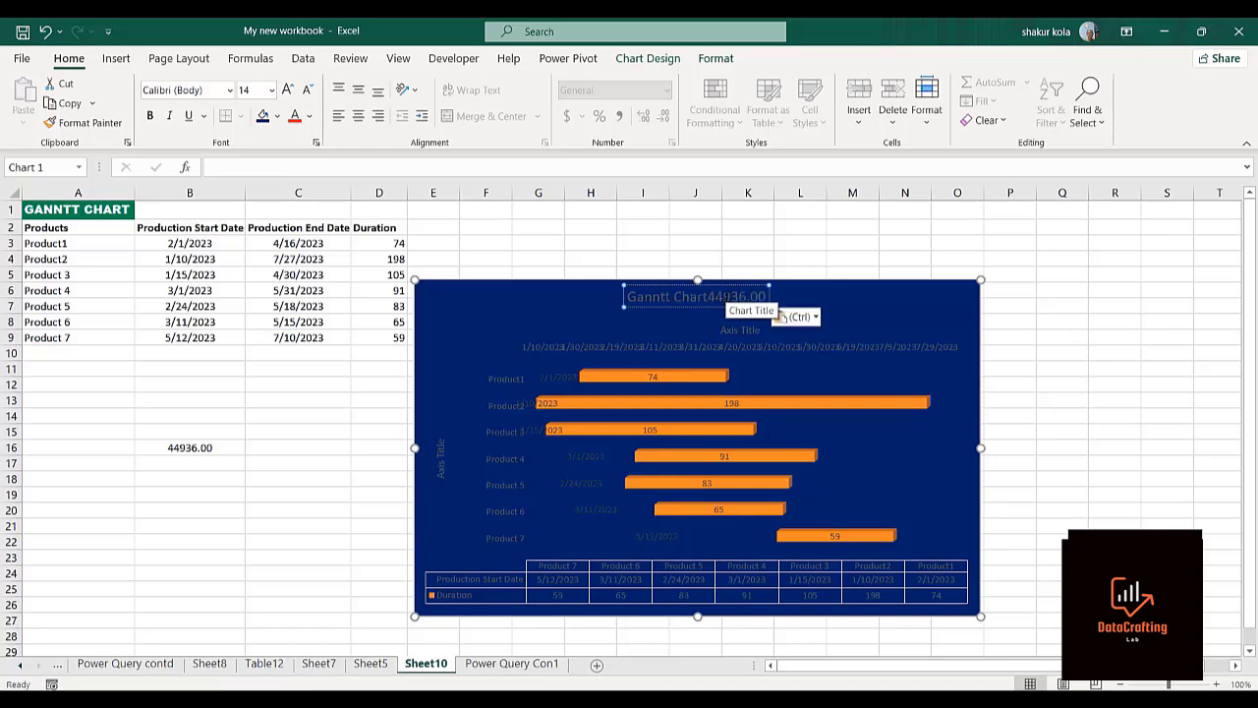
{"action": "key", "text": "BackSpace"}
{"action": "key", "text": "BackSpace"}
{"action": "key", "text": "BackSpace"}
{"action": "key", "text": "BackSpace"}
{"action": "key", "text": "BackSpace"}
{"action": "key", "text": "BackSpace"}
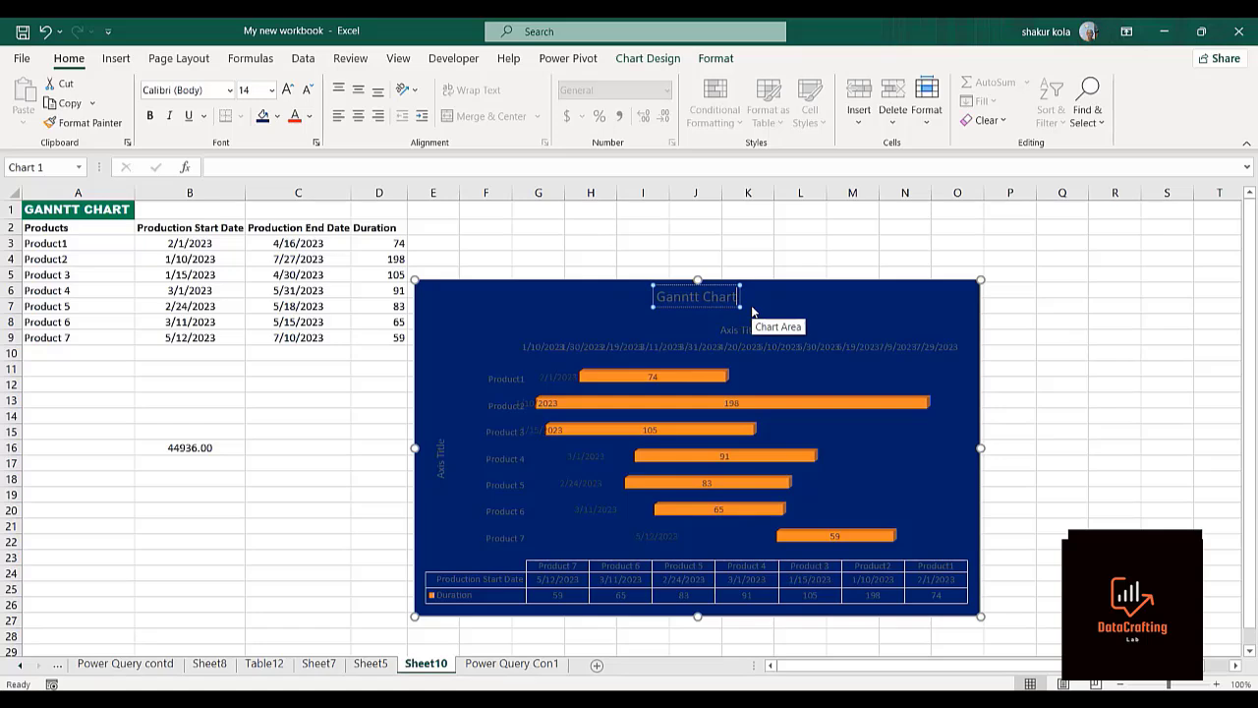
- Set the chart title's font to Arial Black and its text color to white
{"action": "left_click", "coordinate": [802, 296]}
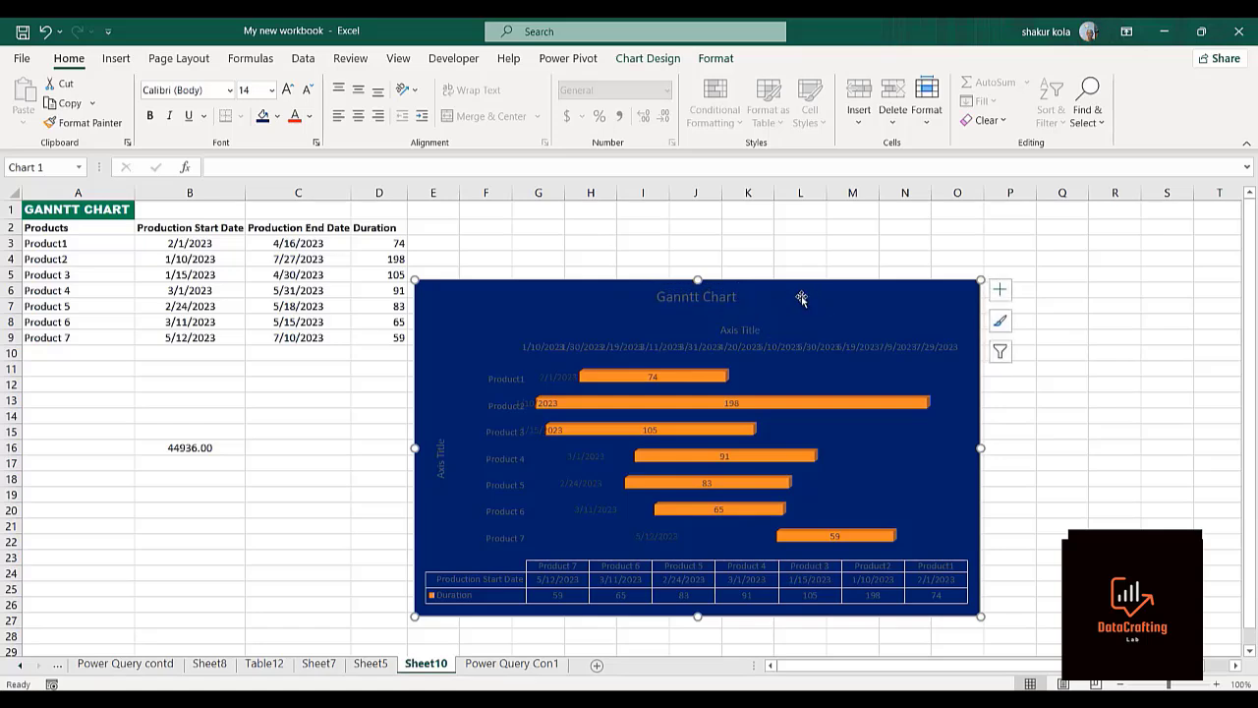
{"action": "left_click", "coordinate": [664, 299]}
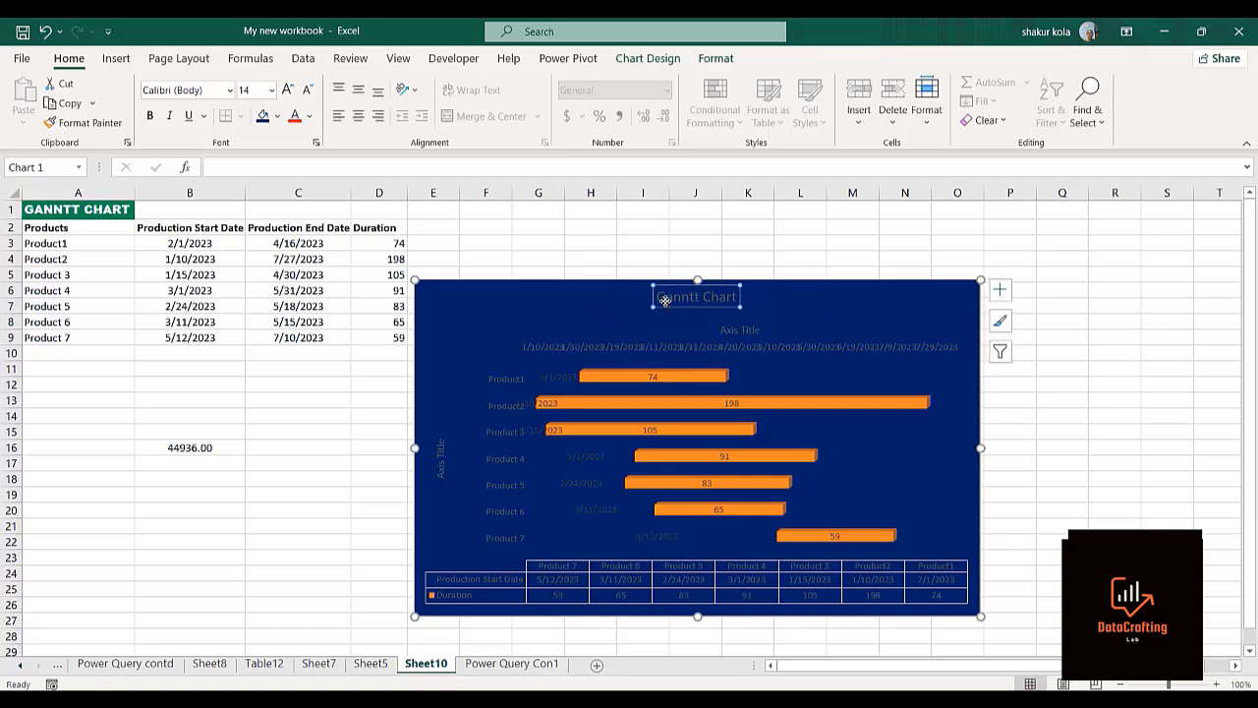
{"action": "left_click", "coordinate": [231, 89]}
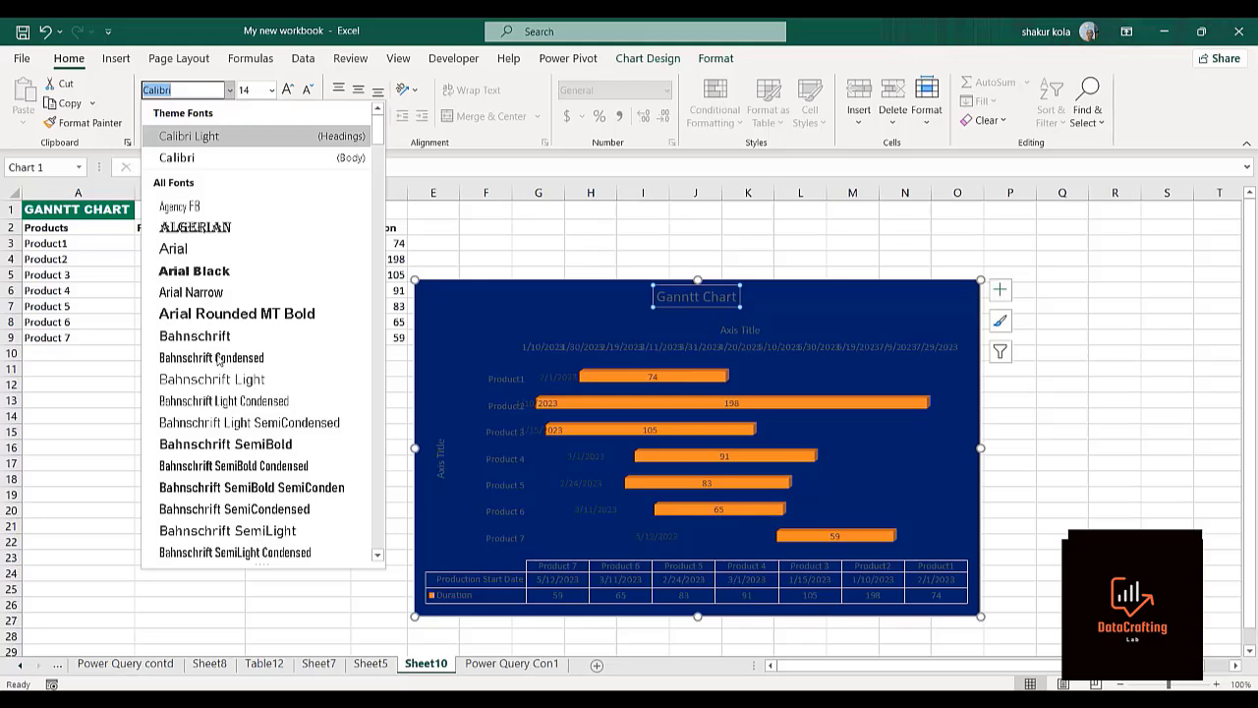
{"action": "left_click", "coordinate": [181, 275]}
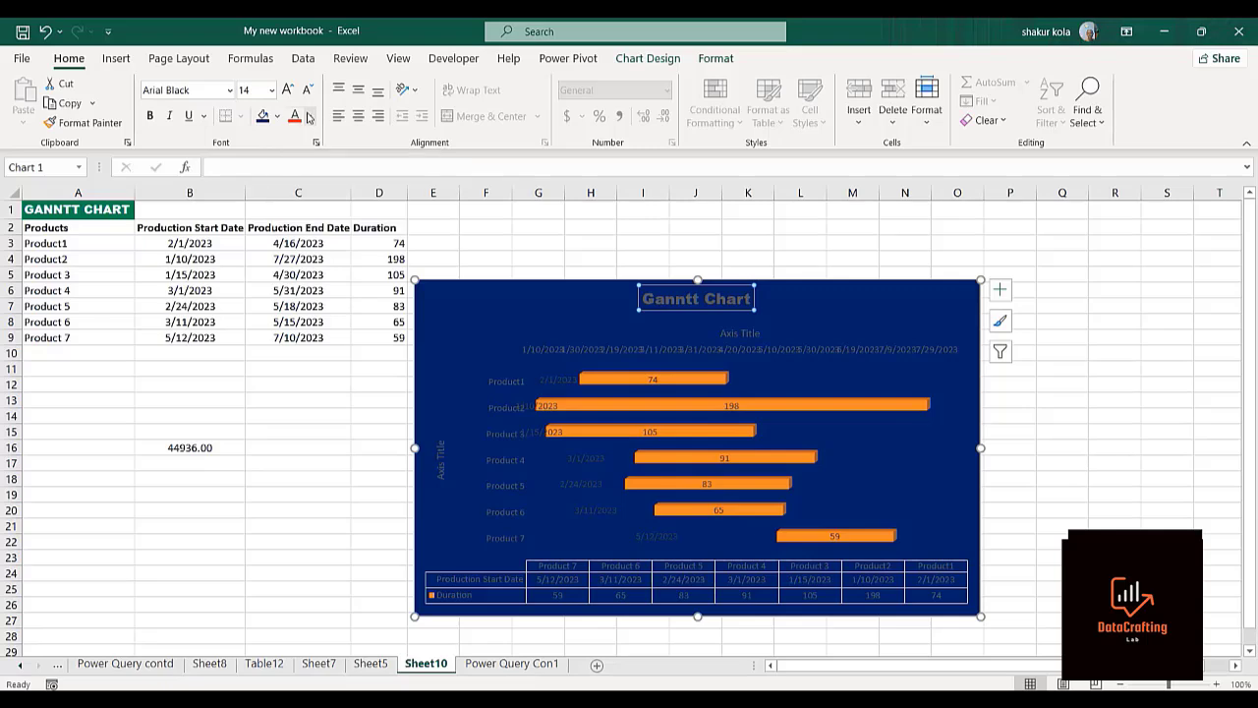
{"action": "left_click", "coordinate": [309, 116]}
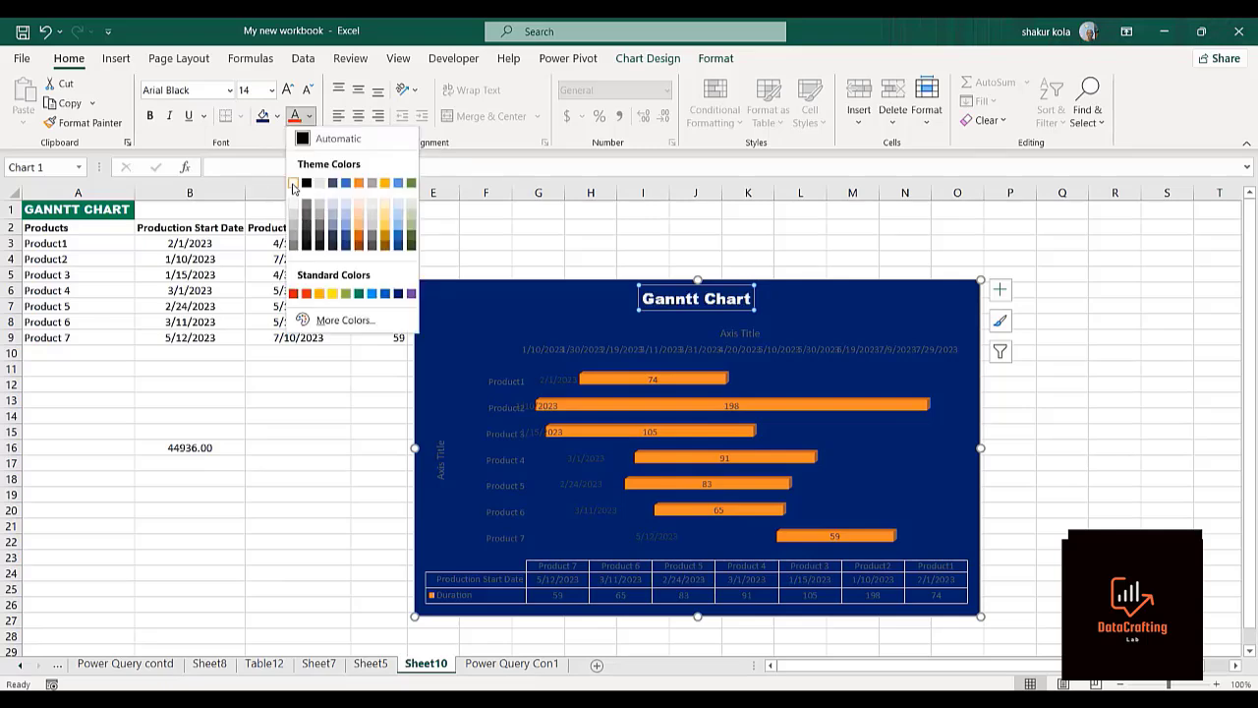
{"action": "left_click", "coordinate": [293, 184]}
{"action": "left_click", "coordinate": [227, 539]}
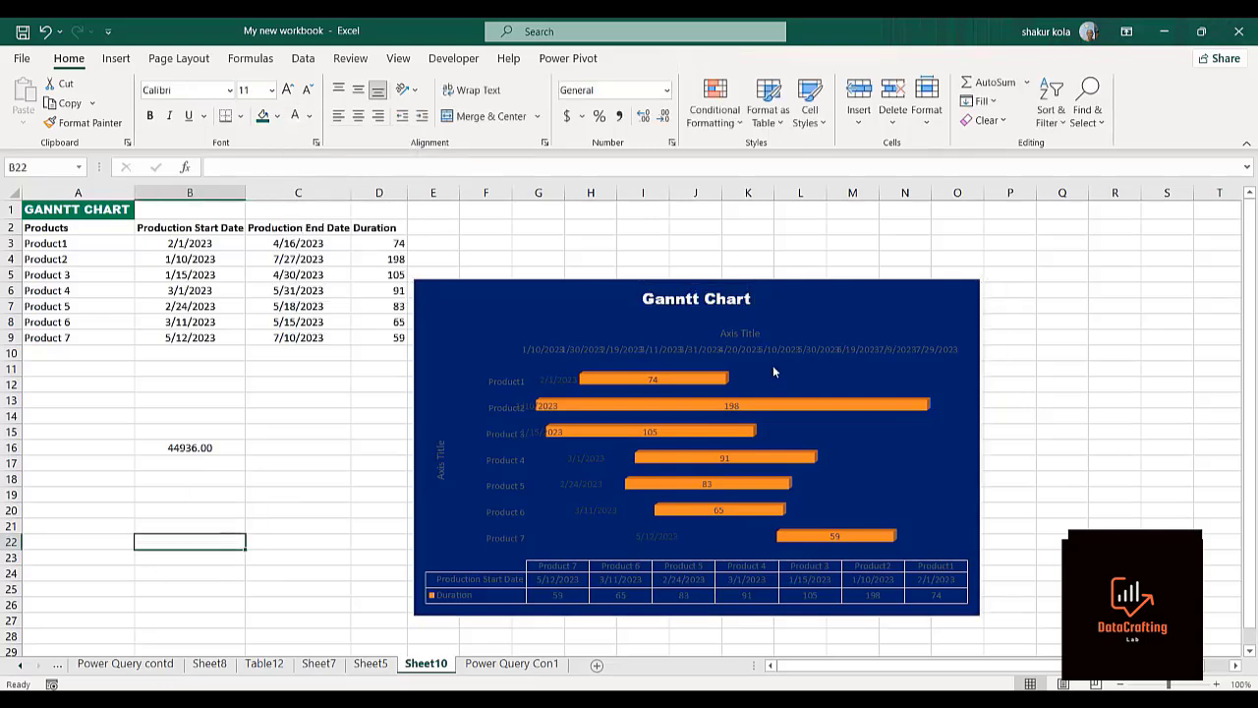
- Replace the placeholder text of the horizontal date axis title with "Production Duration"
{"action": "left_click", "coordinate": [736, 336]}
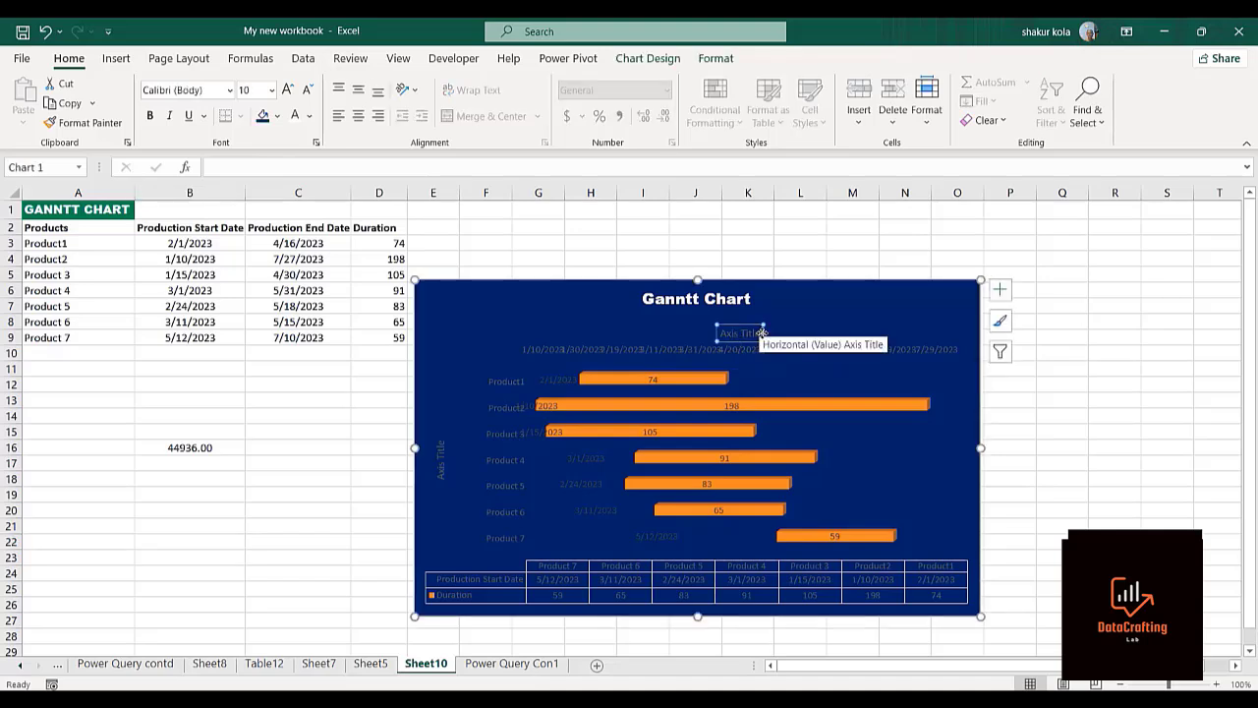
{"action": "double_click", "coordinate": [760, 332]}
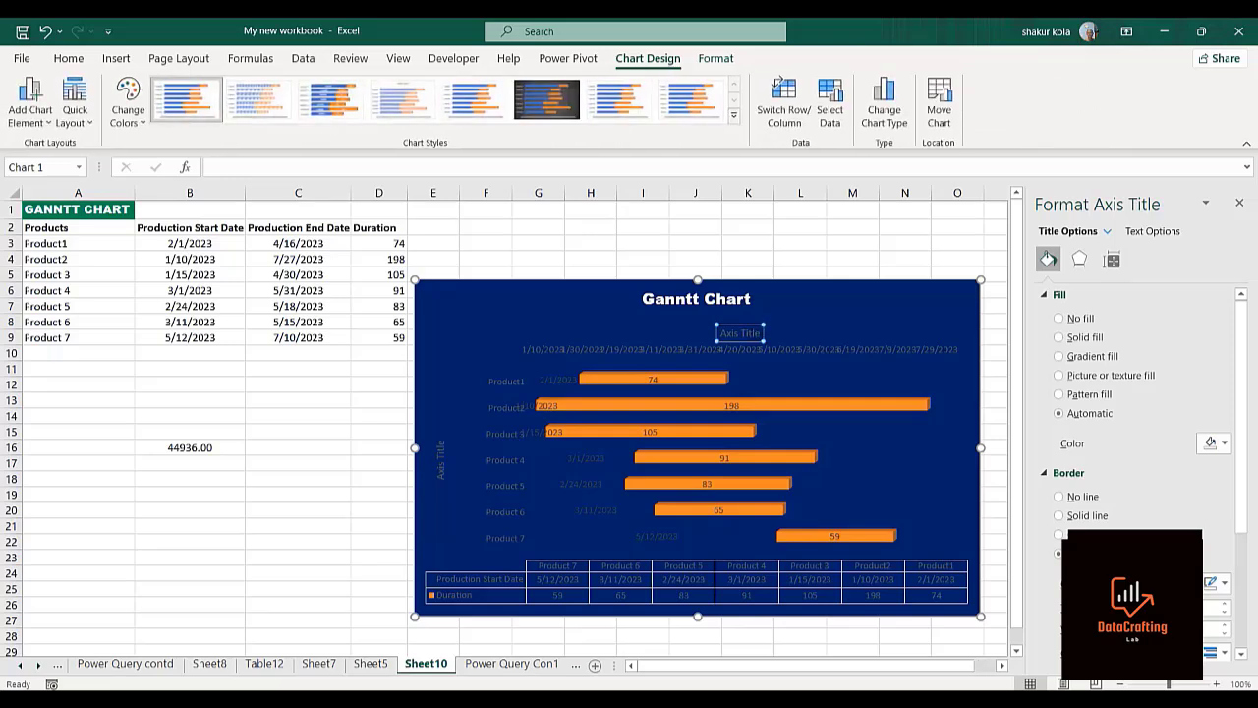
{"action": "key", "text": "BackSpace"}
{"action": "key", "text": "BackSpace"}
{"action": "key", "text": "BackSpace"}
{"action": "key", "text": "BackSpace"}
{"action": "key", "text": "BackSpace"}
{"action": "key", "text": "BackSpace"}
{"action": "key", "text": "BackSpace"}
{"action": "key", "text": "BackSpace"}
{"action": "key", "text": "BackSpace"}
{"action": "key", "text": "BackSpace"}
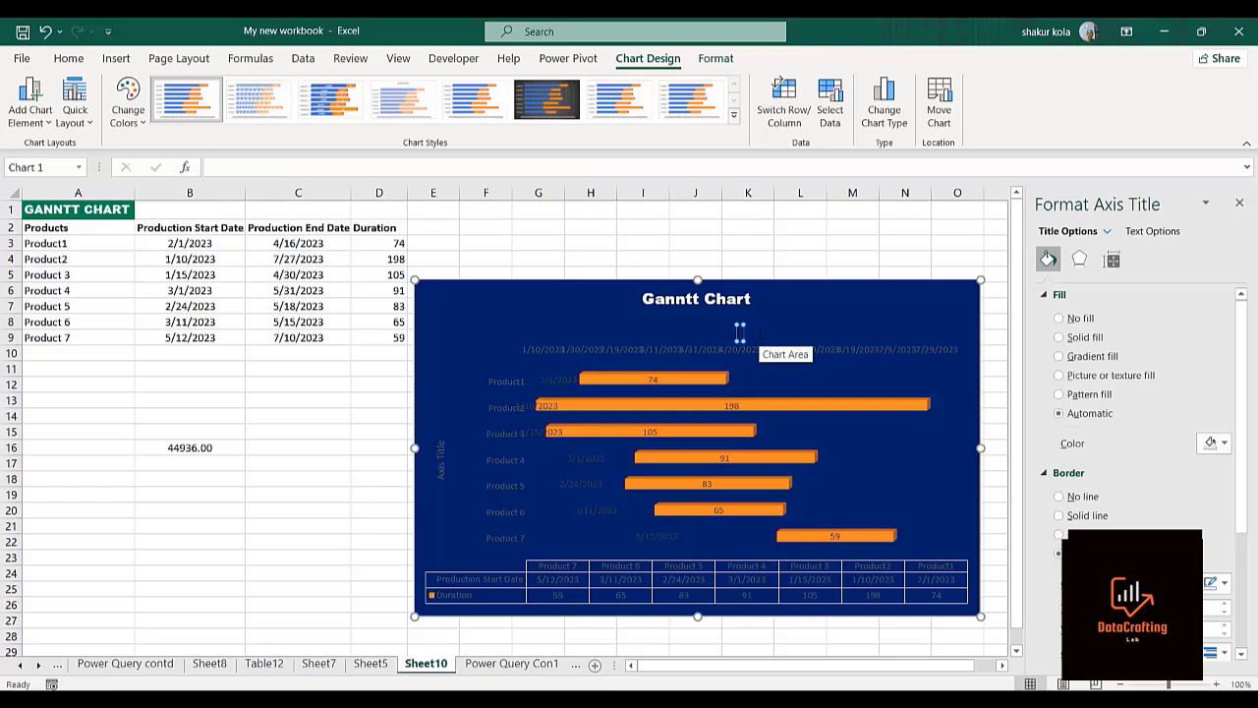
{"action": "type", "text": "Production"}
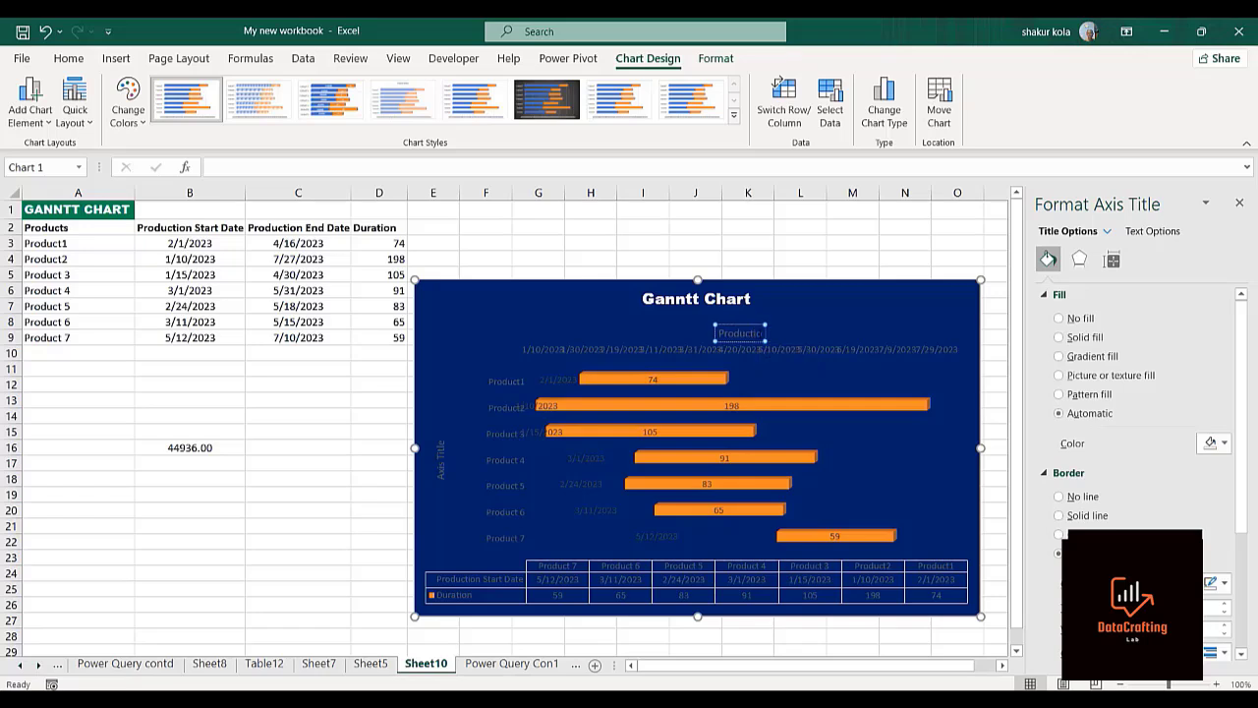
{"action": "type", "text": " D"}
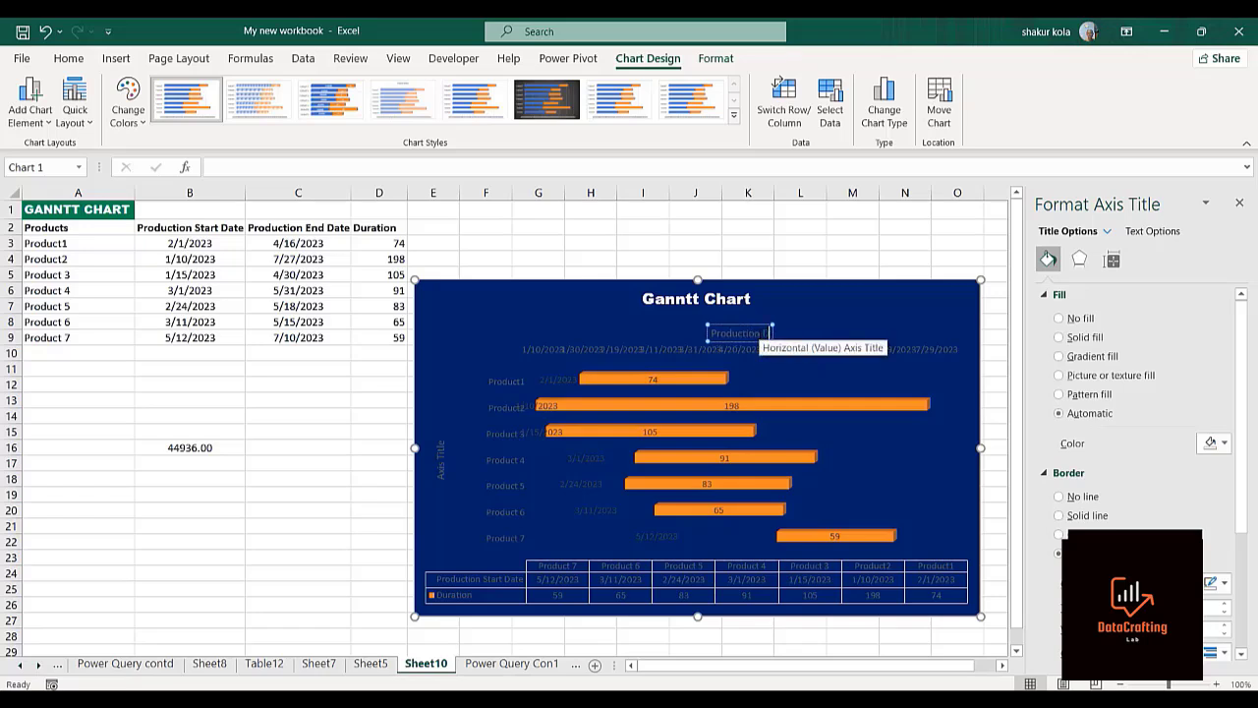
{"action": "type", "text": "uration"}
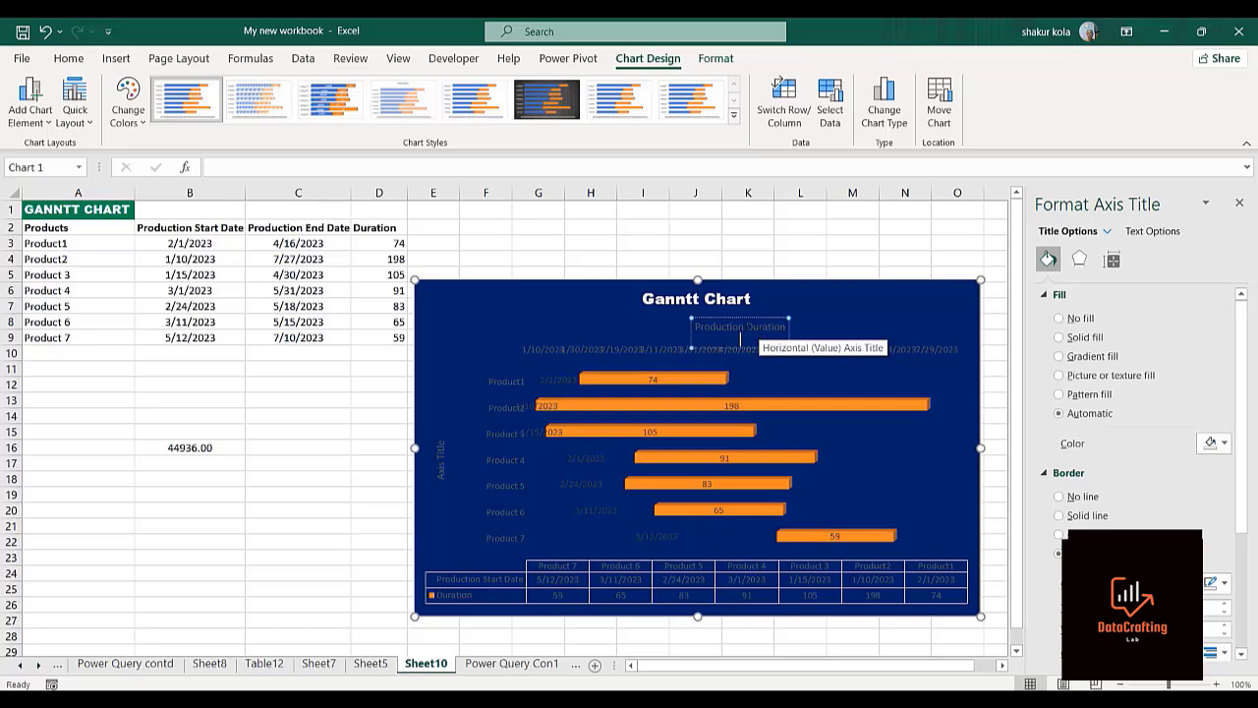
{"action": "left_click", "coordinate": [884, 329]}
- Make the Production Duration axis title bold and set its font to Arial Black
{"action": "left_click", "coordinate": [743, 334]}
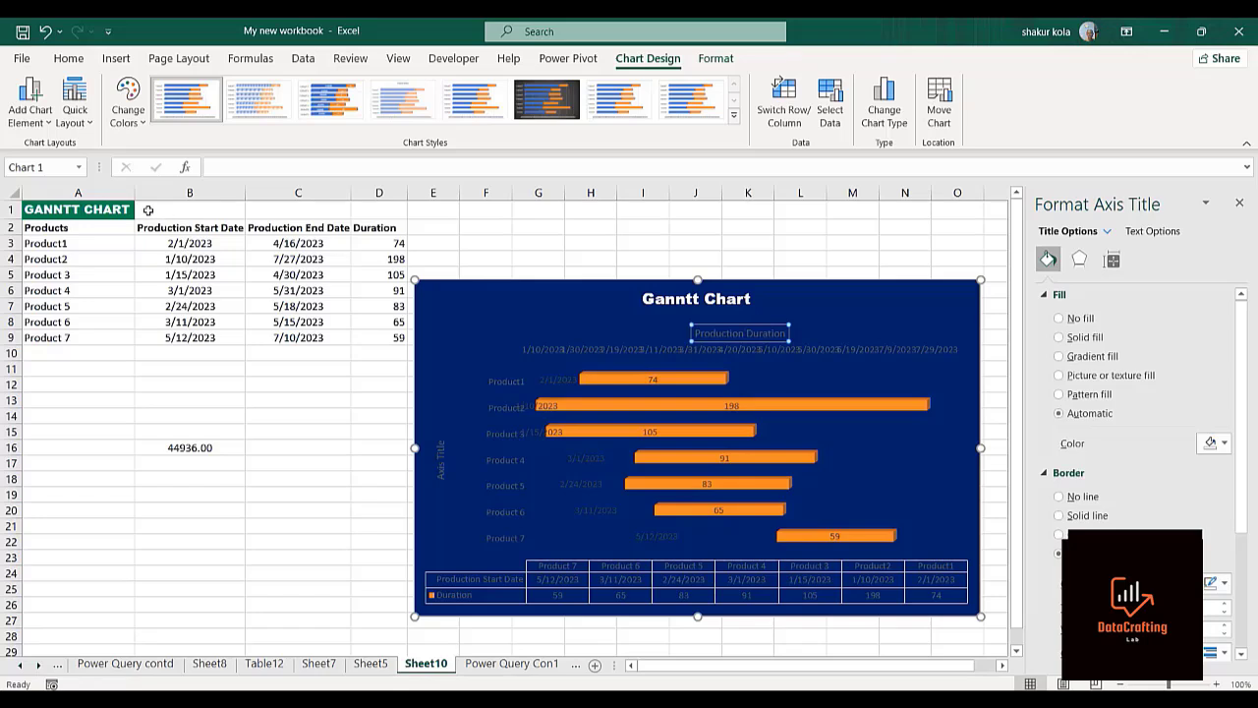
{"action": "left_click", "coordinate": [68, 58]}
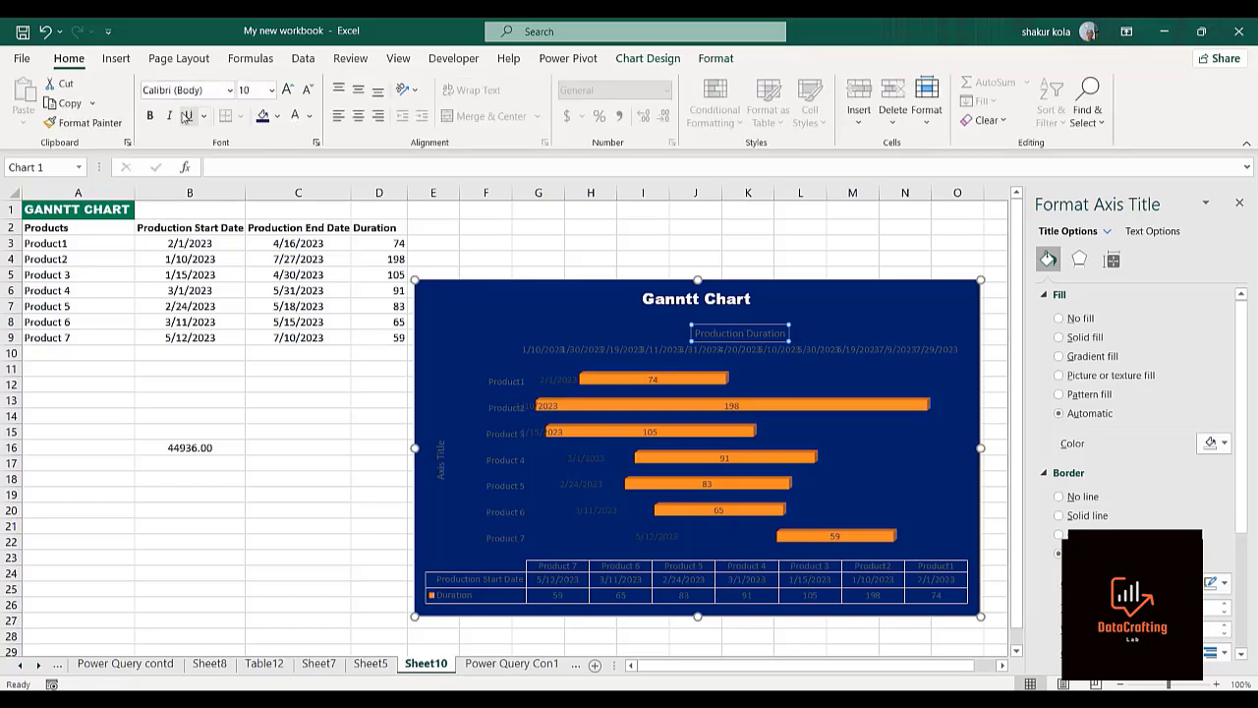
{"action": "left_click", "coordinate": [149, 115]}
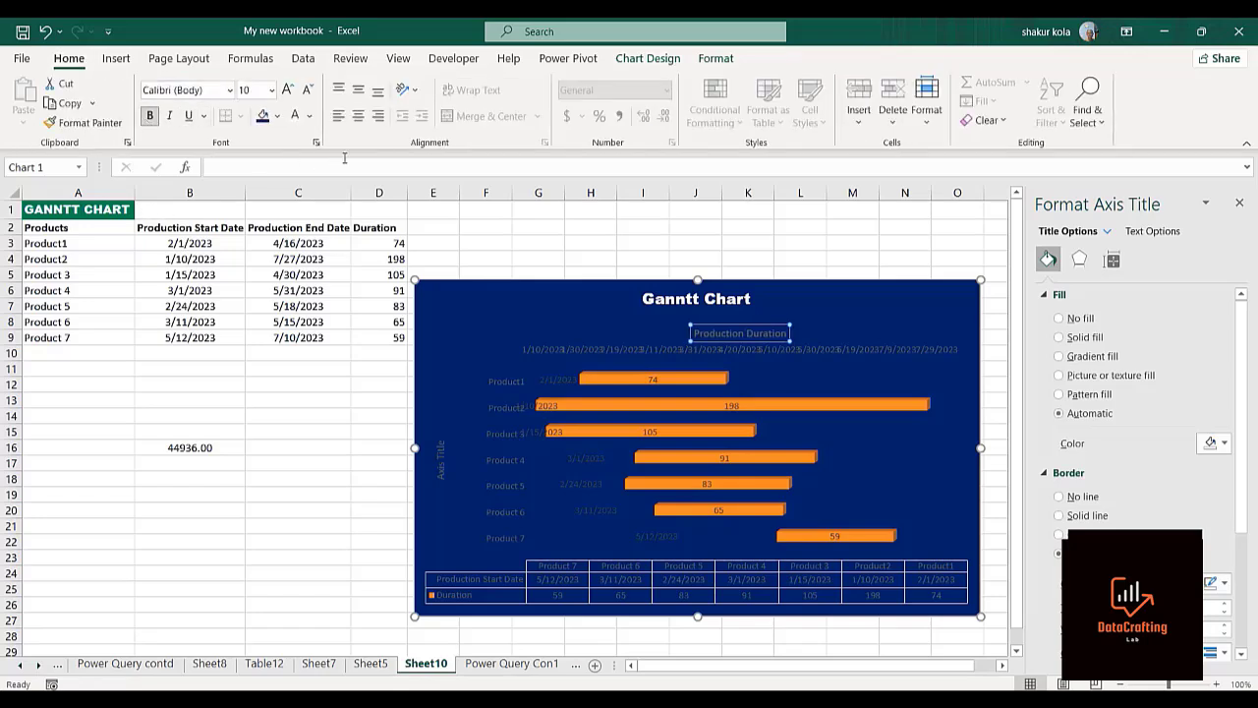
{"action": "left_click", "coordinate": [230, 89]}
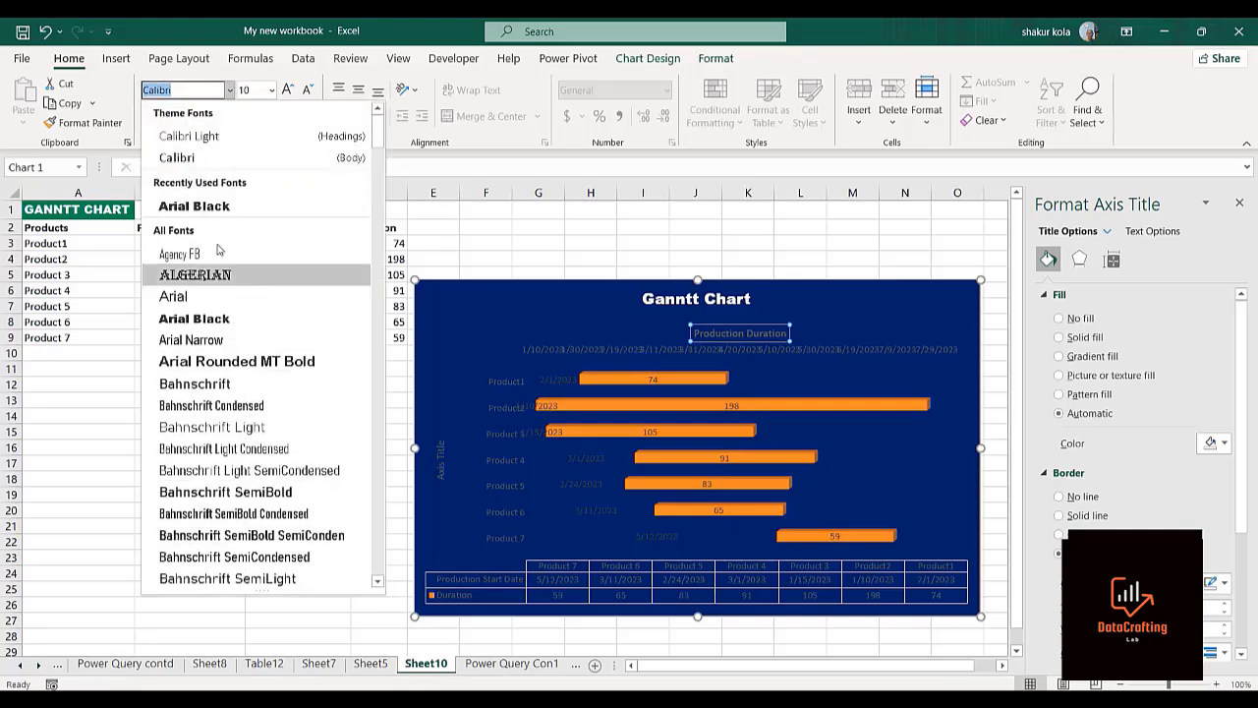
{"action": "left_click", "coordinate": [194, 206]}
{"action": "left_click", "coordinate": [190, 210]}
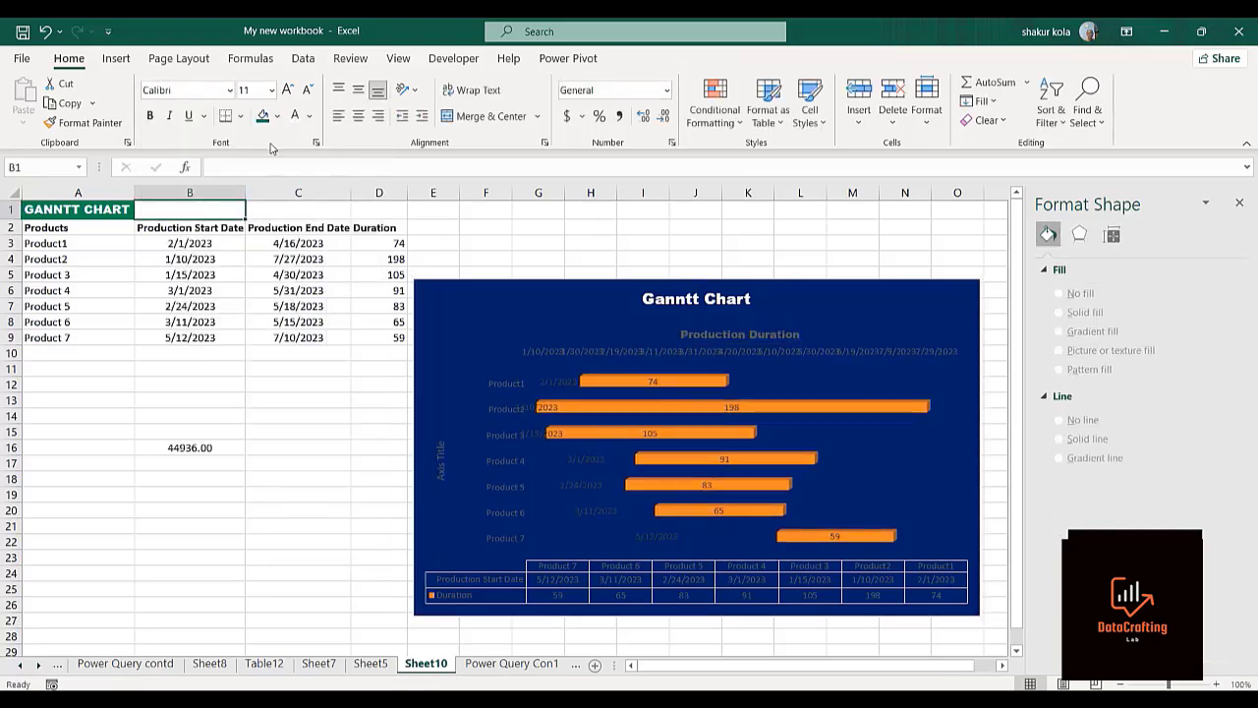
- Fill the Production Duration axis title with the standard Dark Blue color and make its text white
{"action": "left_click", "coordinate": [708, 332]}
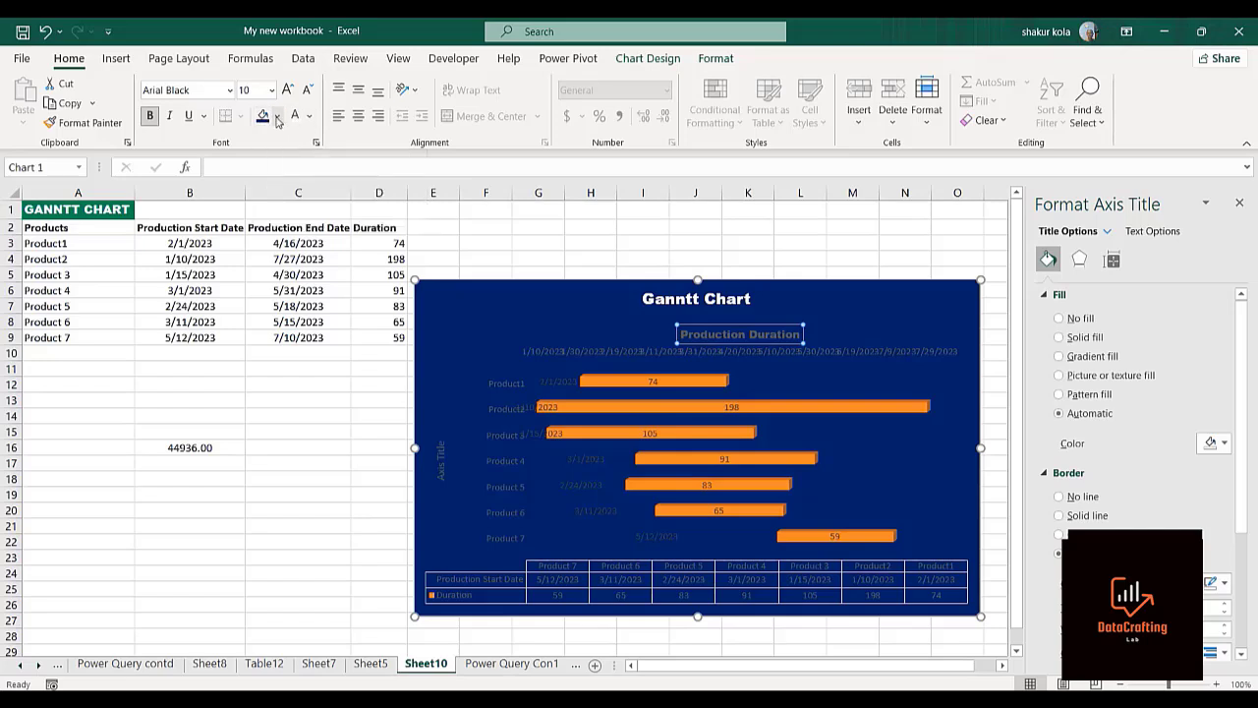
{"action": "left_click", "coordinate": [277, 117]}
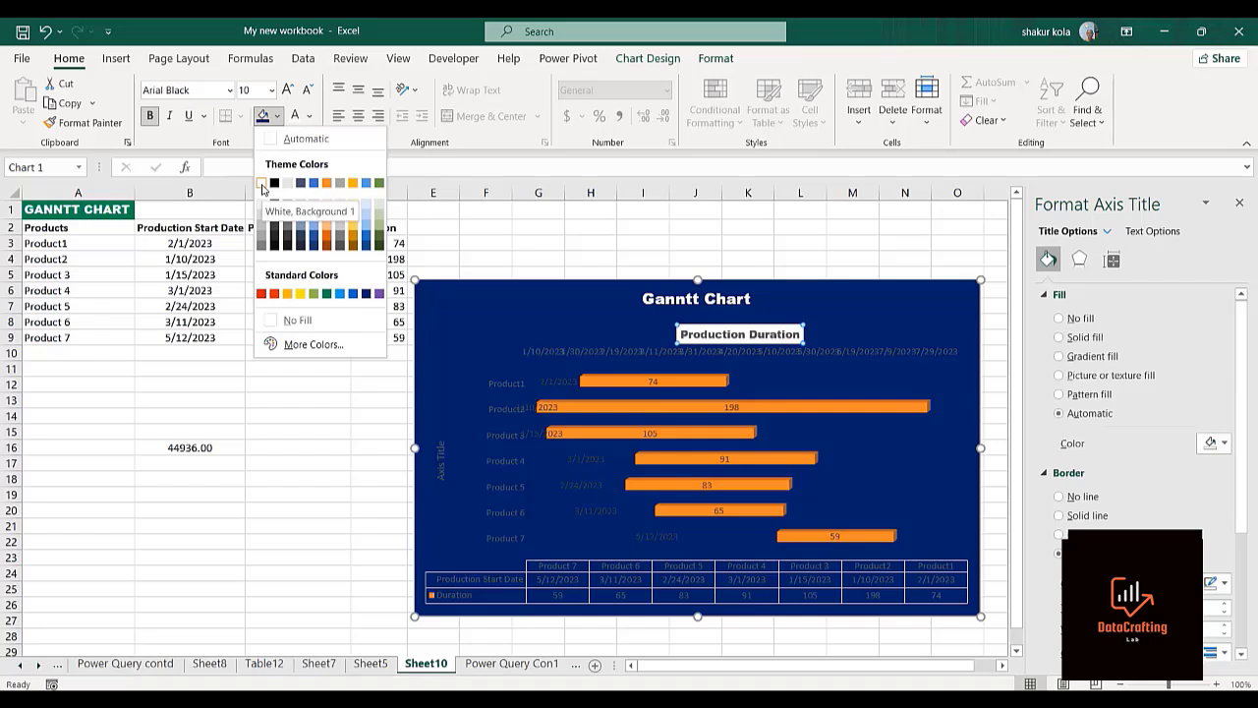
{"action": "left_click", "coordinate": [366, 293]}
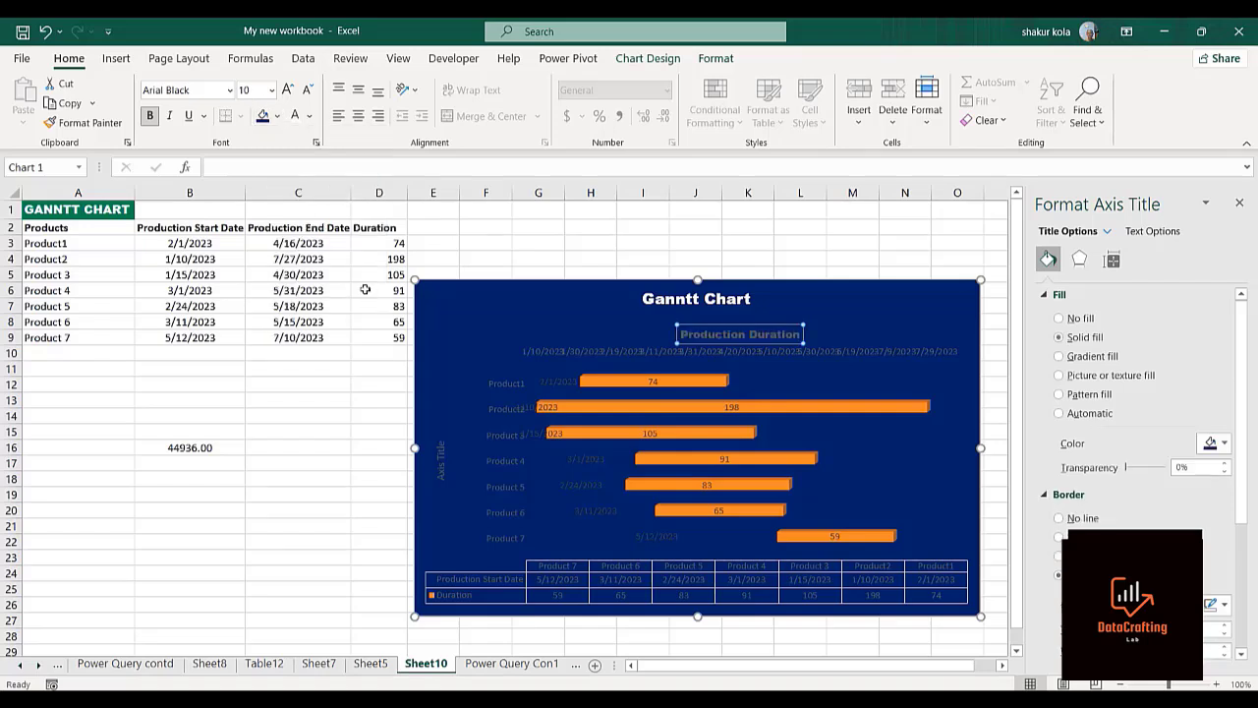
{"action": "left_click", "coordinate": [293, 115]}
{"action": "left_click", "coordinate": [263, 433]}
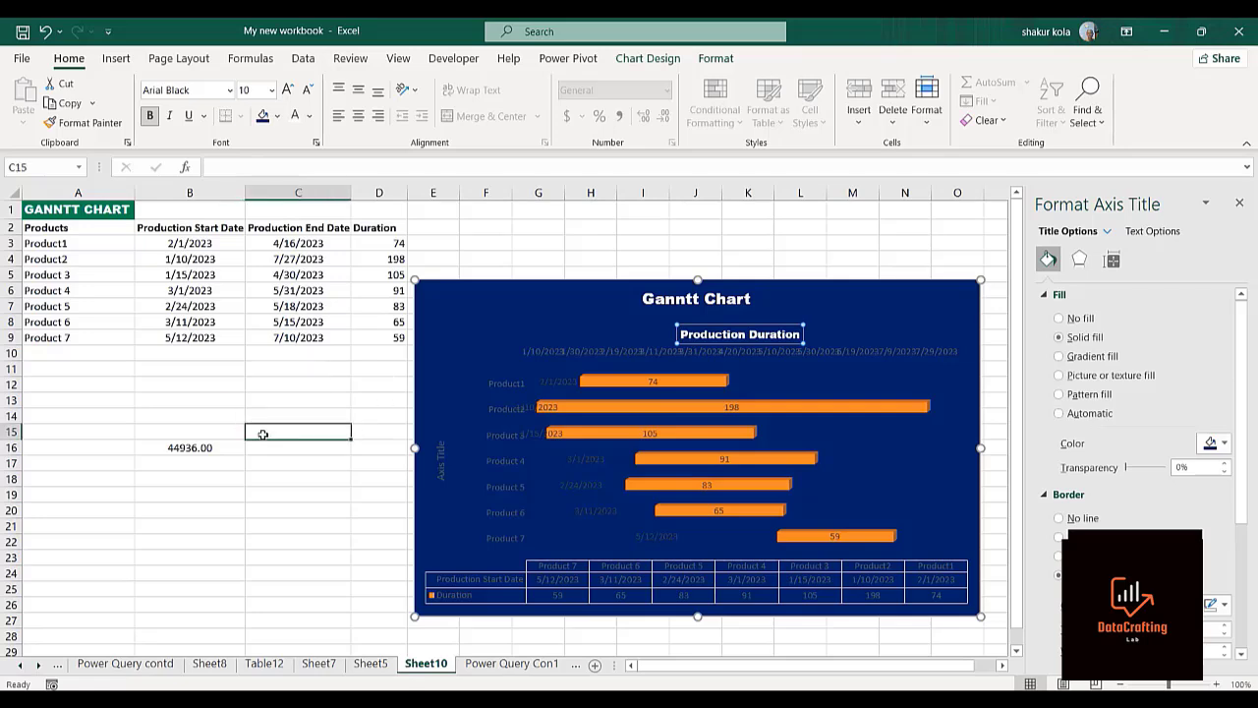
- Move the Production Duration axis title to the left so it sits roughly centered beneath the chart title
{"action": "left_click", "coordinate": [694, 338]}
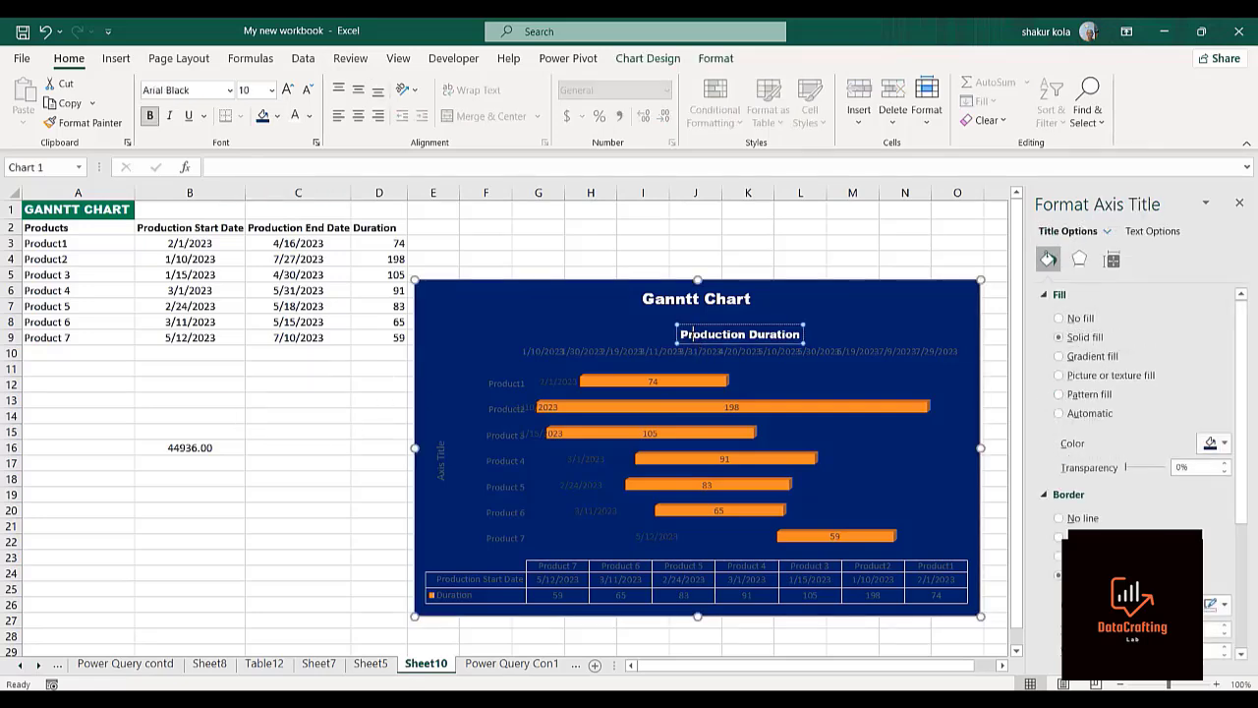
{"action": "left_click_drag", "start_coordinate": [685, 334], "coordinate": [674, 334]}
{"action": "left_click_drag", "start_coordinate": [777, 334], "coordinate": [646, 333]}
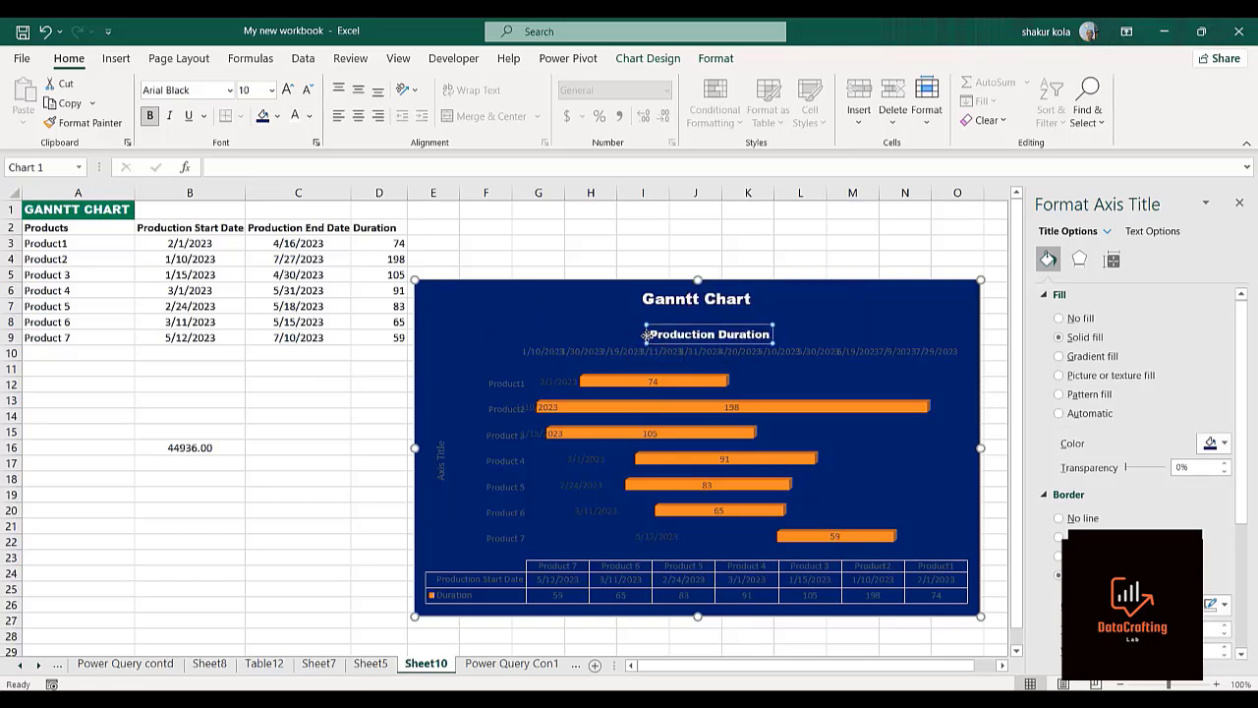
{"action": "left_click_drag", "start_coordinate": [750, 335], "coordinate": [624, 336]}
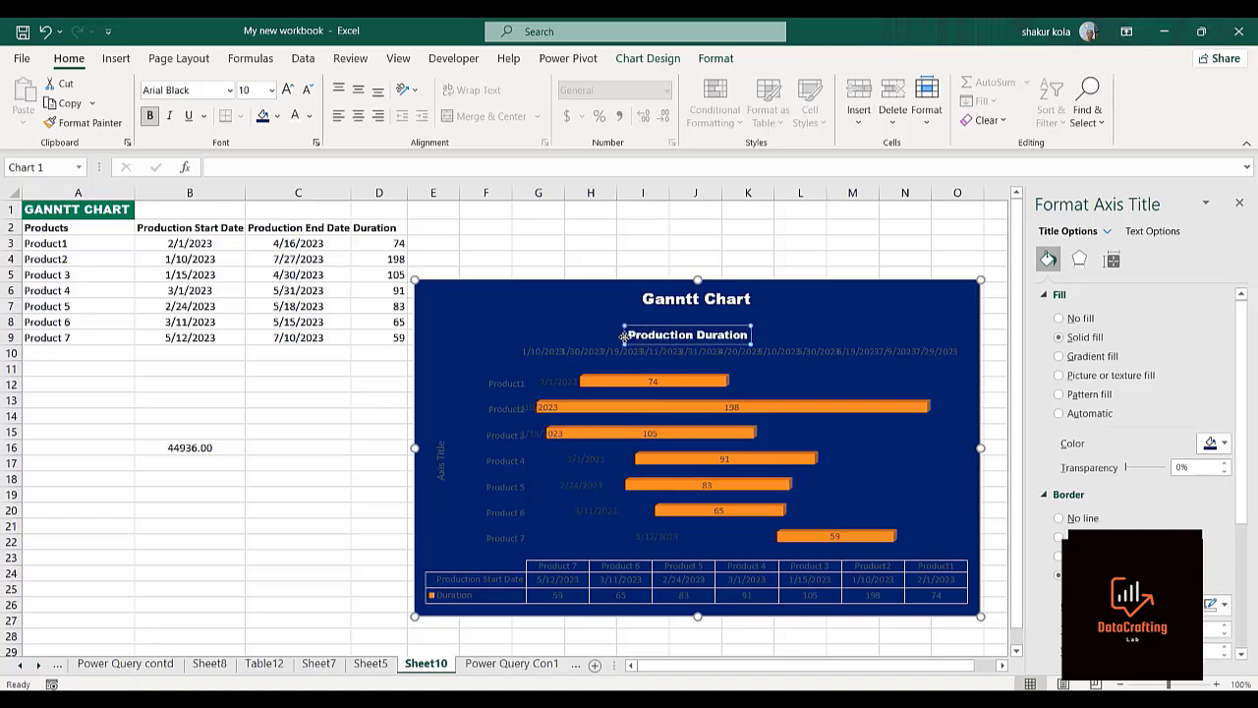
- Set the font of the product labels on the vertical category axis to Arial Black and fill them with white
{"action": "left_click", "coordinate": [541, 349]}
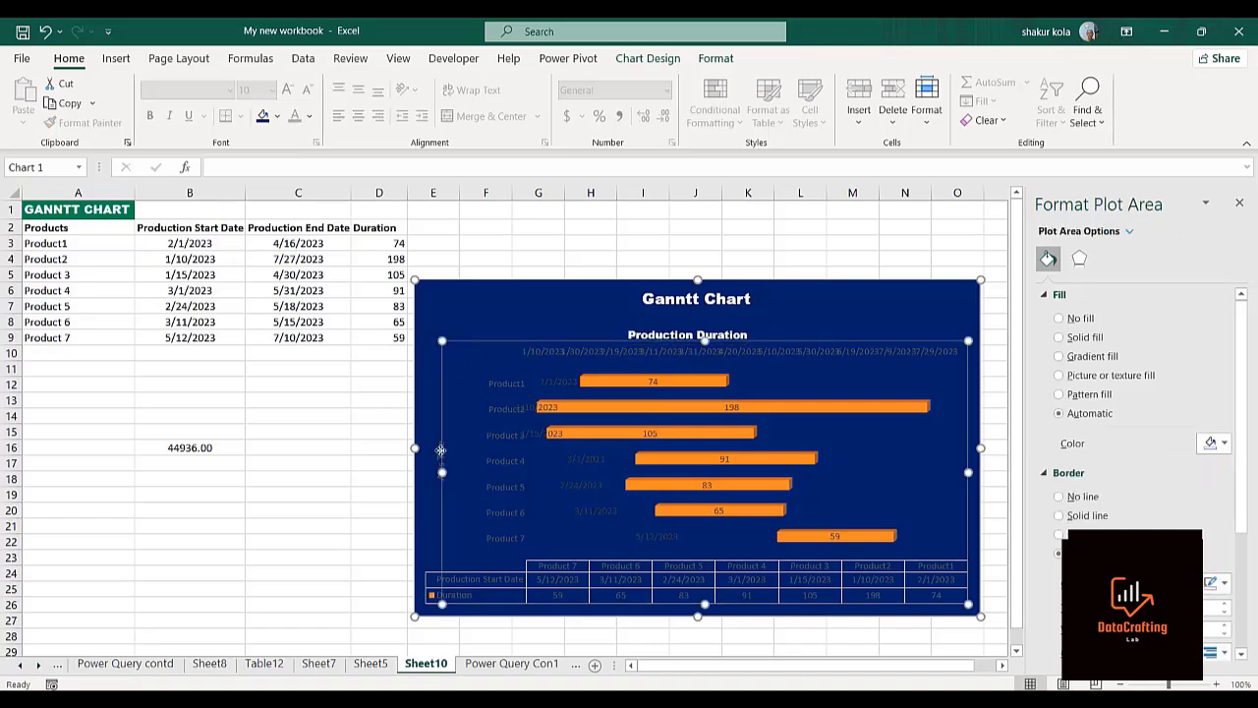
{"action": "left_click", "coordinate": [491, 472]}
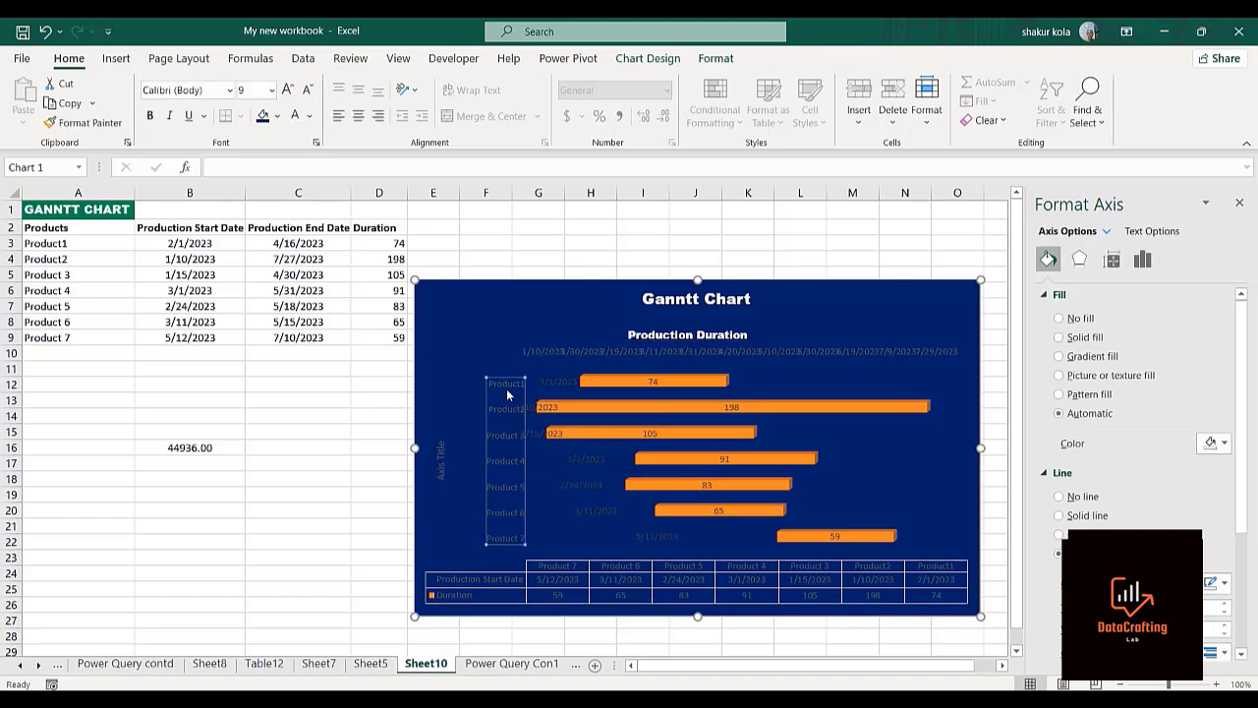
{"action": "left_click", "coordinate": [440, 460]}
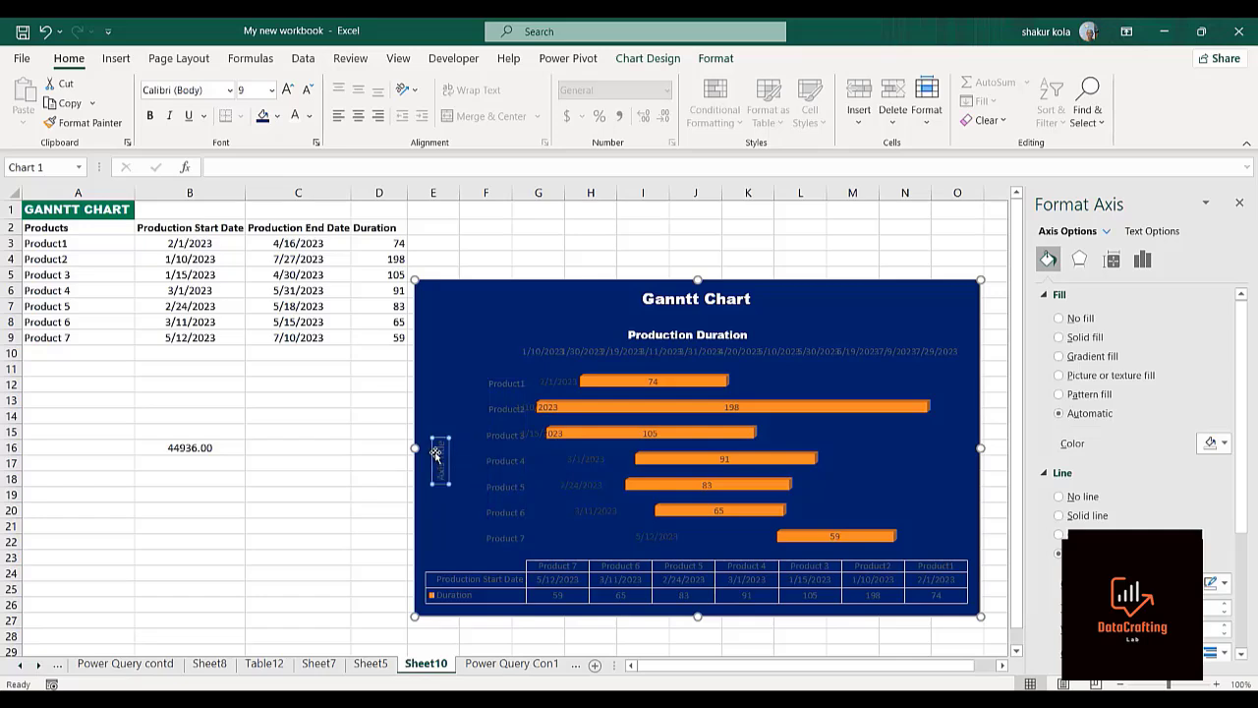
{"action": "left_click", "coordinate": [494, 407]}
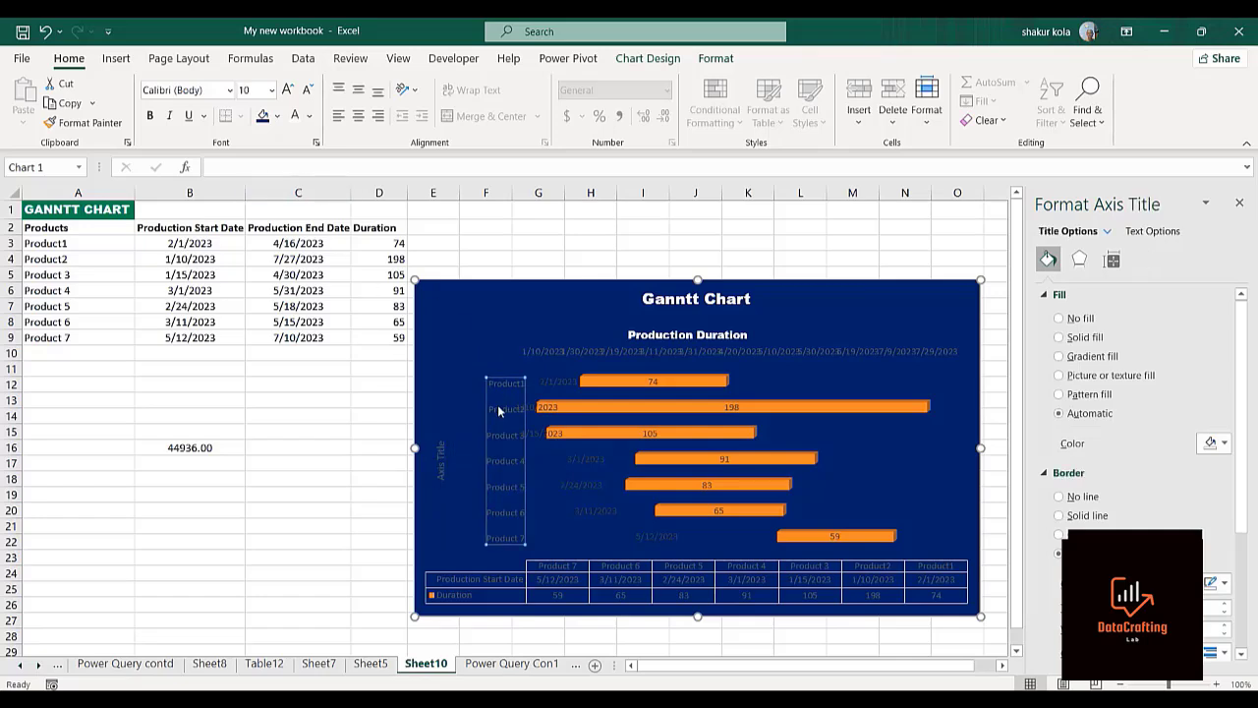
{"action": "left_click", "coordinate": [230, 89]}
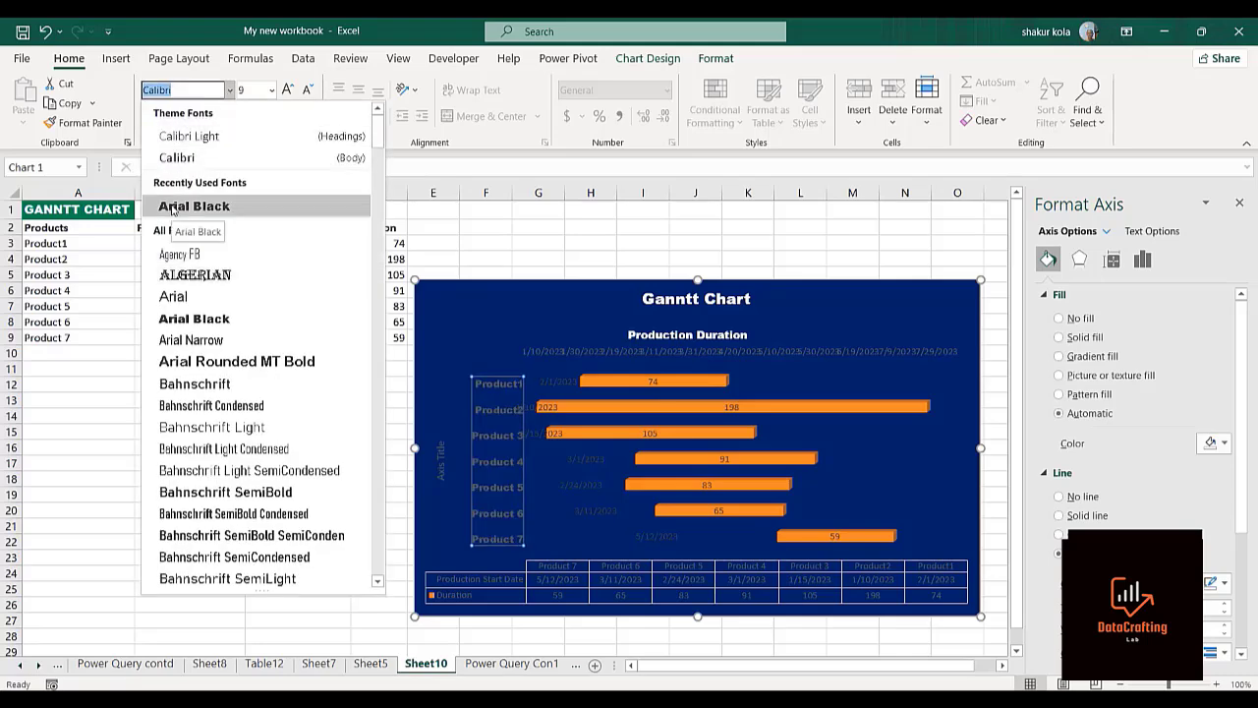
{"action": "left_click", "coordinate": [173, 208]}
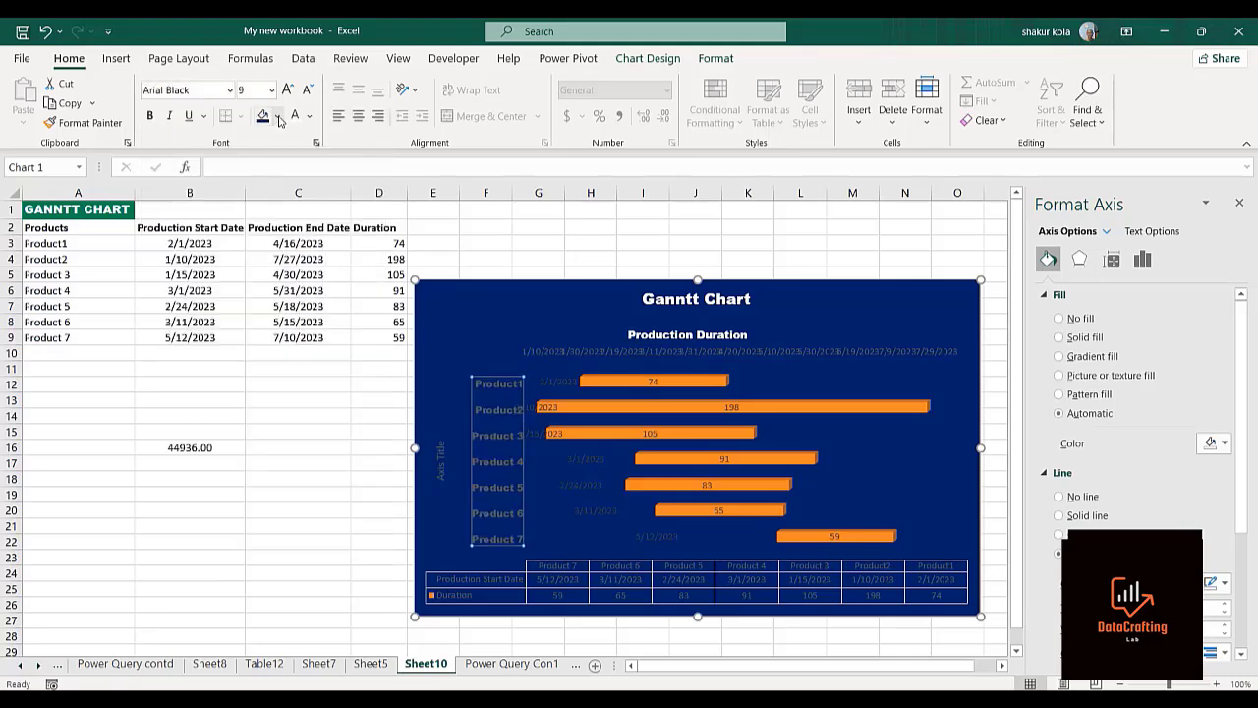
{"action": "left_click", "coordinate": [279, 116]}
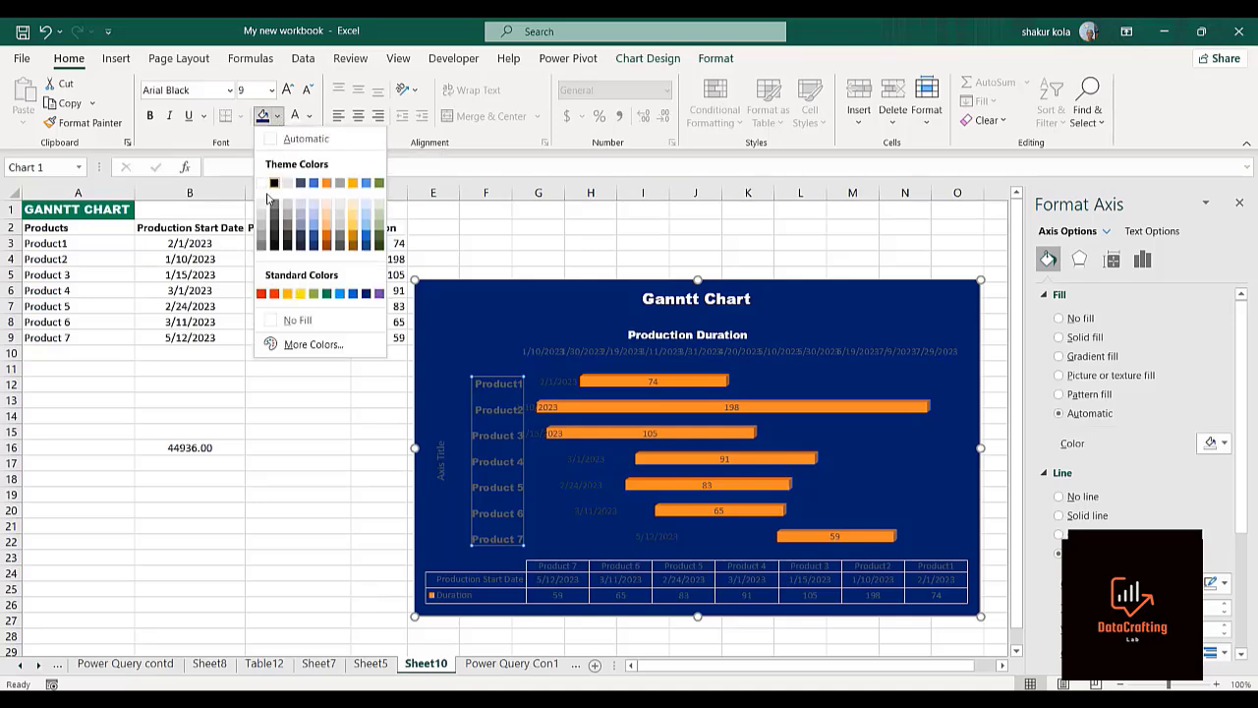
{"action": "left_click", "coordinate": [267, 183]}
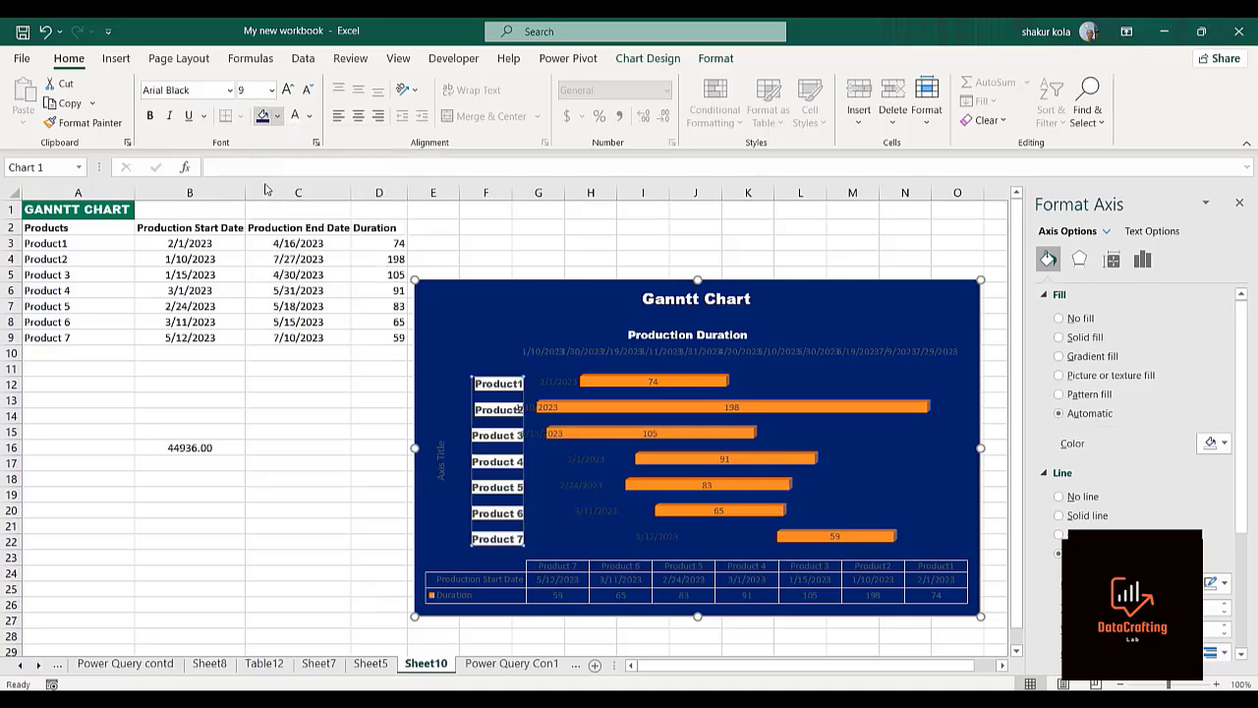
- Fill worksheet cell C15 with the standard Dark Blue color
{"action": "left_click", "coordinate": [295, 435]}
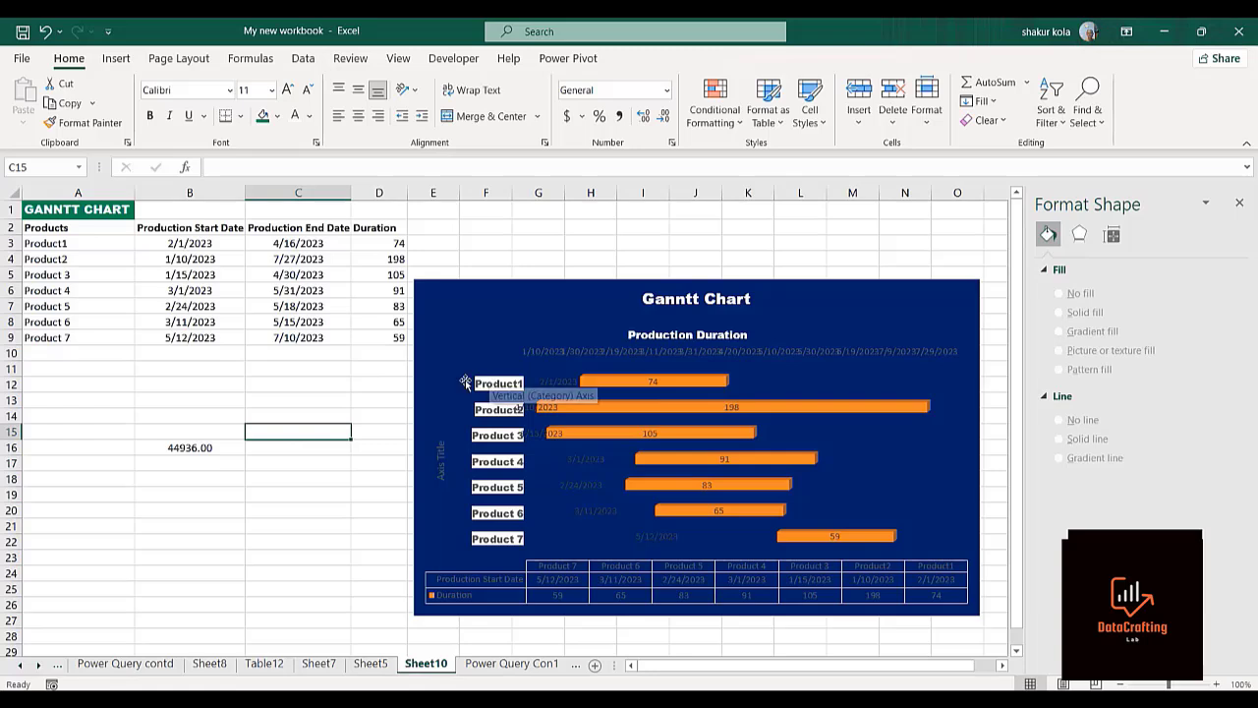
{"action": "left_click", "coordinate": [276, 118]}
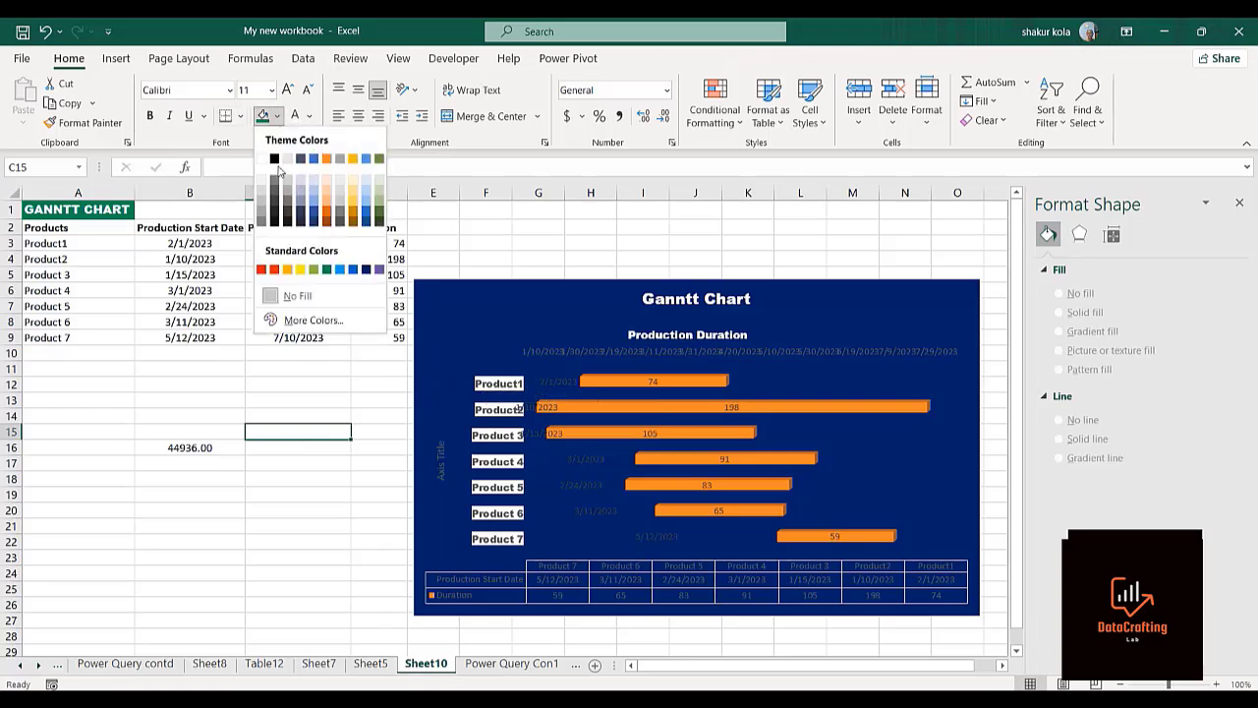
{"action": "left_click", "coordinate": [365, 270]}
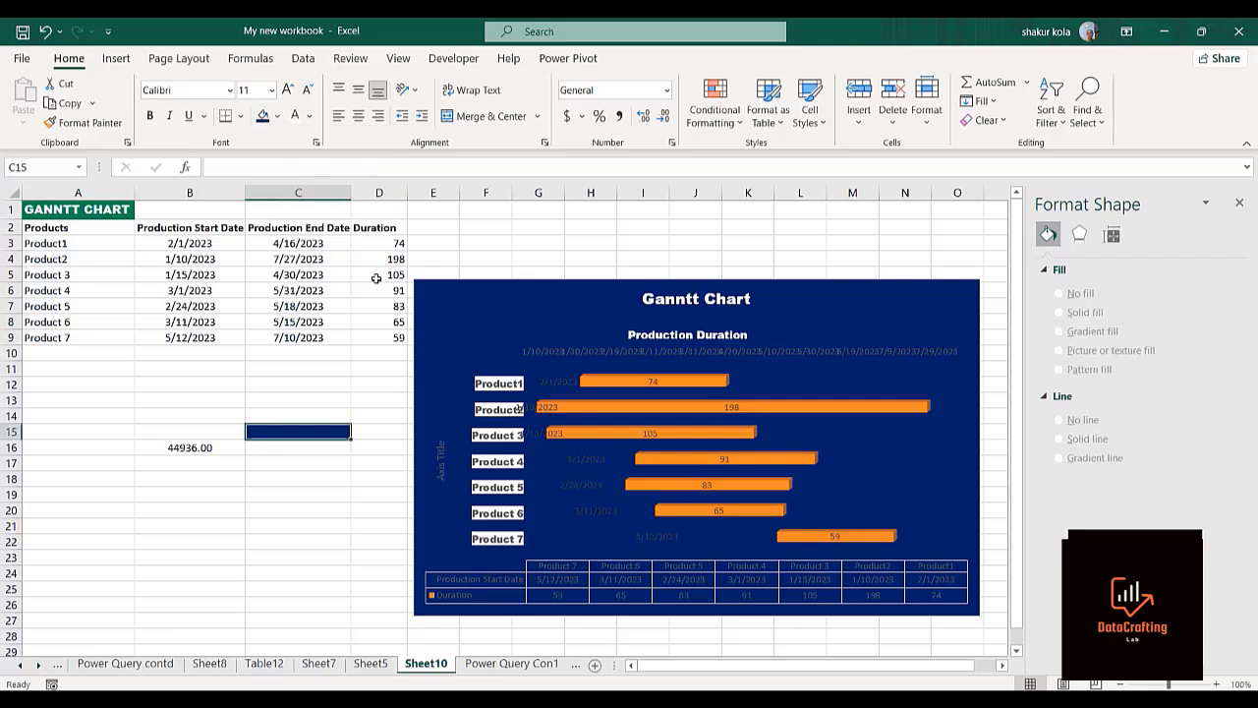
- Fill the product labels on the vertical category axis with the standard Dark Blue color and make their text white
{"action": "left_click", "coordinate": [489, 394]}
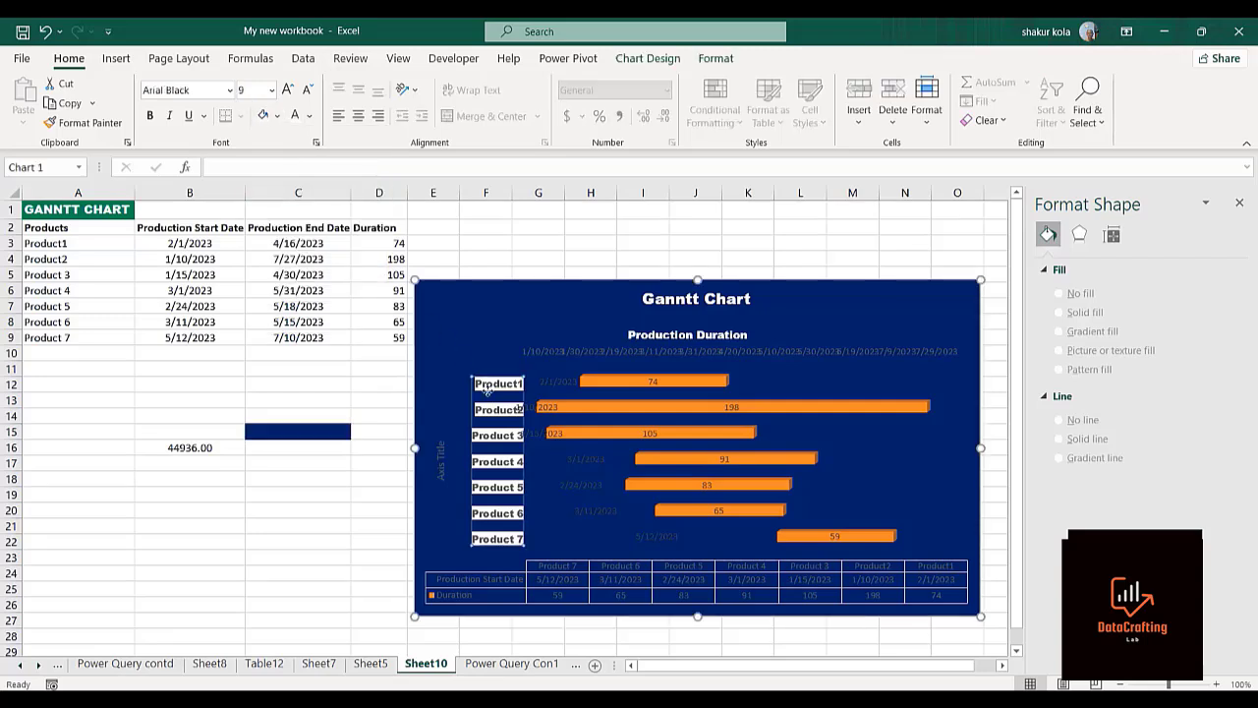
{"action": "left_click", "coordinate": [276, 117]}
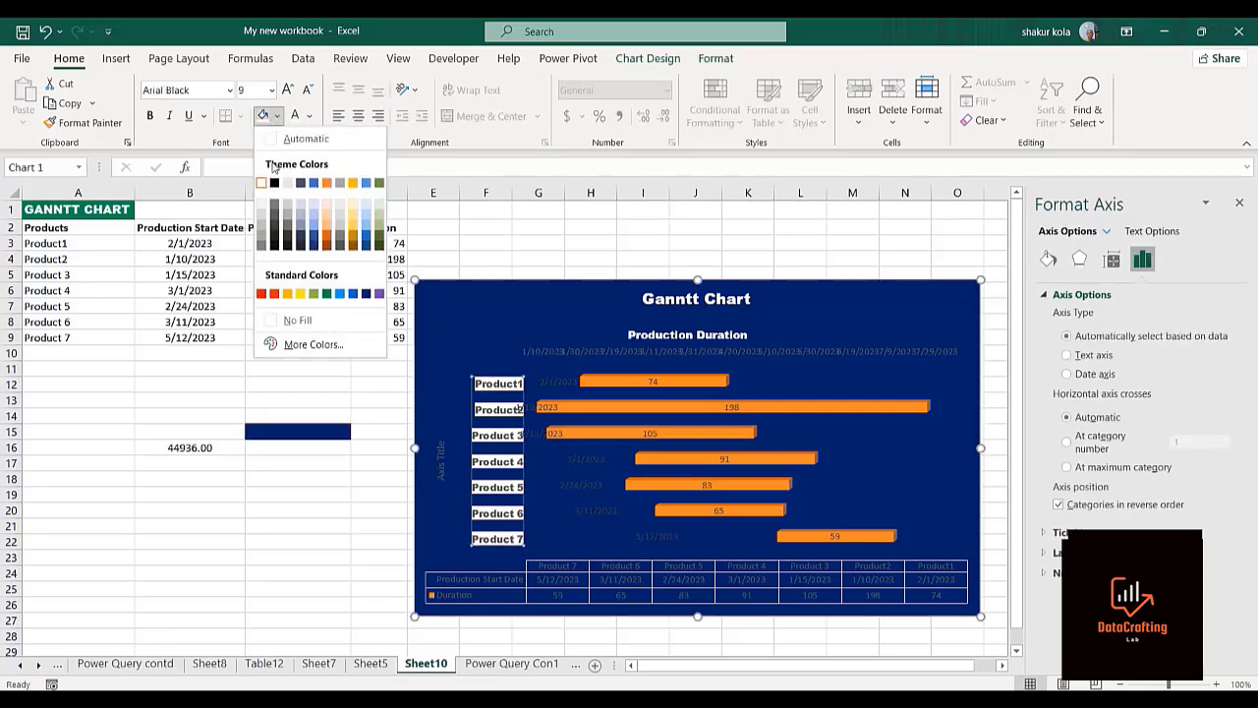
{"action": "left_click", "coordinate": [365, 293]}
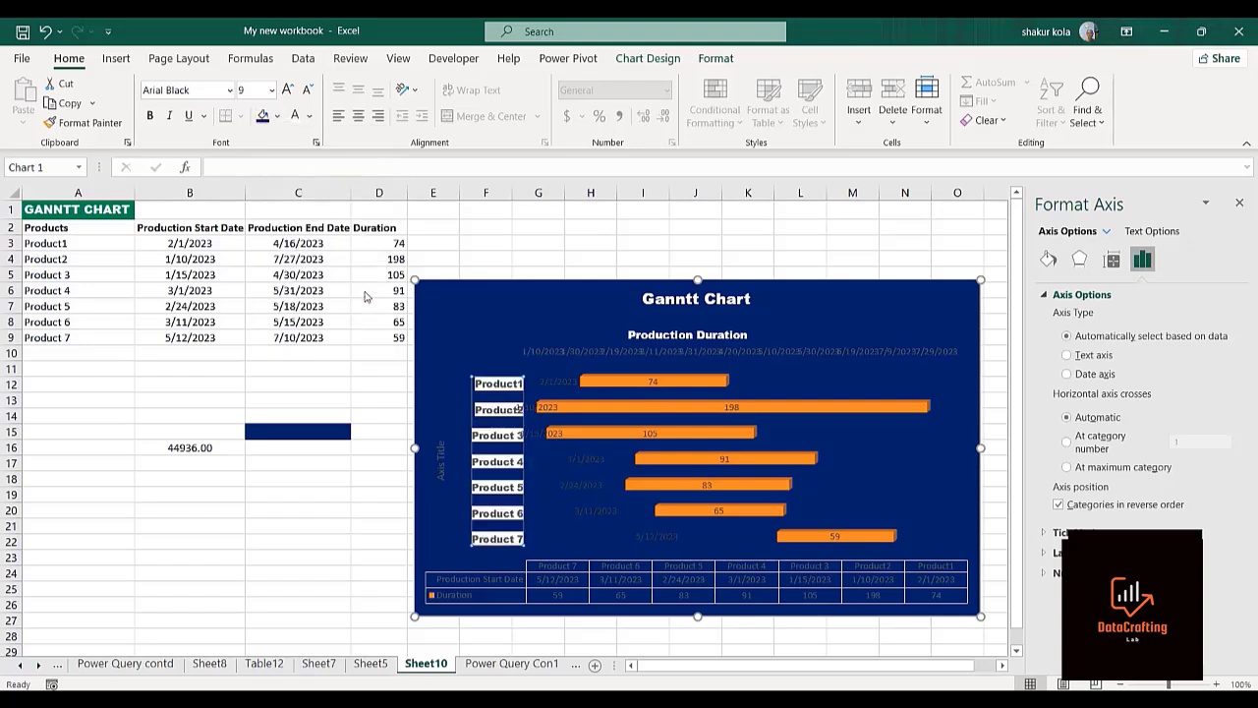
{"action": "left_click", "coordinate": [295, 115]}
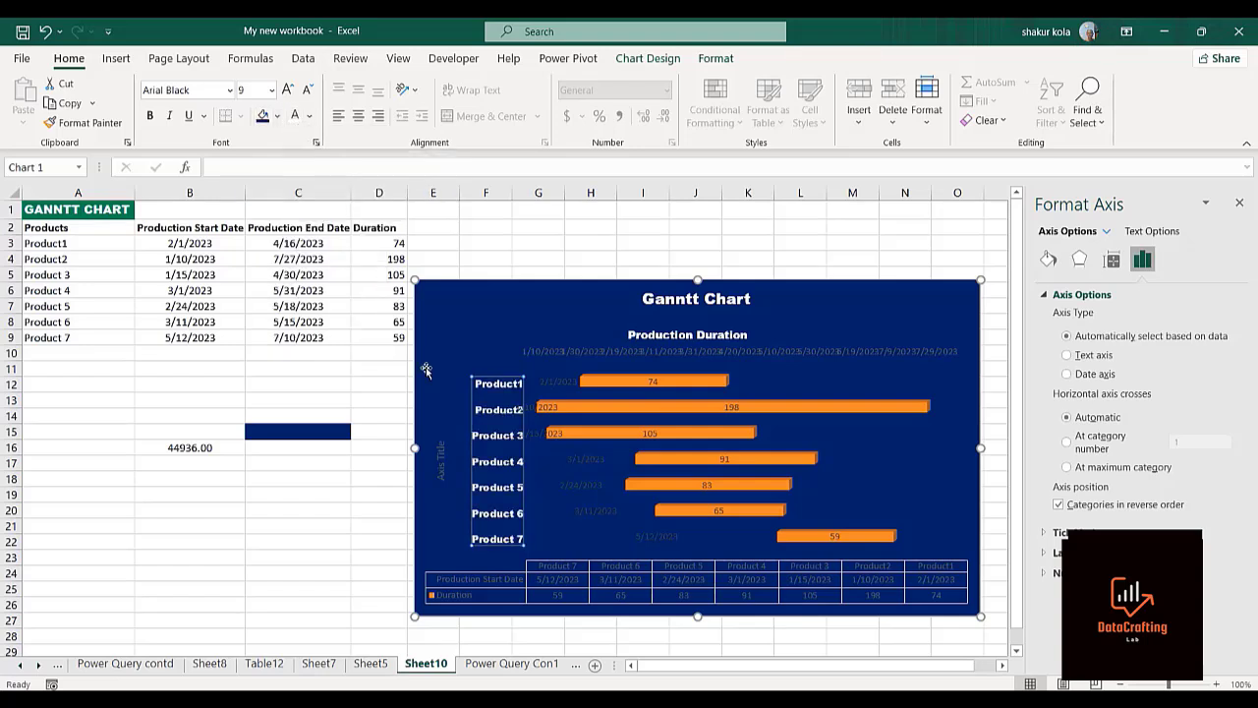
{"action": "left_click", "coordinate": [309, 546]}
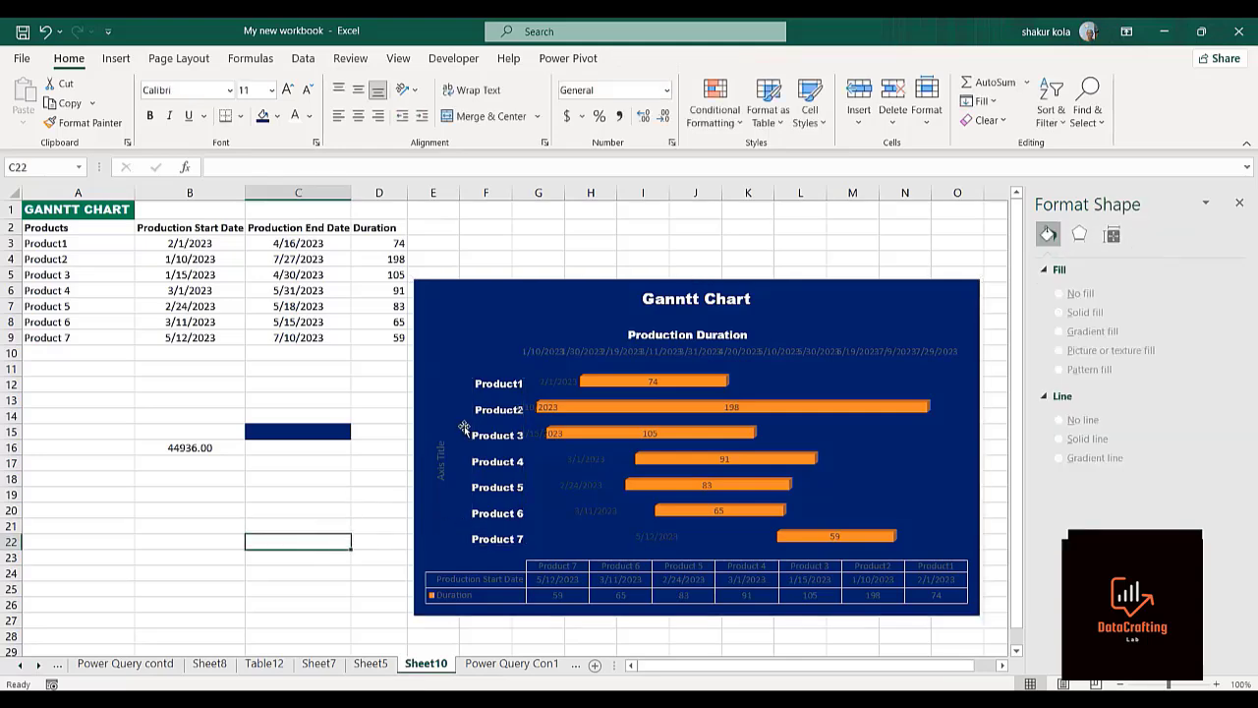
- Select the data table beneath the chart and close the formatting pane
{"action": "left_click", "coordinate": [492, 421]}
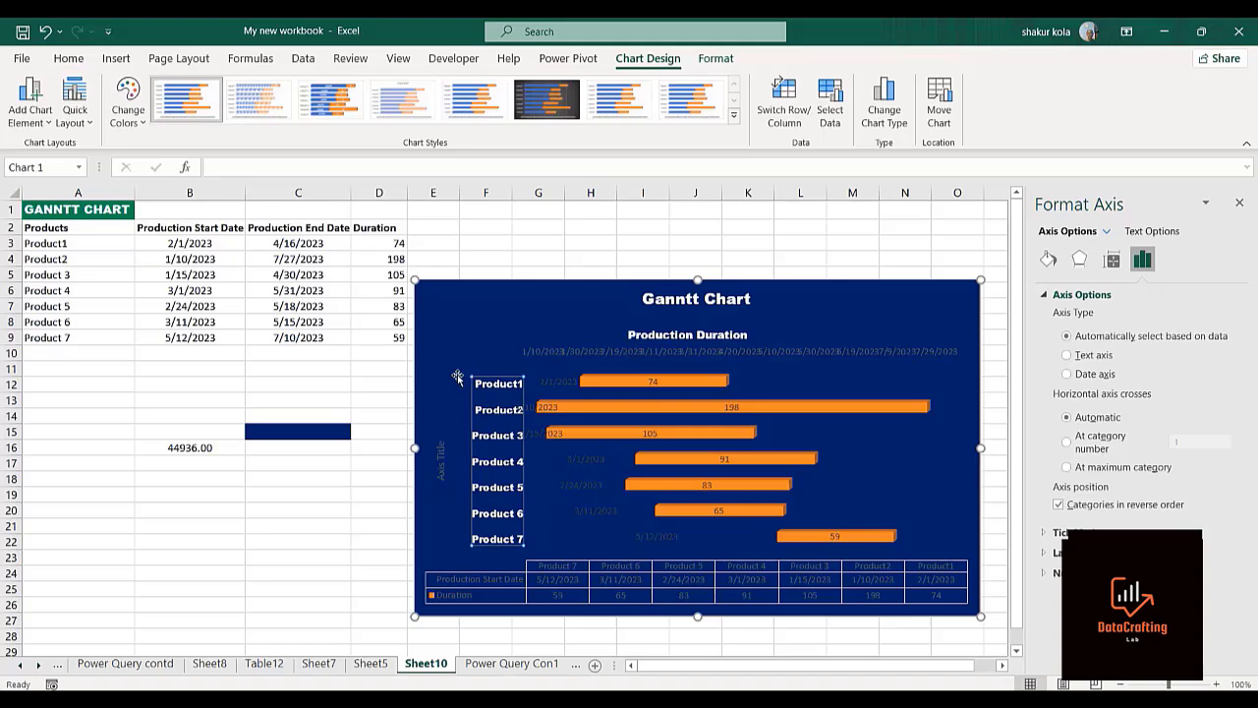
{"action": "left_click", "coordinate": [363, 540]}
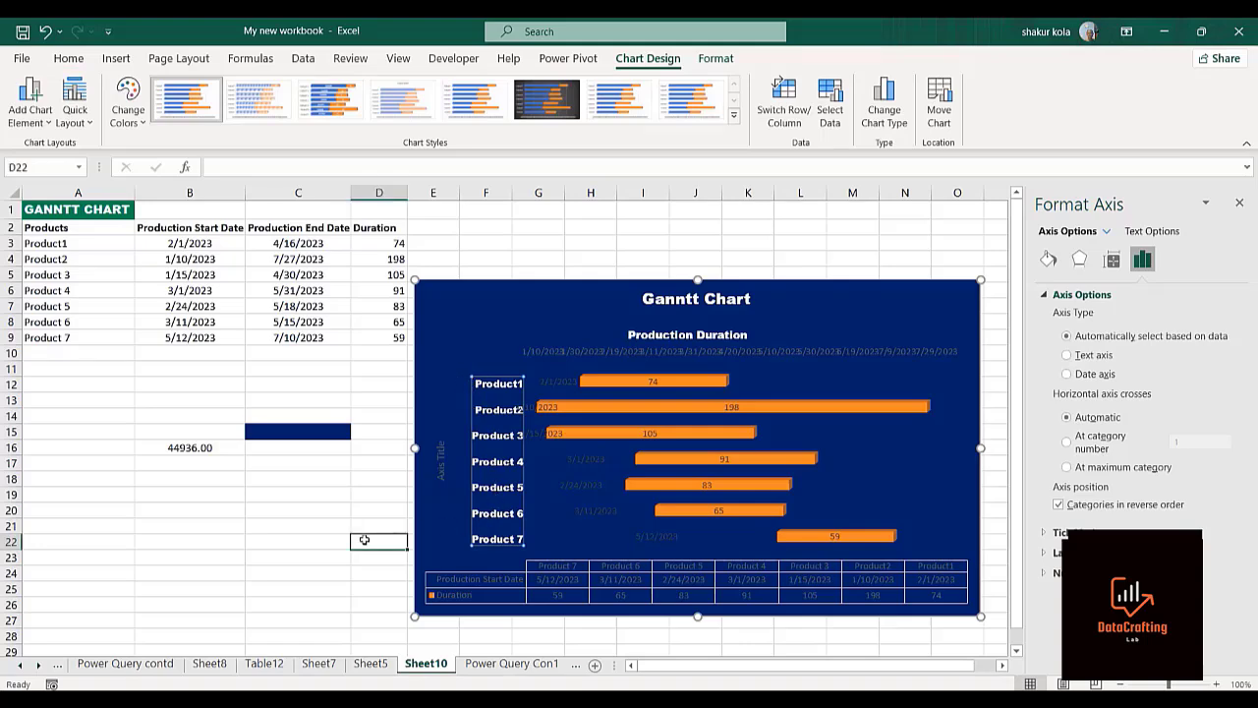
{"action": "left_click", "coordinate": [604, 572]}
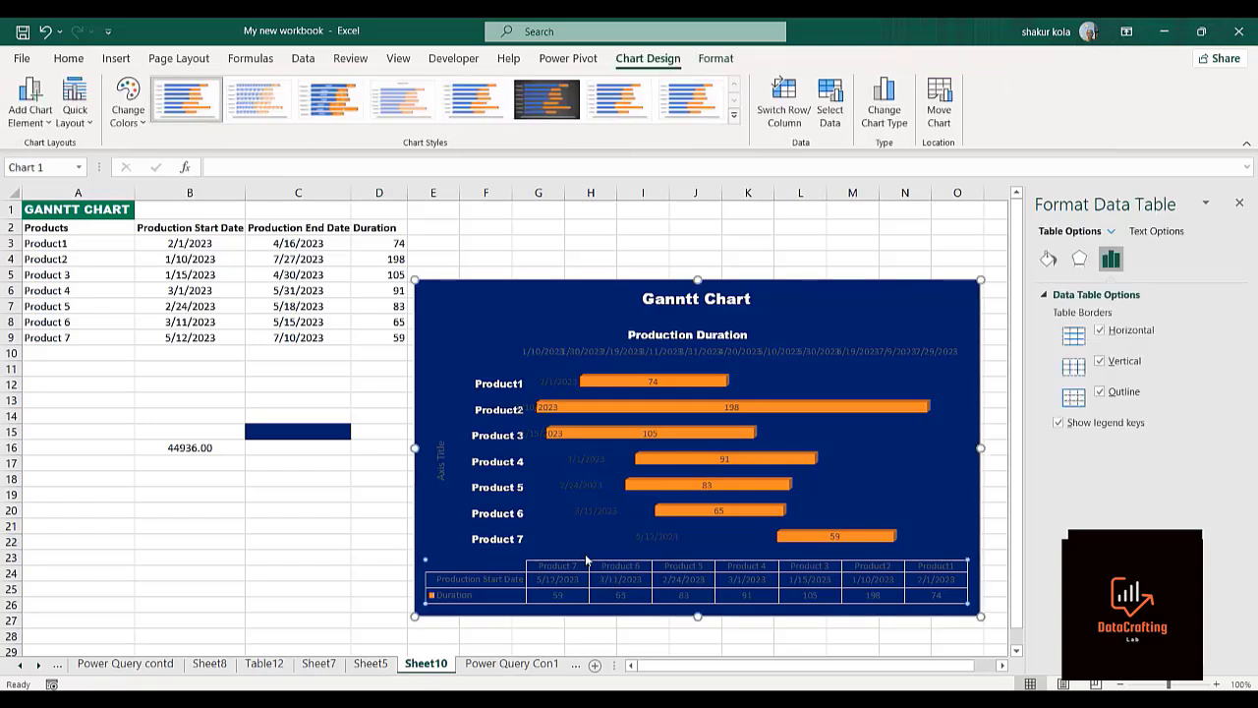
{"action": "left_click", "coordinate": [1238, 202]}
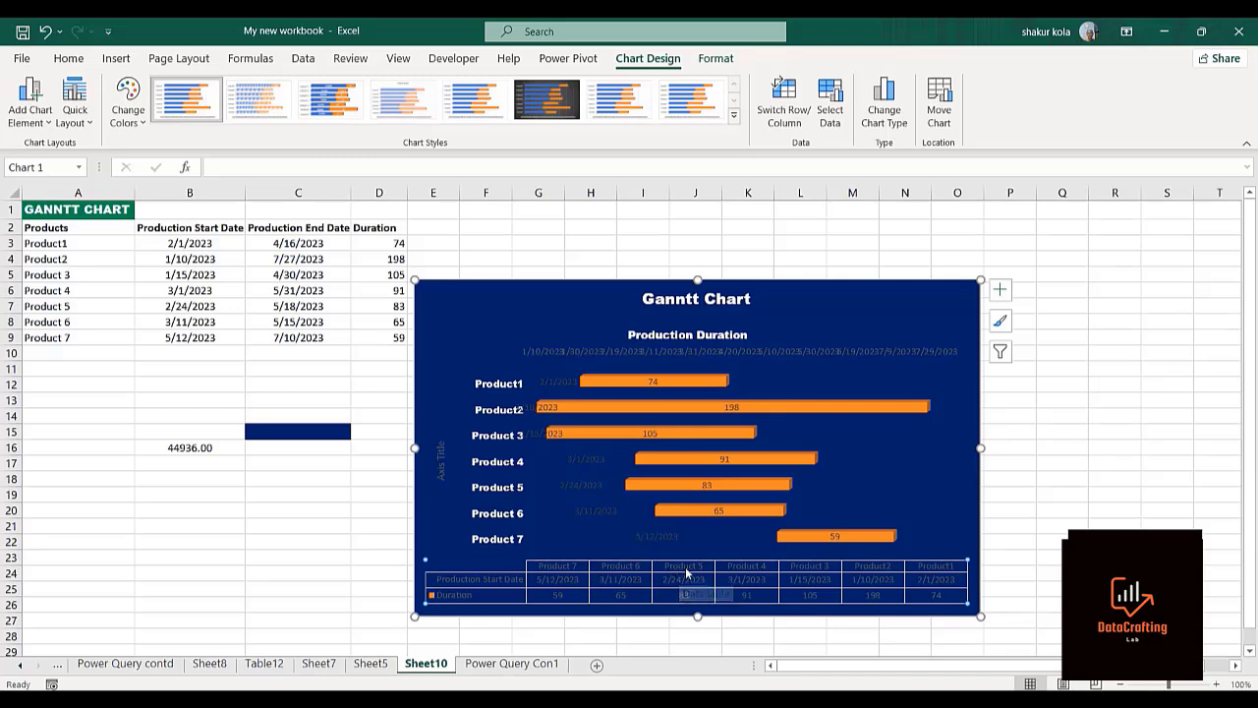
- Delete the production start date data labels from the chart
{"action": "left_click", "coordinate": [714, 461]}
{"action": "left_click", "coordinate": [578, 457]}
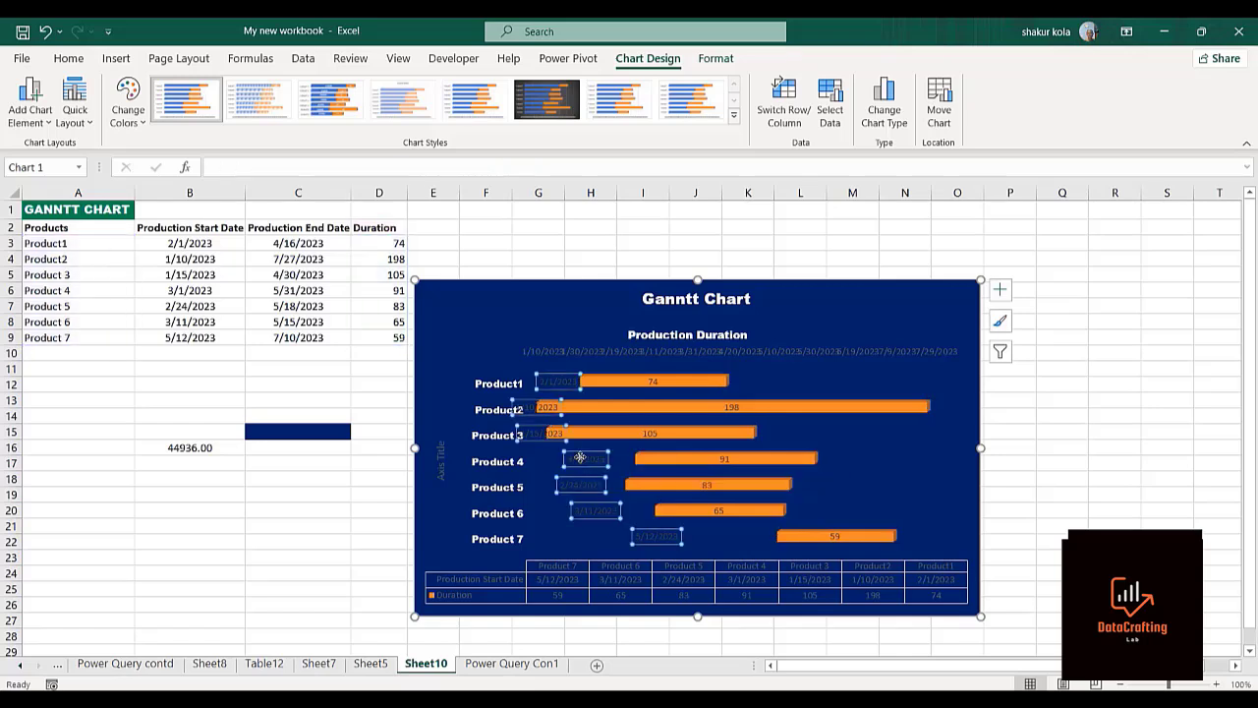
{"action": "right_click", "coordinate": [578, 458]}
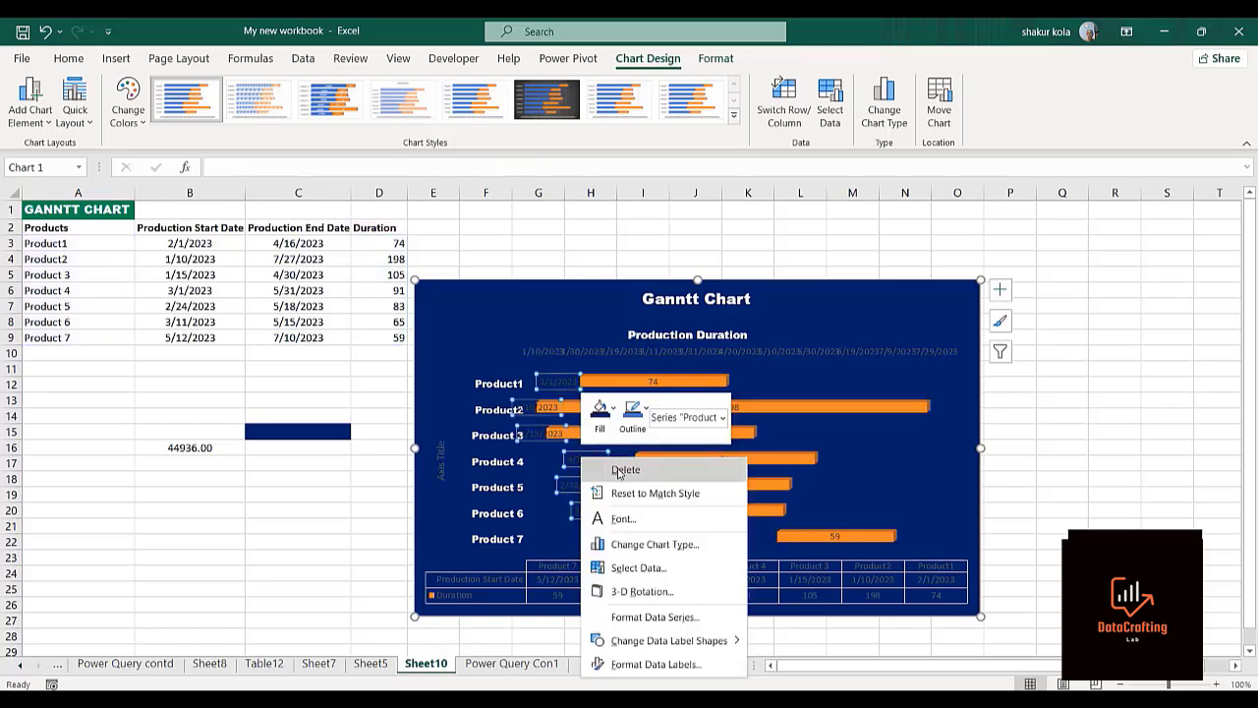
{"action": "left_click", "coordinate": [618, 474]}
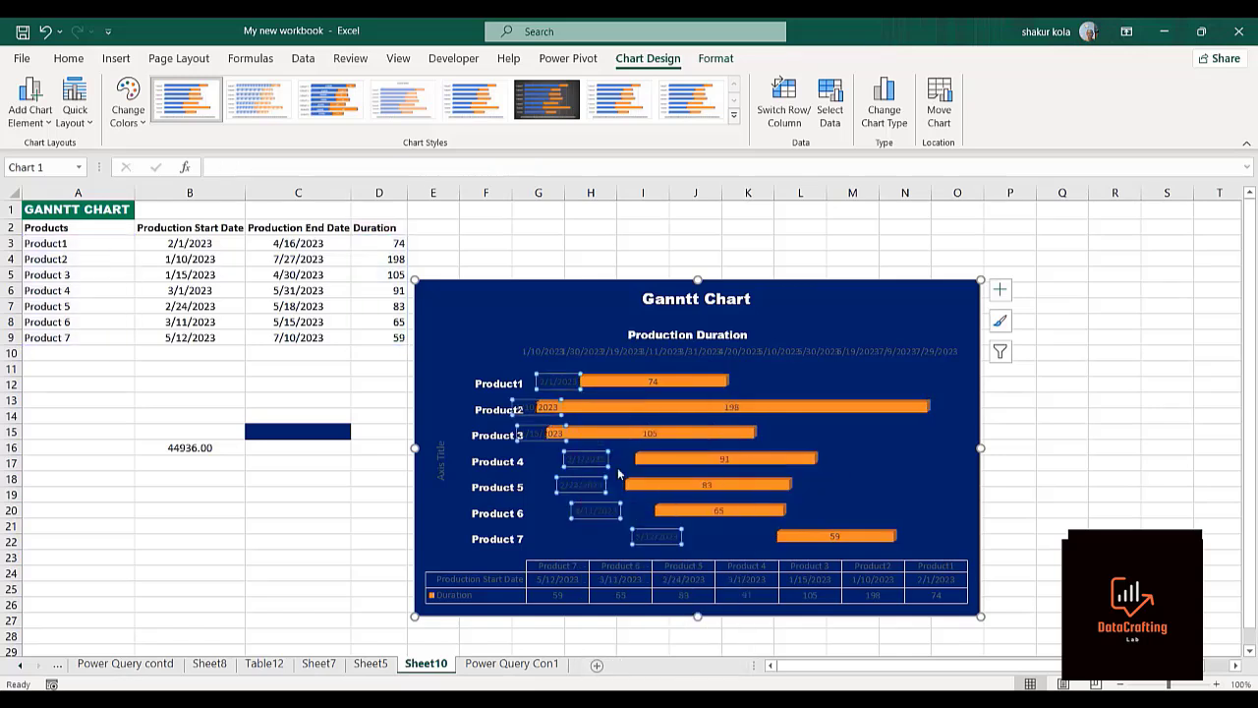
- Set the duration data labels on the orange bars to Arial Black at size 10
{"action": "left_click", "coordinate": [731, 407]}
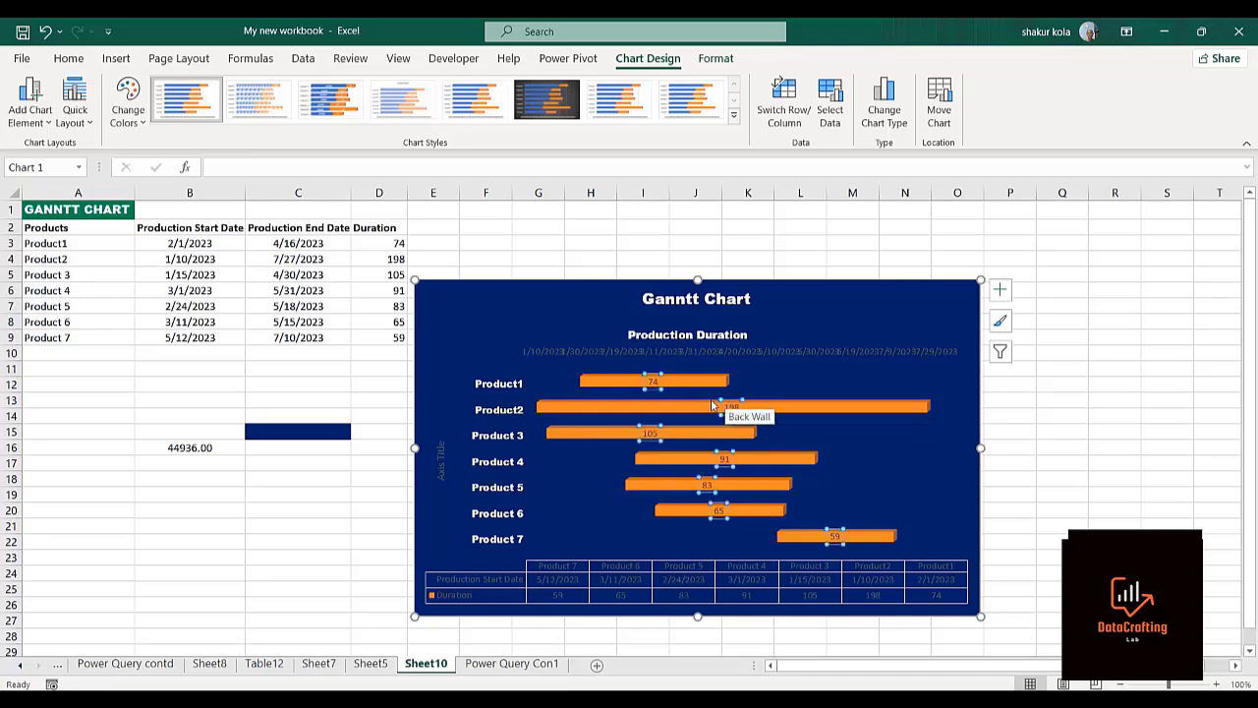
{"action": "left_click", "coordinate": [68, 58]}
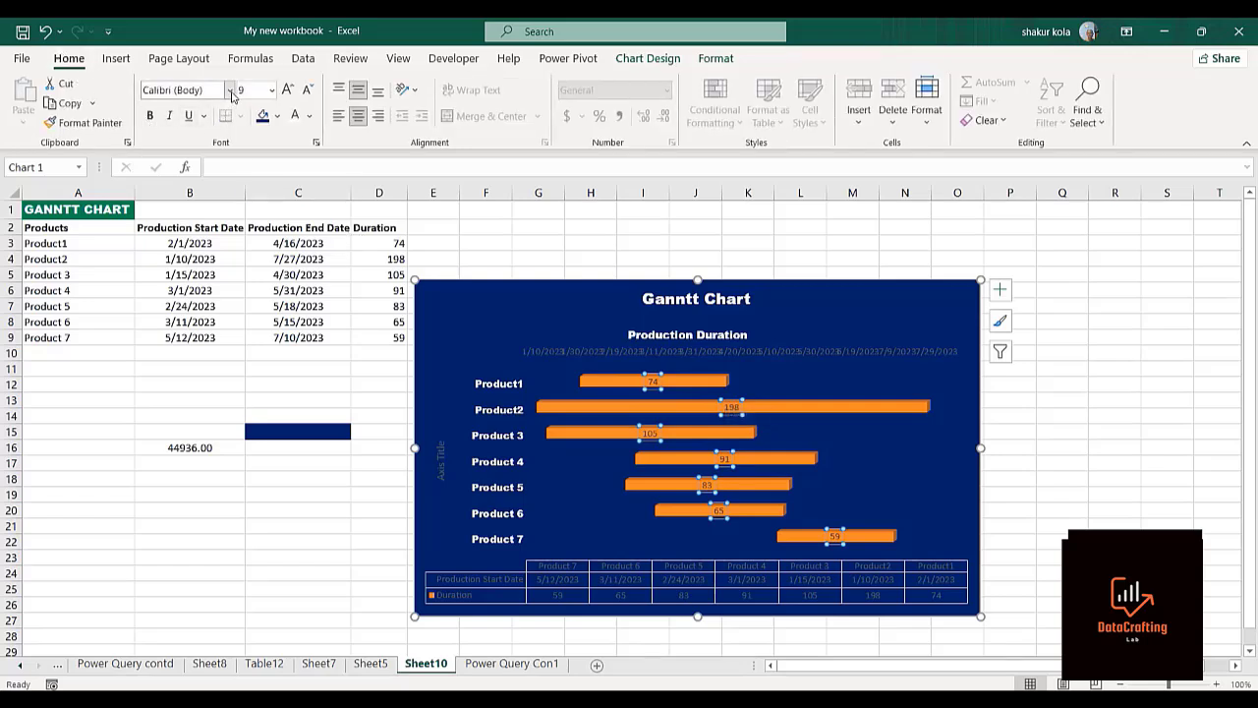
{"action": "left_click", "coordinate": [288, 90]}
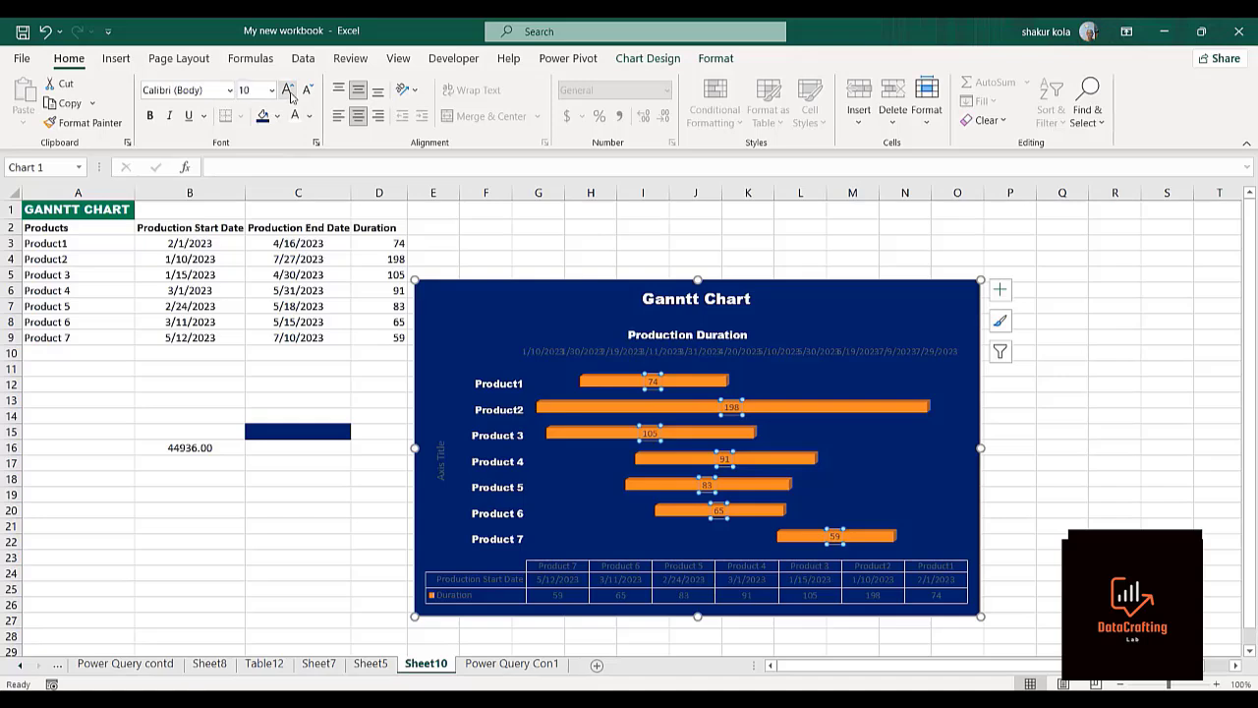
{"action": "left_click", "coordinate": [232, 91]}
{"action": "left_click", "coordinate": [173, 204]}
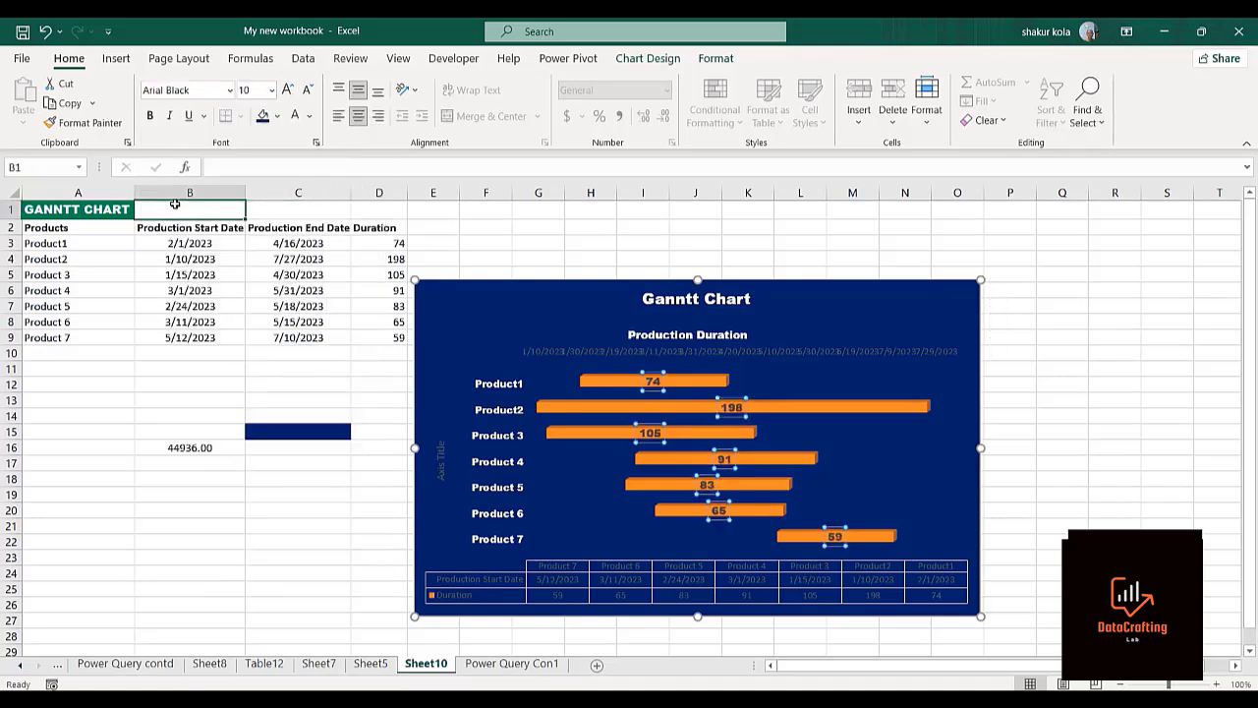
- Set the font of the empty worksheet cell B1 to Arial Black
{"action": "left_click", "coordinate": [175, 203]}
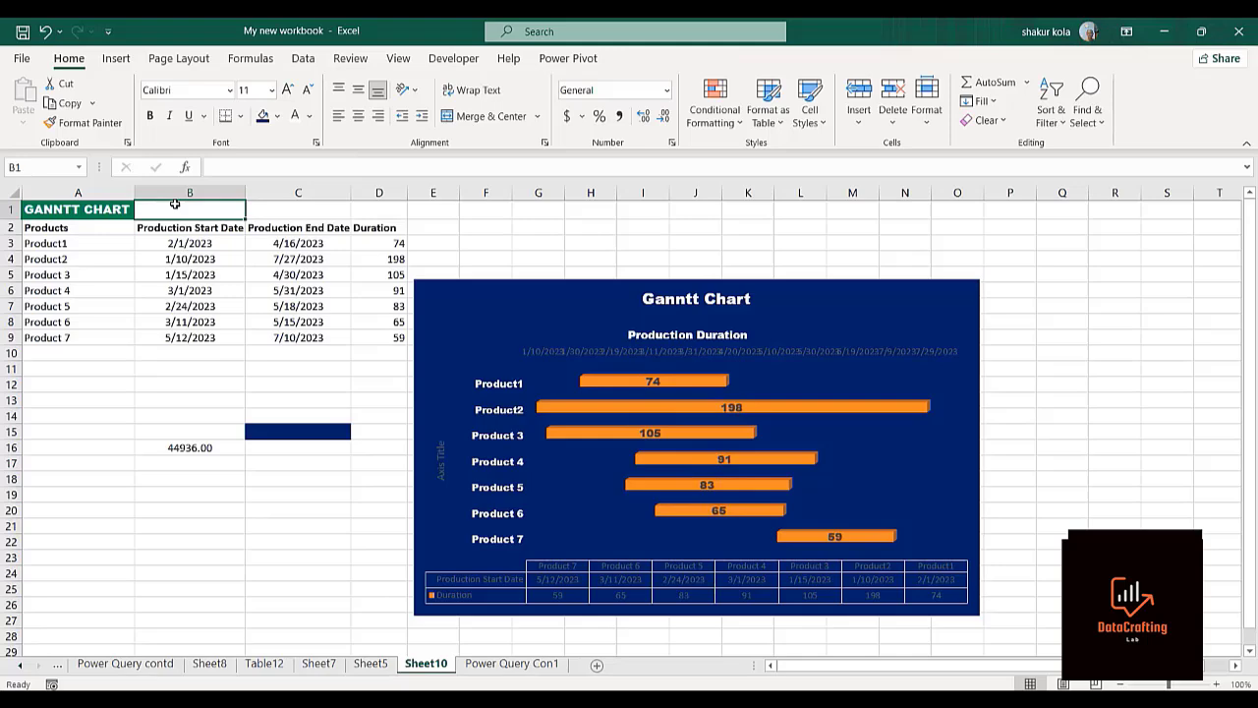
{"action": "left_click", "coordinate": [233, 90]}
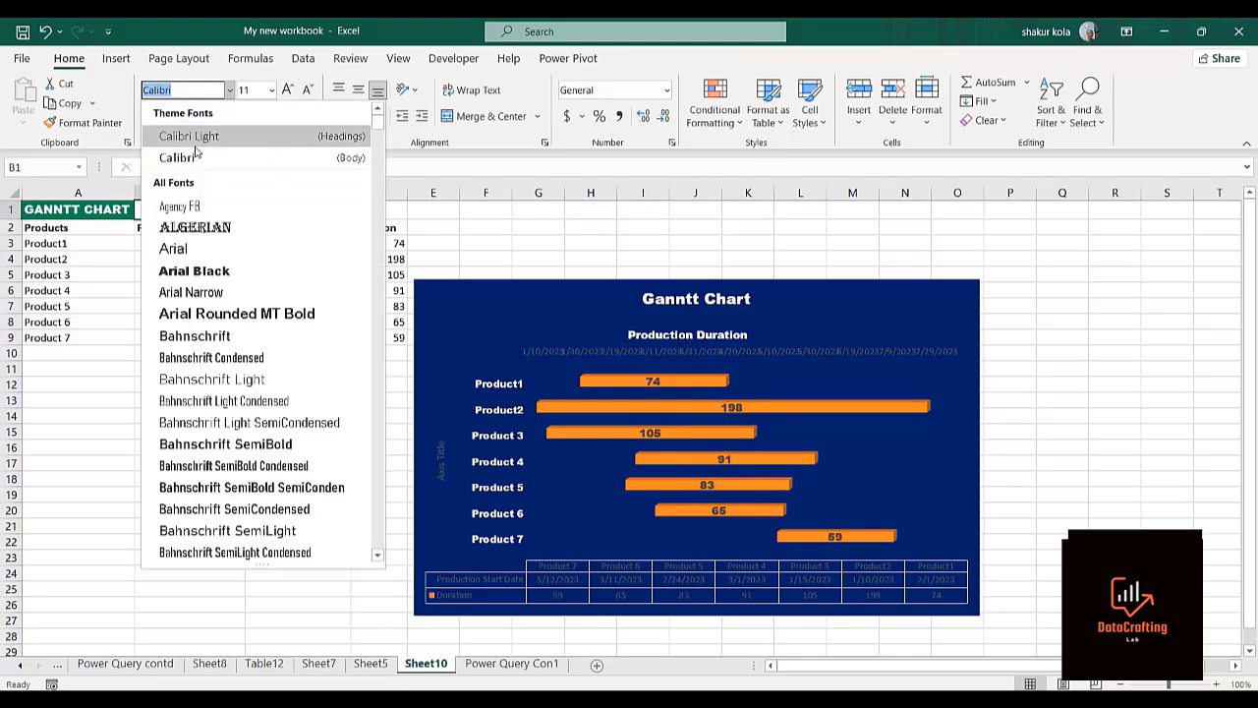
{"action": "left_click", "coordinate": [178, 269]}
{"action": "left_click", "coordinate": [177, 271]}
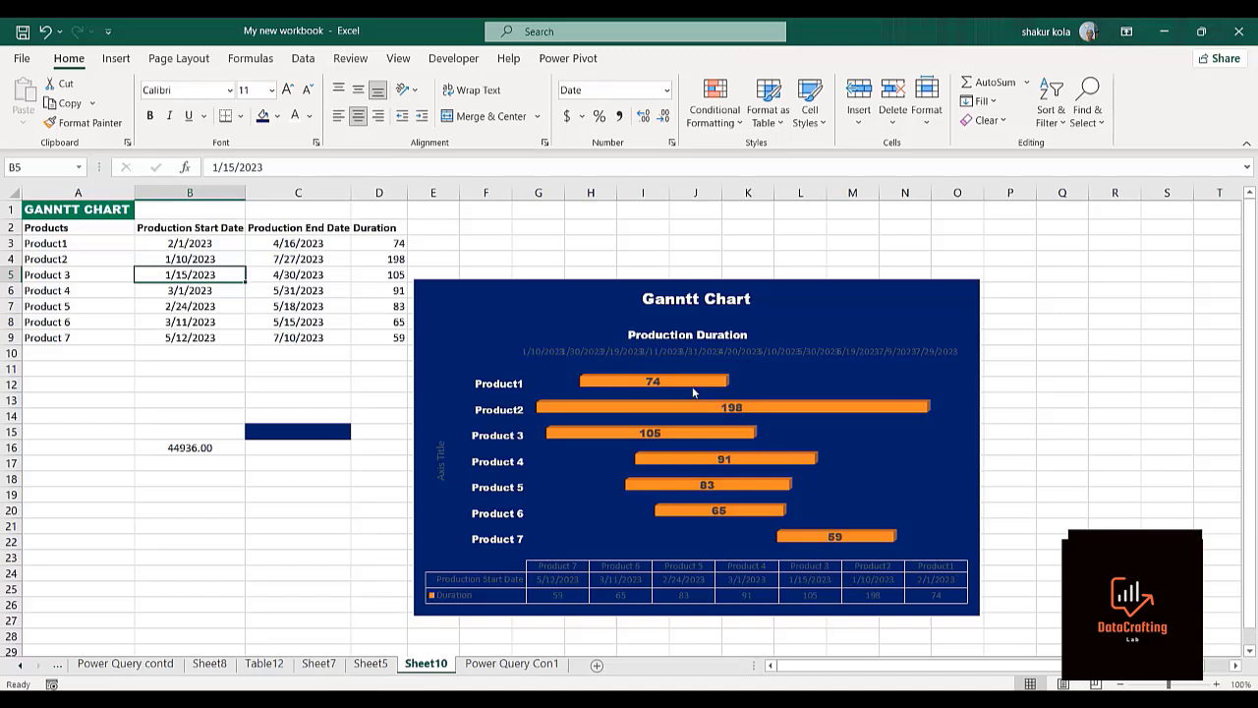
- Make the text of the duration data labels on the orange bars black
{"action": "left_click", "coordinate": [722, 406]}
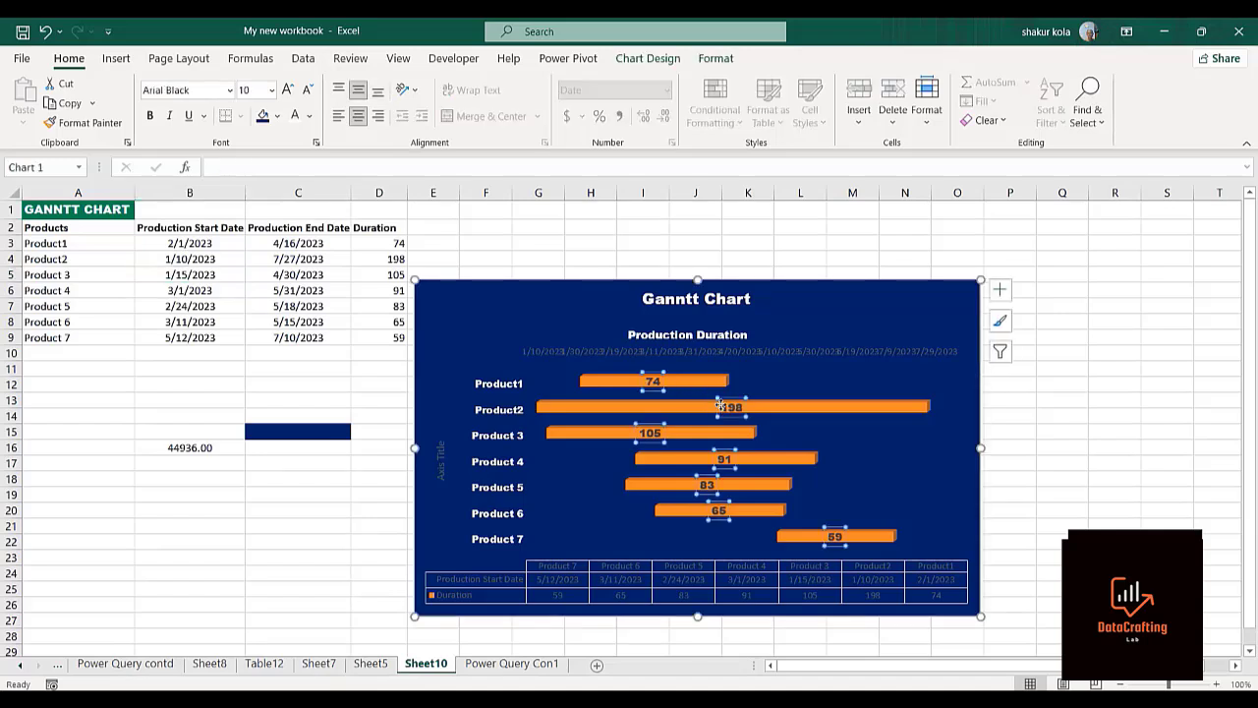
{"action": "left_click", "coordinate": [295, 116]}
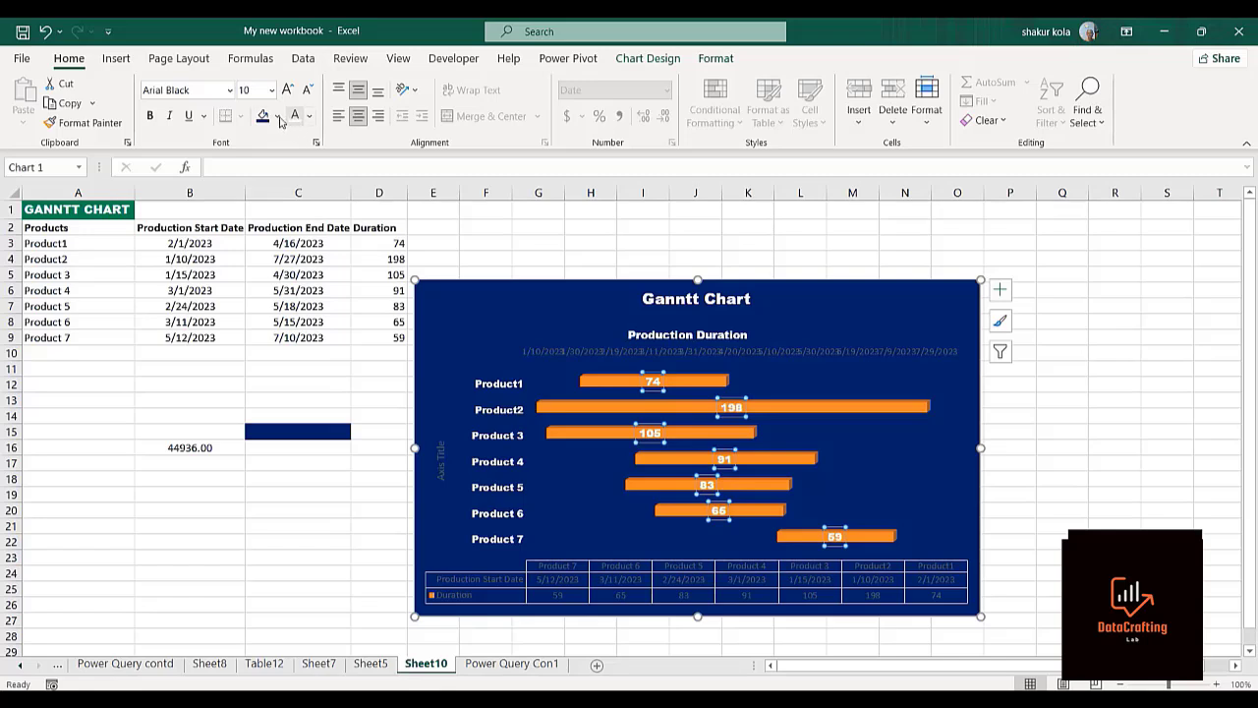
{"action": "left_click", "coordinate": [308, 117]}
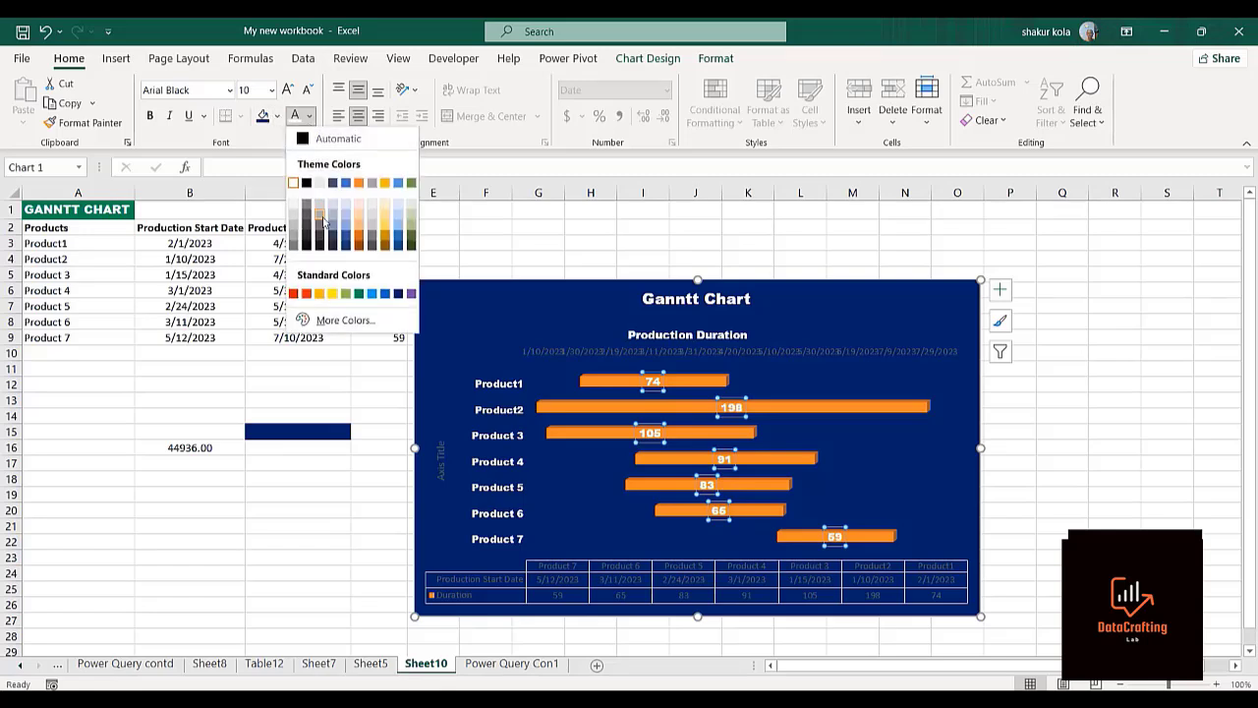
{"action": "key", "text": "Escape"}
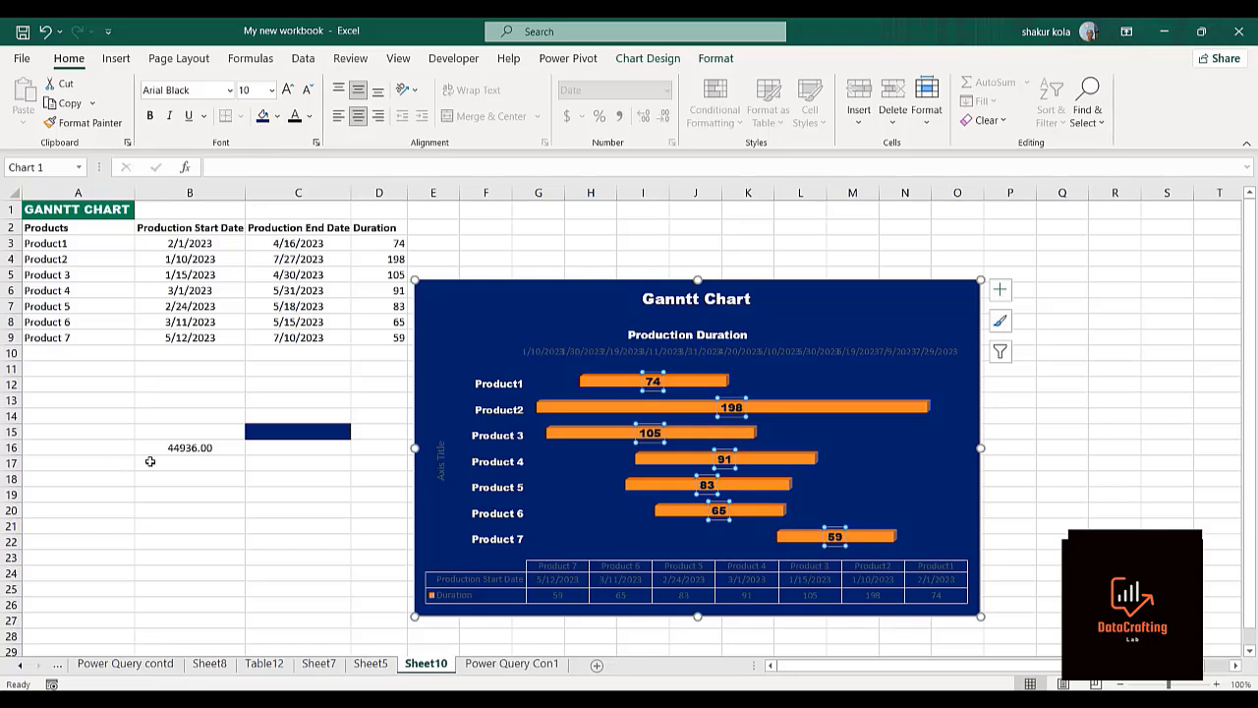
{"action": "left_click", "coordinate": [154, 461]}
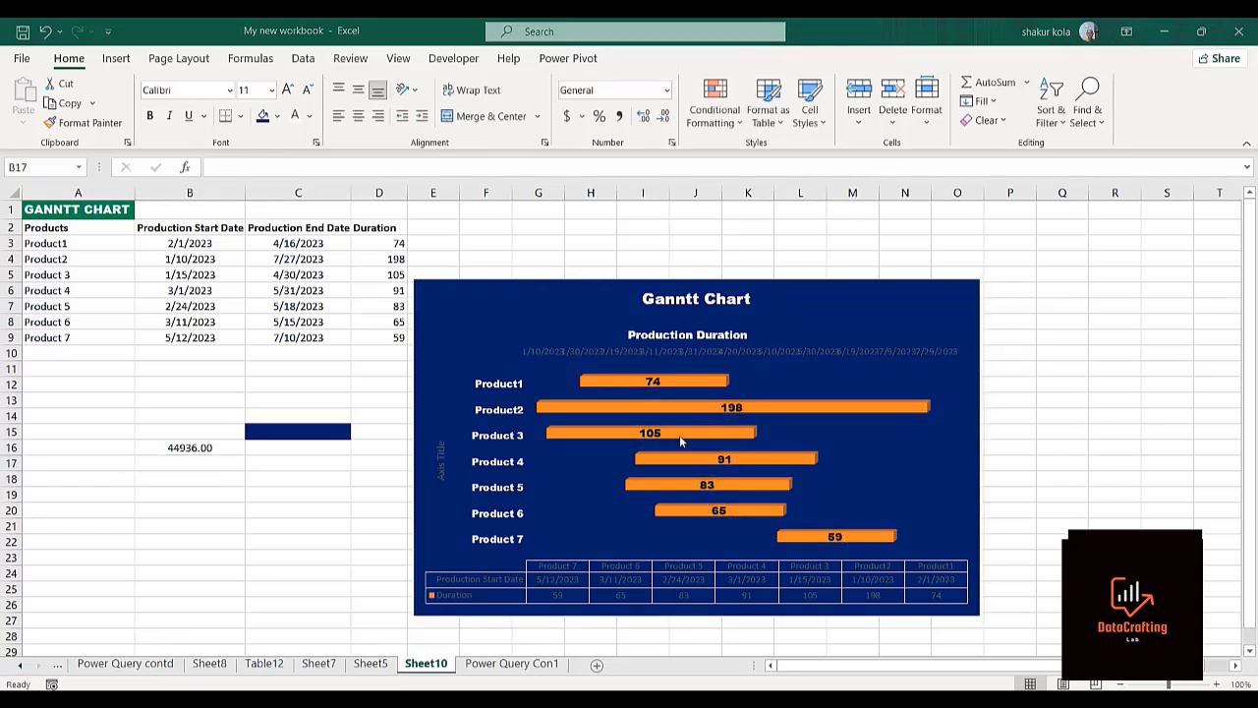
- Make the date labels of the chart's horizontal axis white and set their size to 10
{"action": "left_click", "coordinate": [628, 351]}
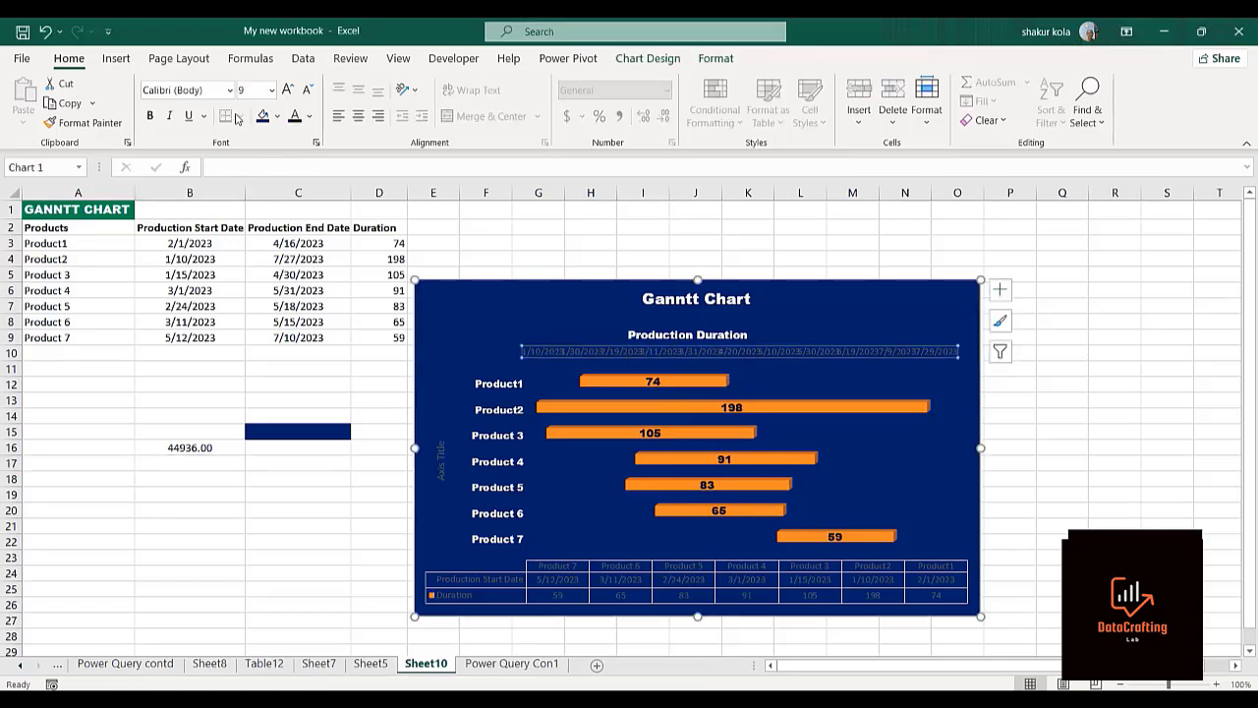
{"action": "left_click", "coordinate": [310, 117]}
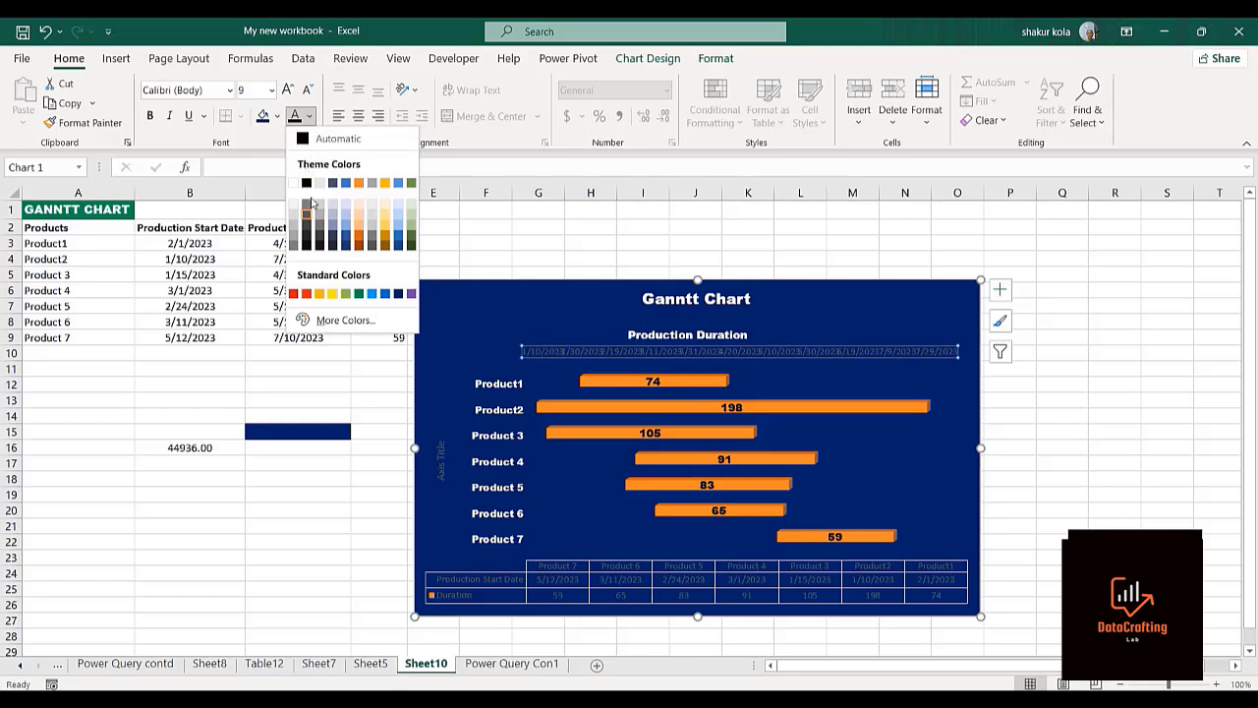
{"action": "left_click", "coordinate": [293, 183]}
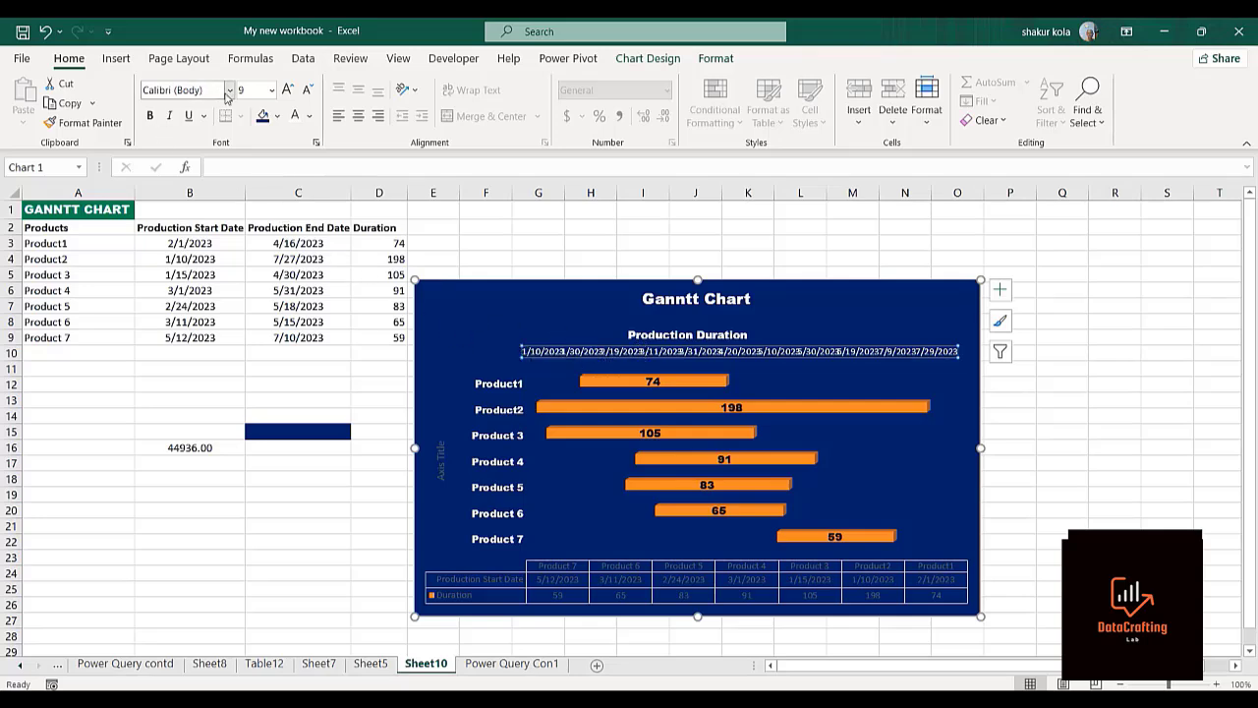
{"action": "left_click", "coordinate": [287, 90]}
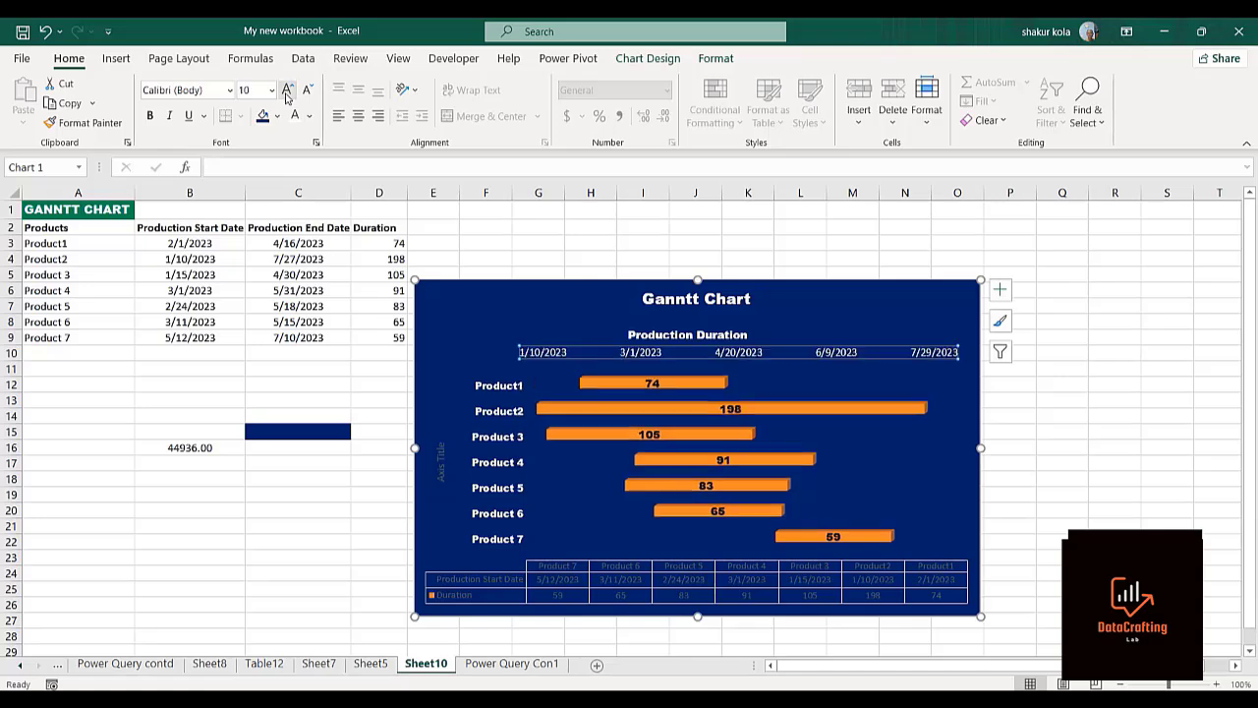
{"action": "left_click", "coordinate": [138, 417]}
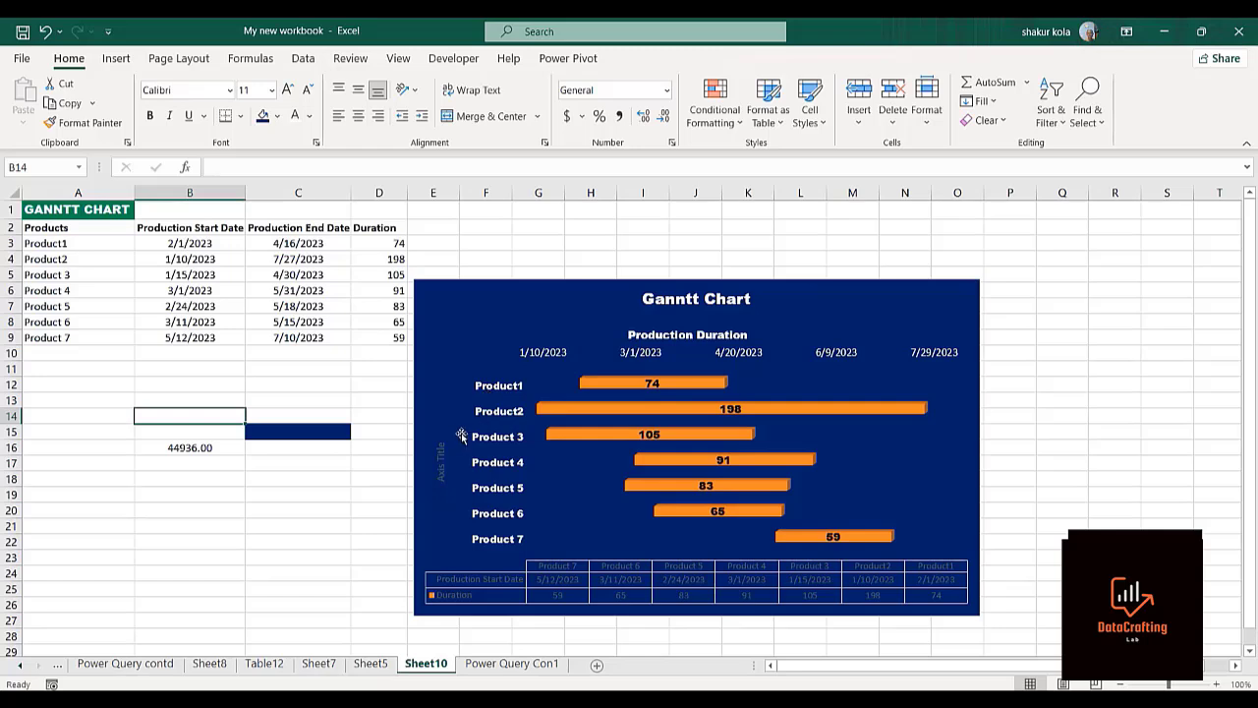
- Format the text of the chart's data table as Arial Black, size 10, in white
{"action": "left_click", "coordinate": [645, 576]}
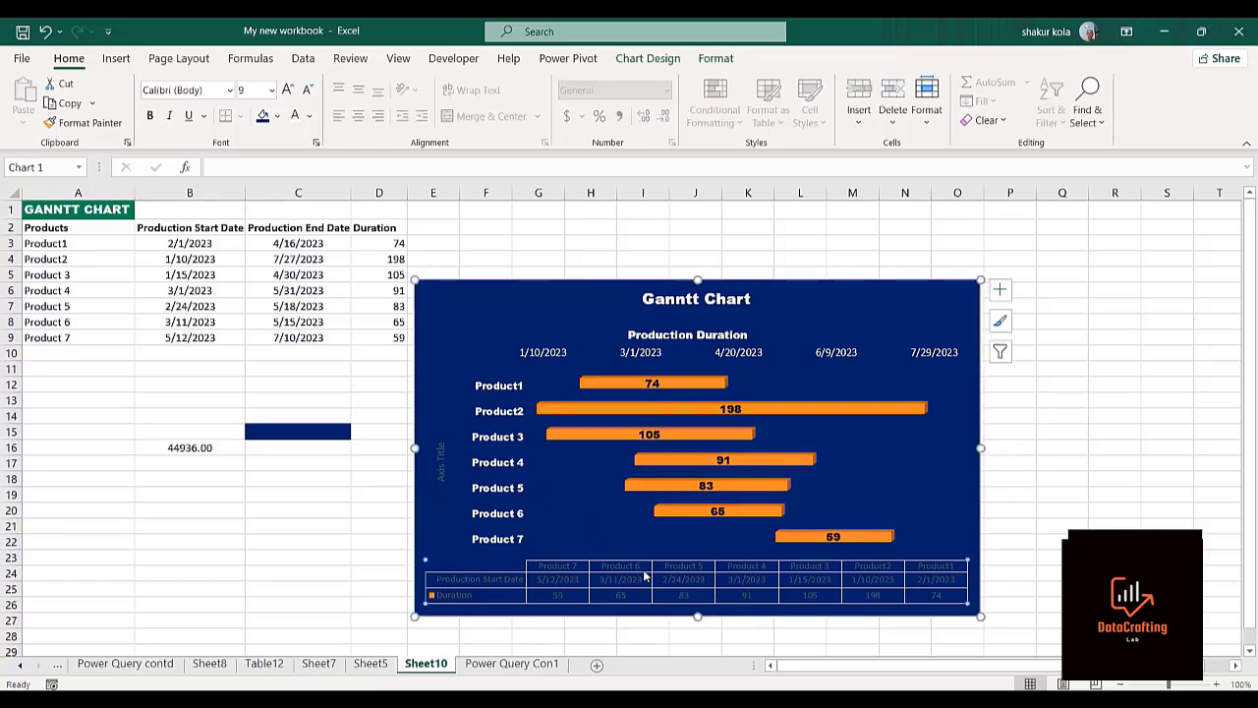
{"action": "left_click", "coordinate": [289, 91]}
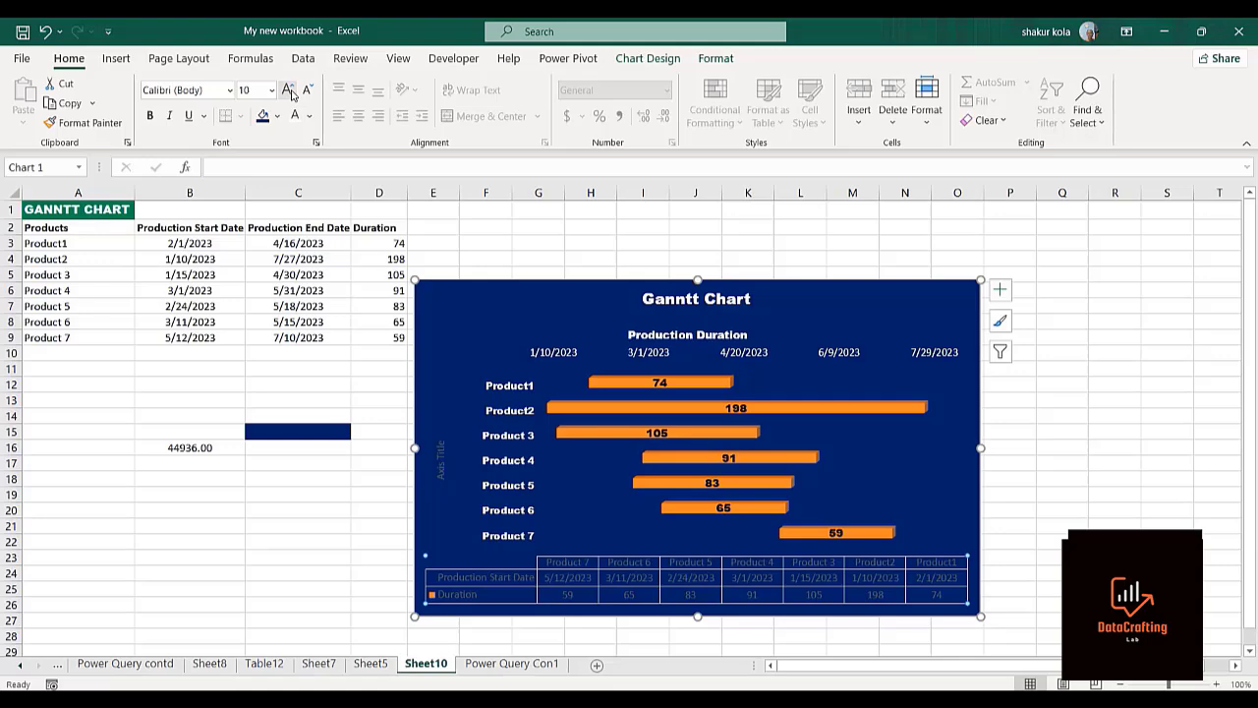
{"action": "left_click", "coordinate": [229, 90]}
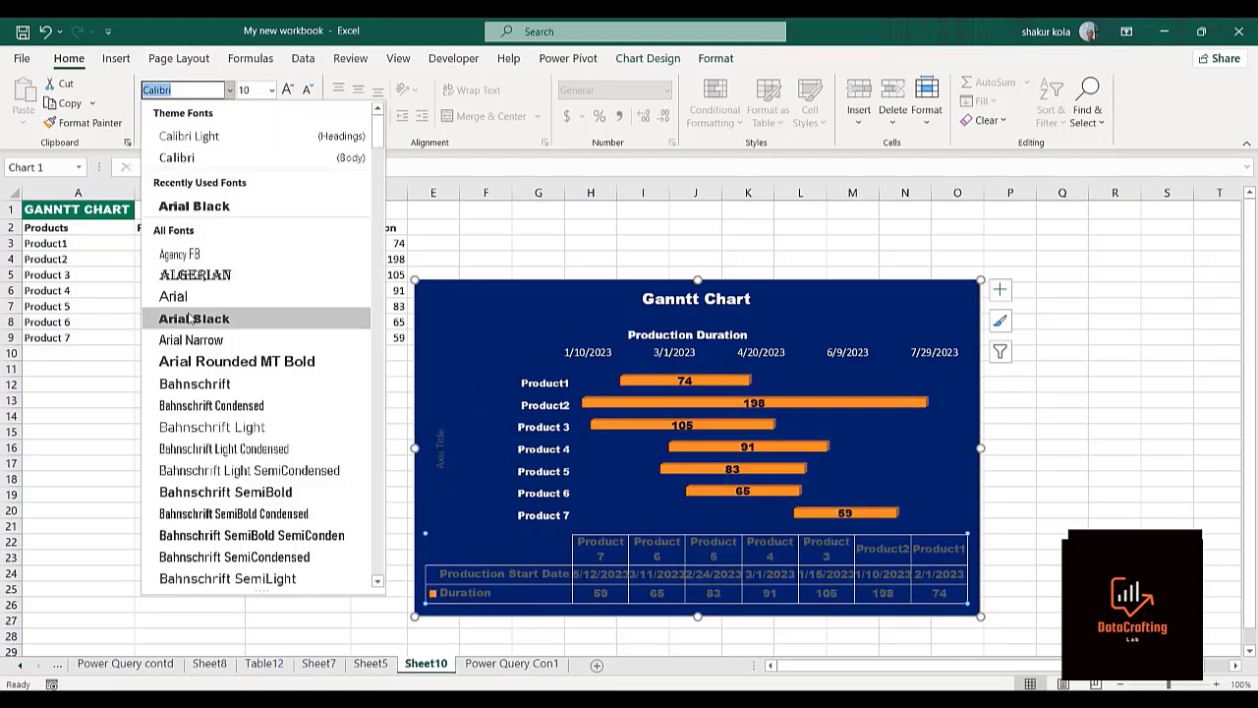
{"action": "left_click", "coordinate": [194, 319]}
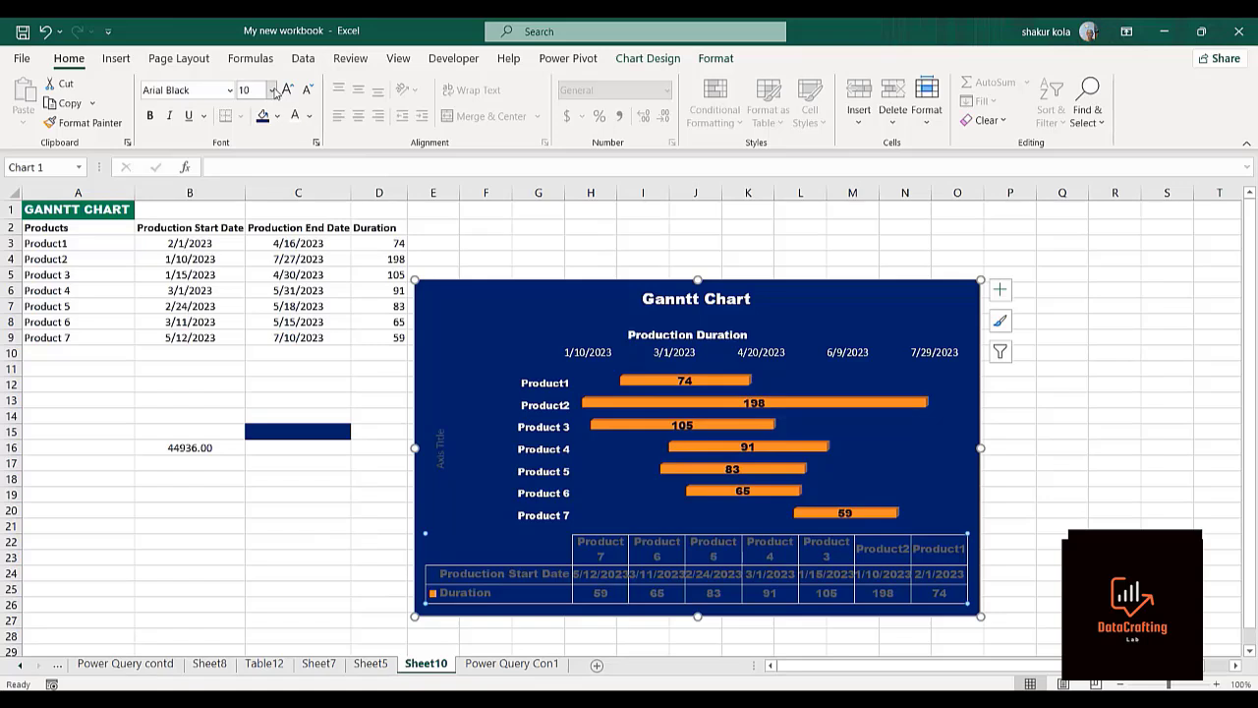
{"action": "left_click", "coordinate": [294, 116]}
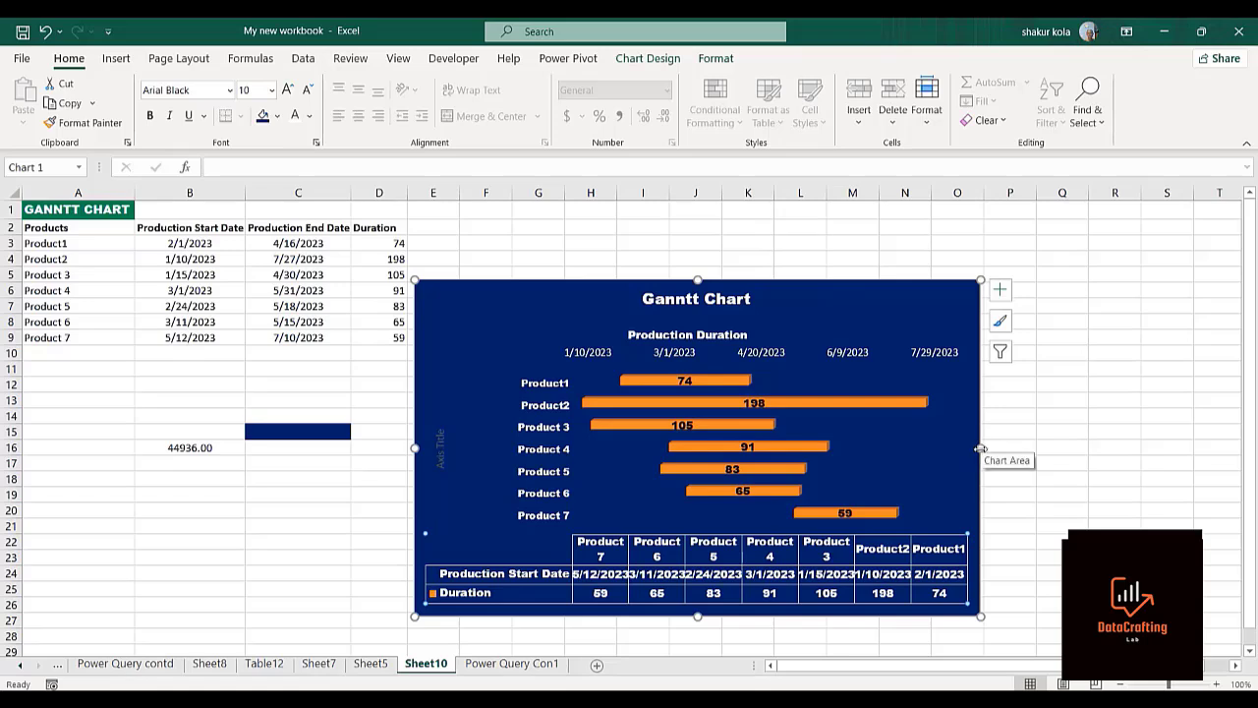
- Enlarge the chart in width and height so the data table headings and axis dates have more room
{"action": "left_click_drag", "start_coordinate": [980, 448], "coordinate": [1081, 447]}
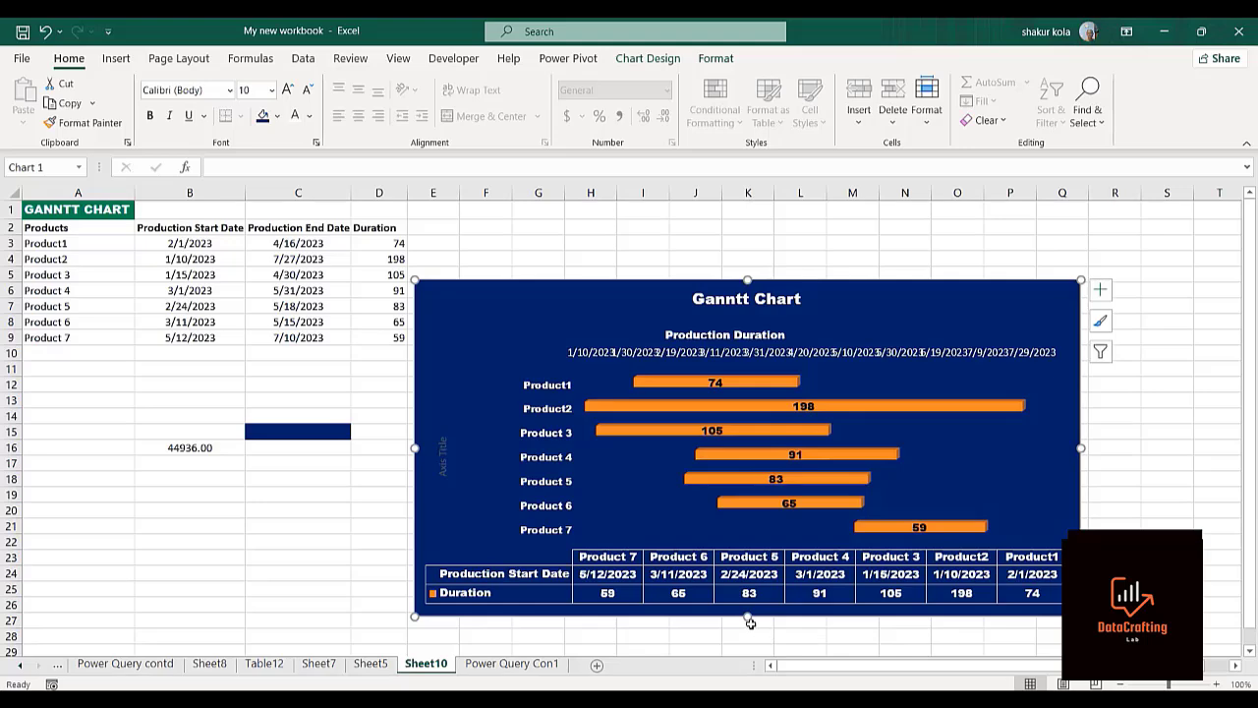
{"action": "left_click_drag", "start_coordinate": [747, 616], "coordinate": [746, 644]}
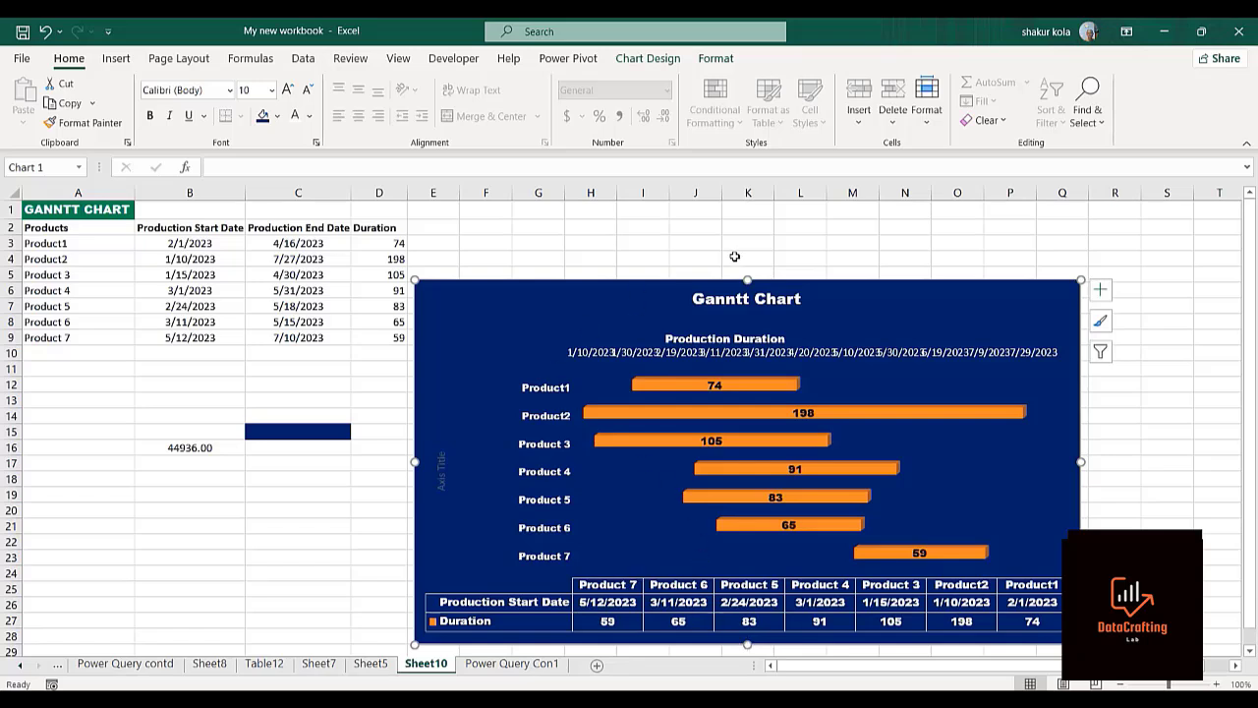
{"action": "left_click_drag", "start_coordinate": [747, 281], "coordinate": [734, 254]}
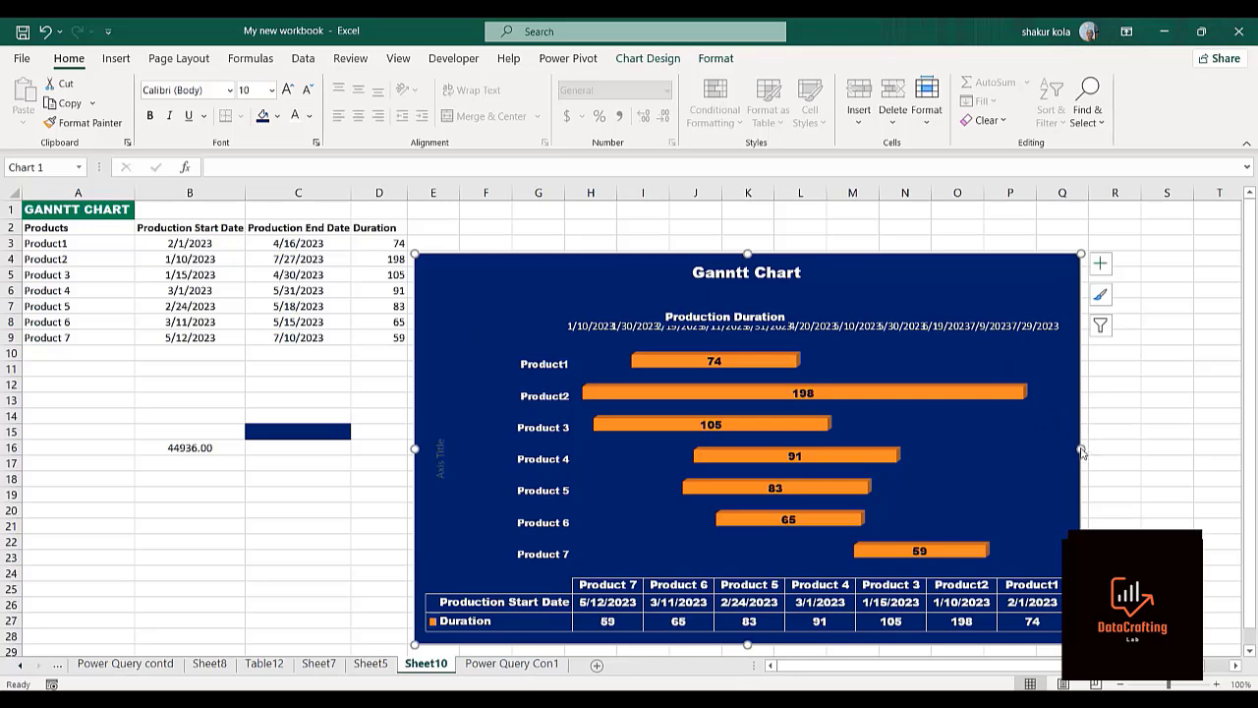
{"action": "left_click_drag", "start_coordinate": [1080, 447], "coordinate": [1132, 449]}
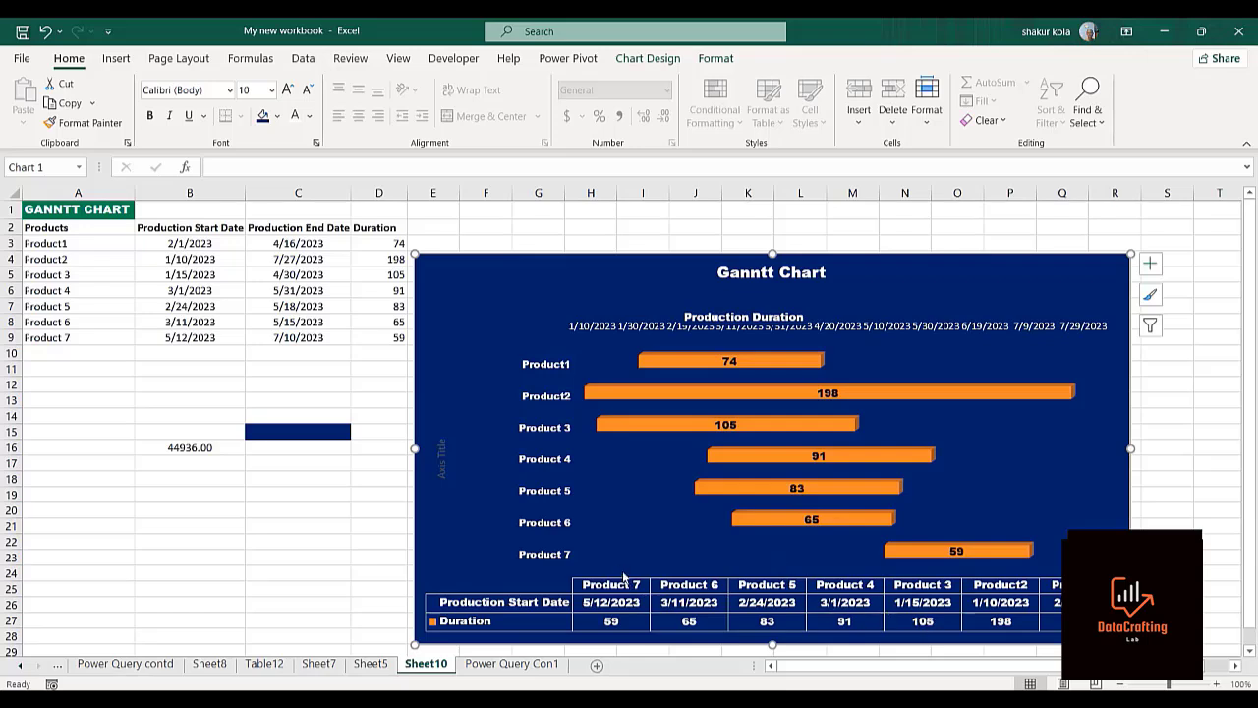
{"action": "left_click", "coordinate": [441, 453]}
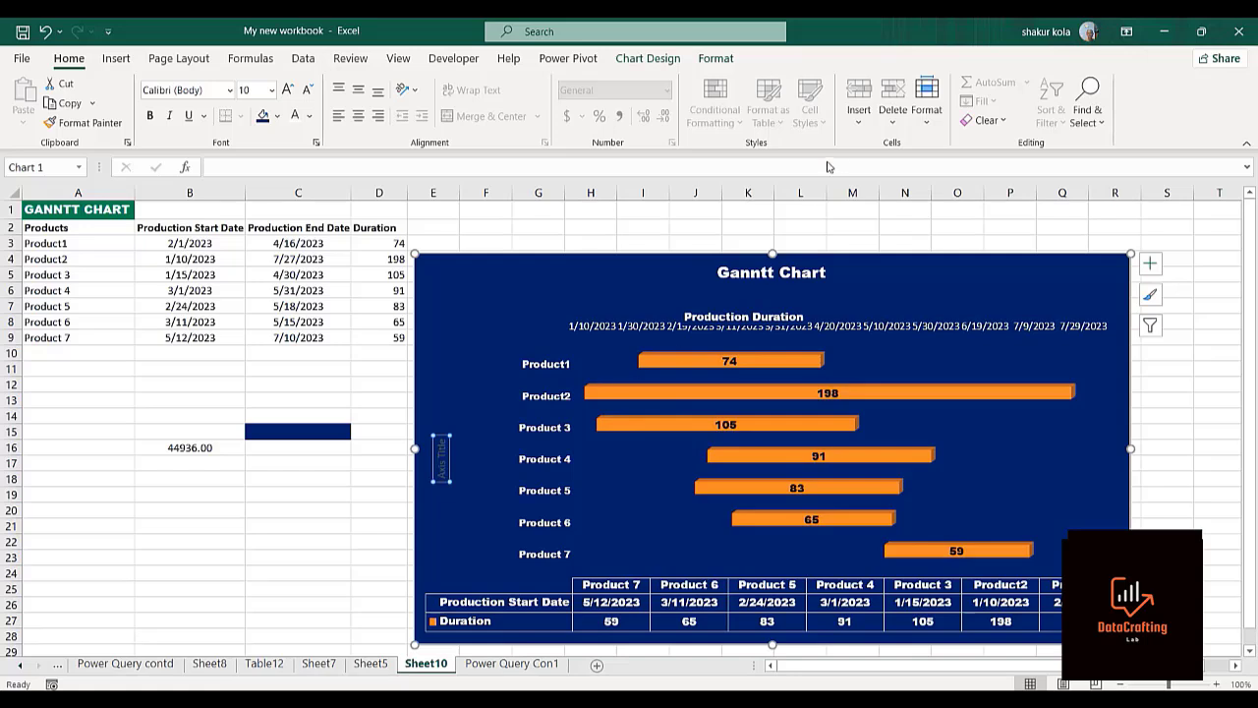
{"action": "key", "text": "Escape"}
{"action": "key", "text": "Escape"}
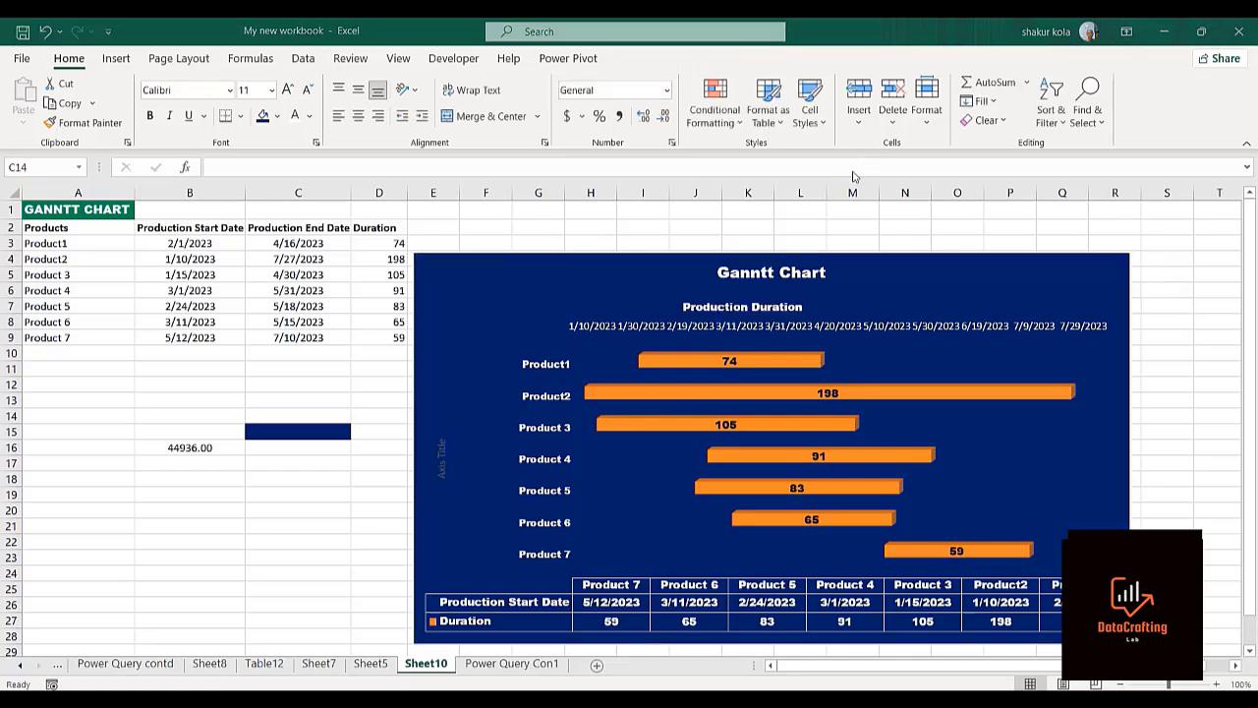
- Replace the chart's placeholder vertical axis title with "Products"
{"action": "left_click", "coordinate": [439, 448]}
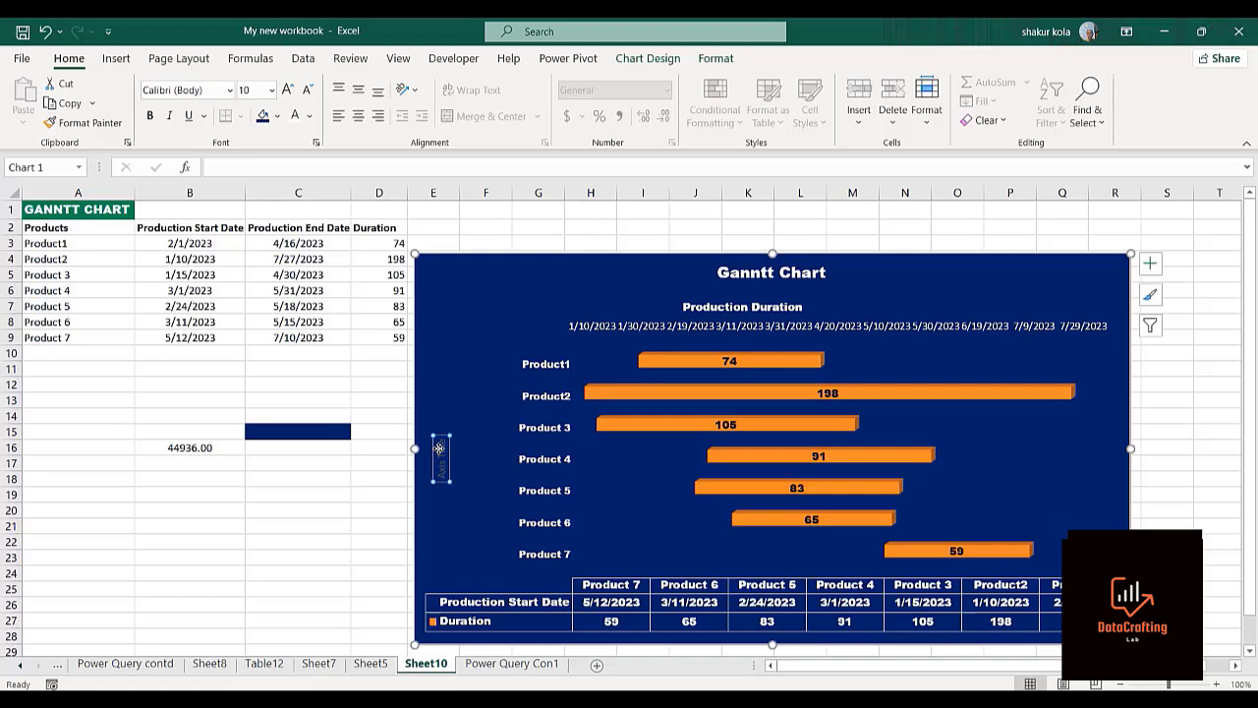
{"action": "type", "text": "P"}
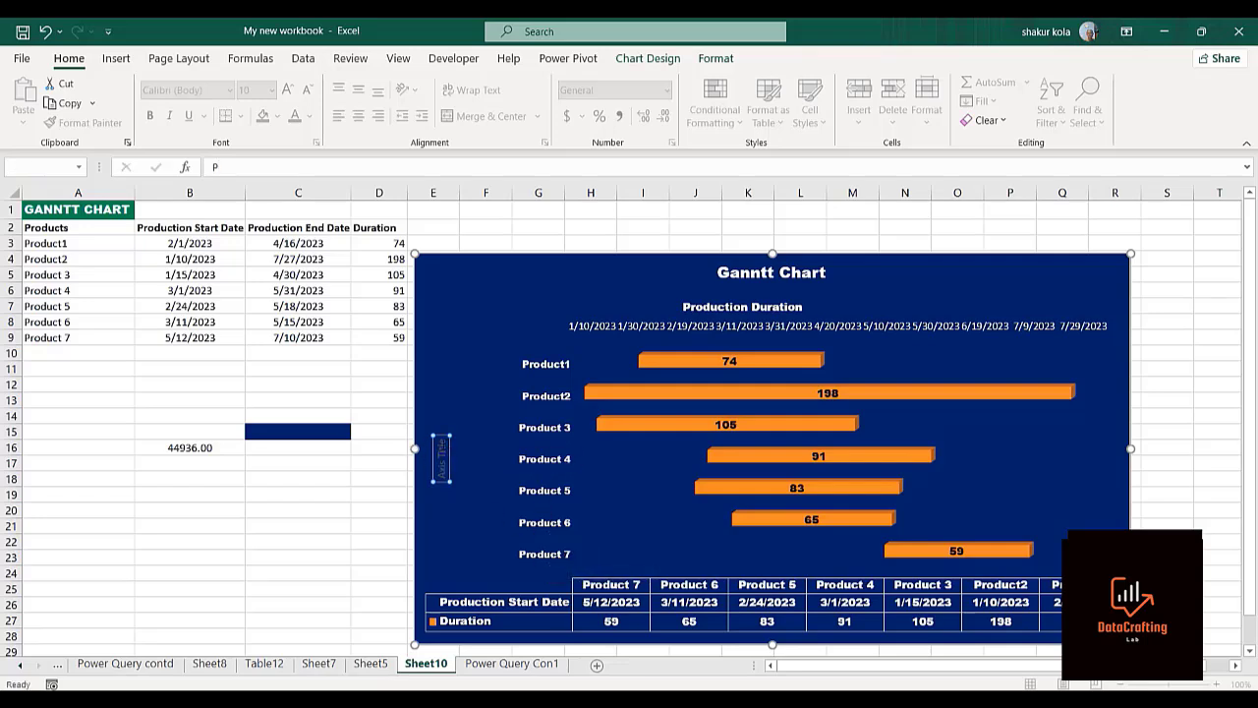
{"action": "key", "text": "Return"}
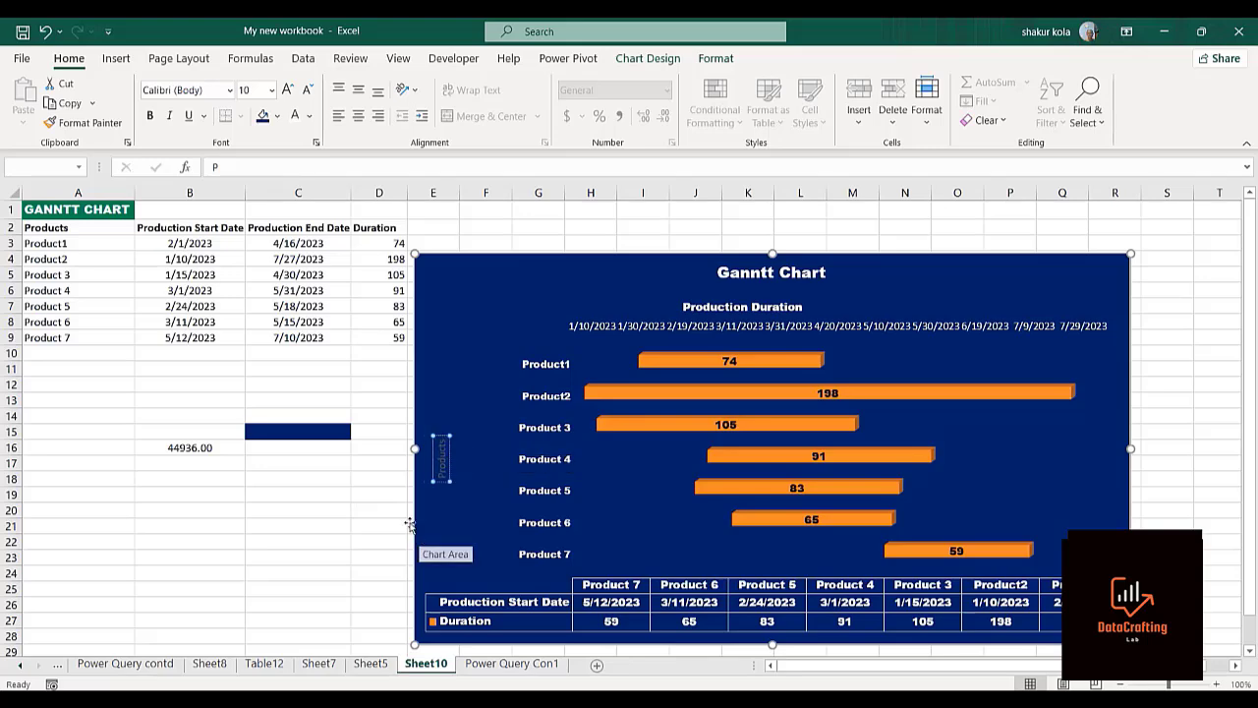
- Try to set the font of the vertical axis title to Arial Black
{"action": "left_click", "coordinate": [232, 89]}
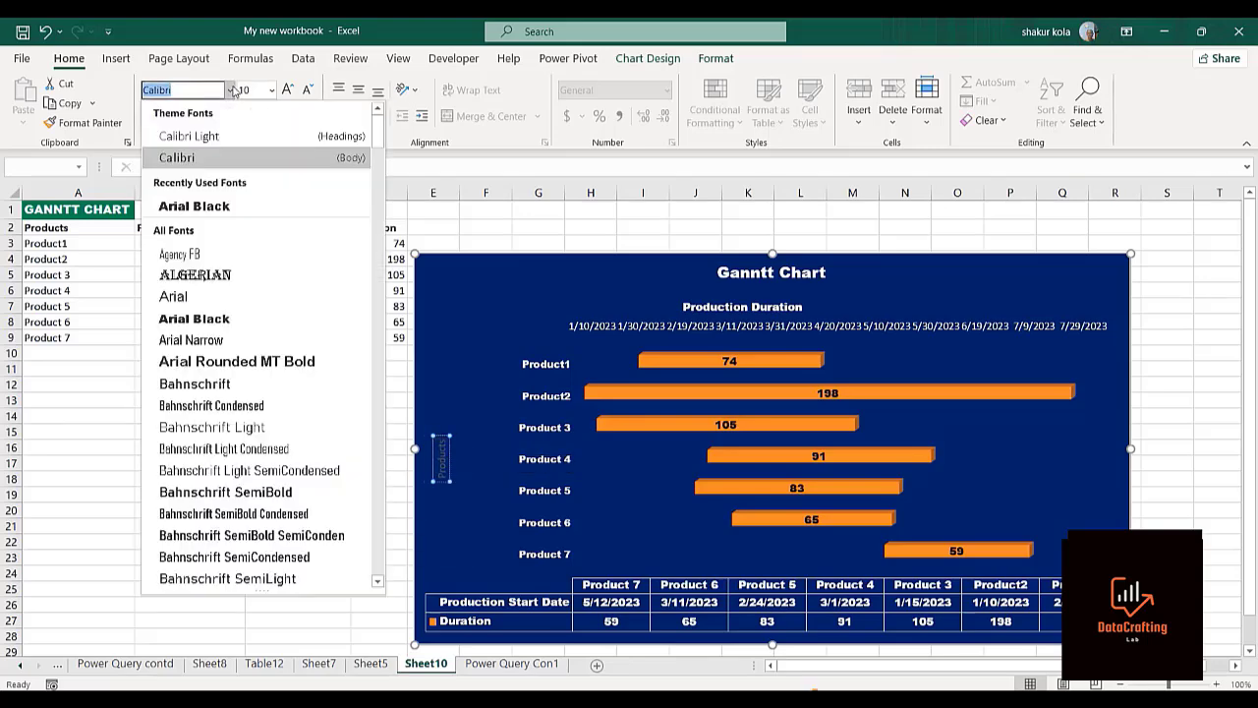
{"action": "left_click", "coordinate": [186, 319]}
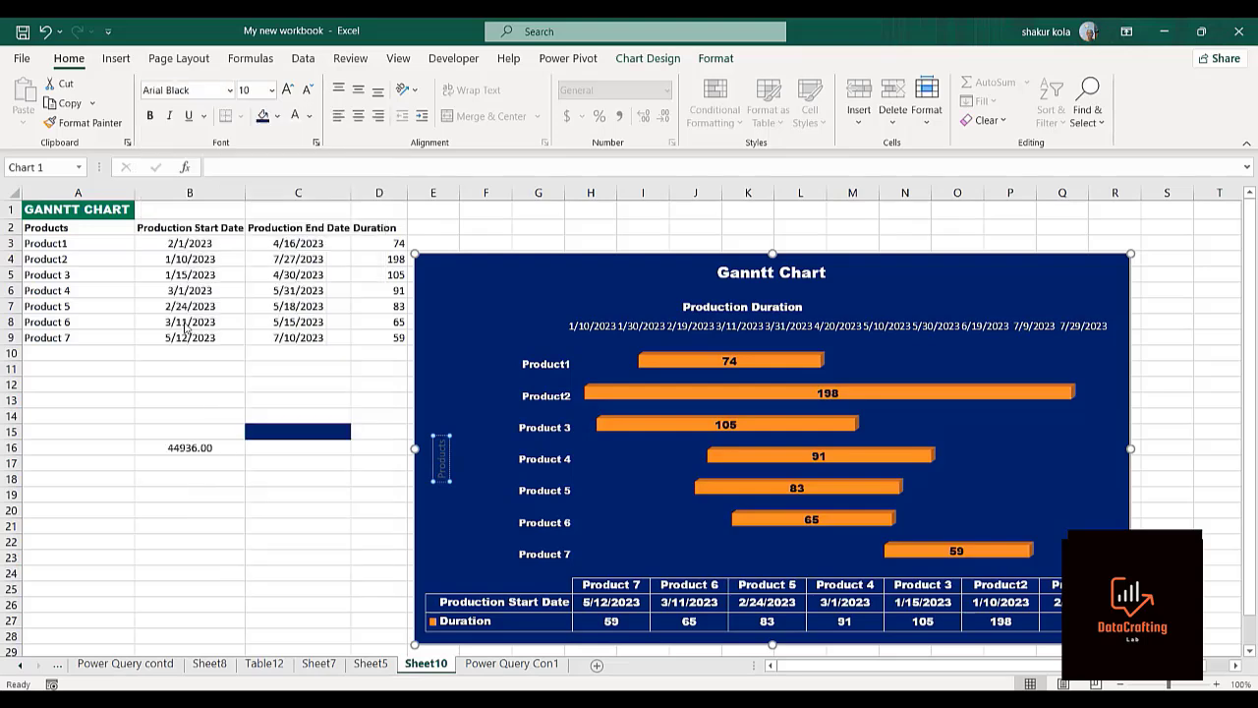
{"action": "left_click", "coordinate": [359, 493]}
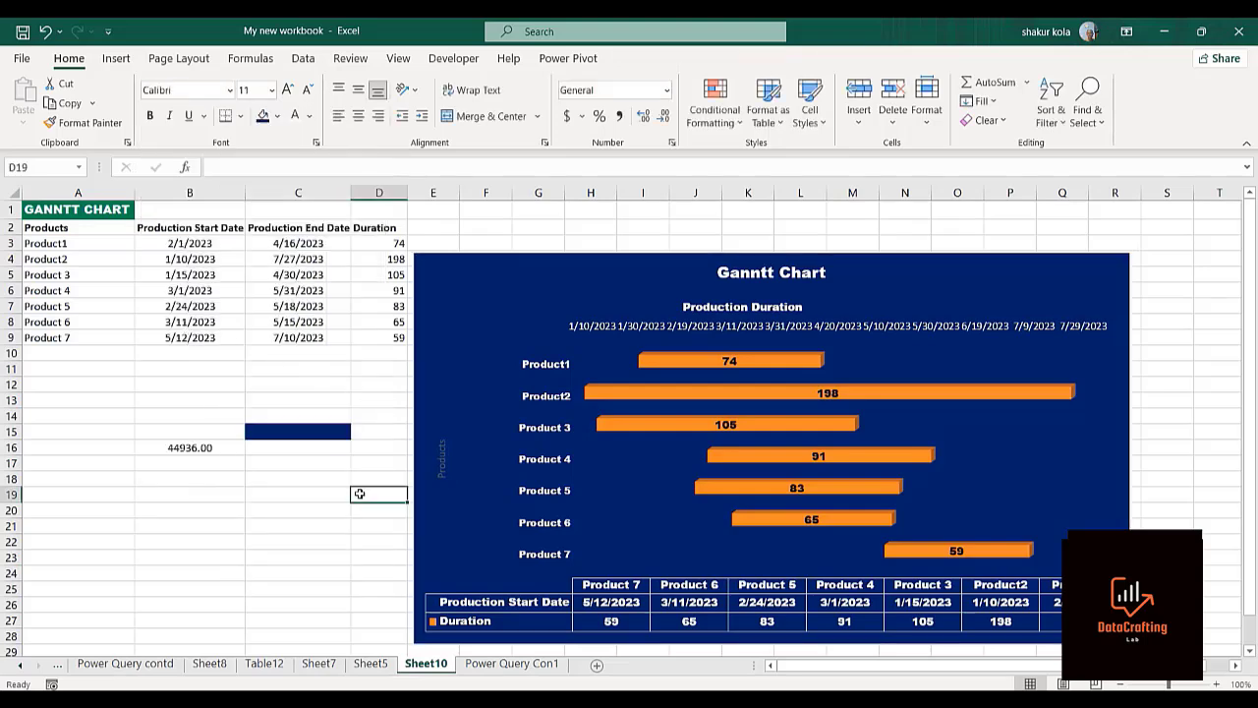
- Format the "Products" vertical axis title in Arial Black with white text
{"action": "left_click", "coordinate": [439, 462]}
{"action": "left_click", "coordinate": [231, 89]}
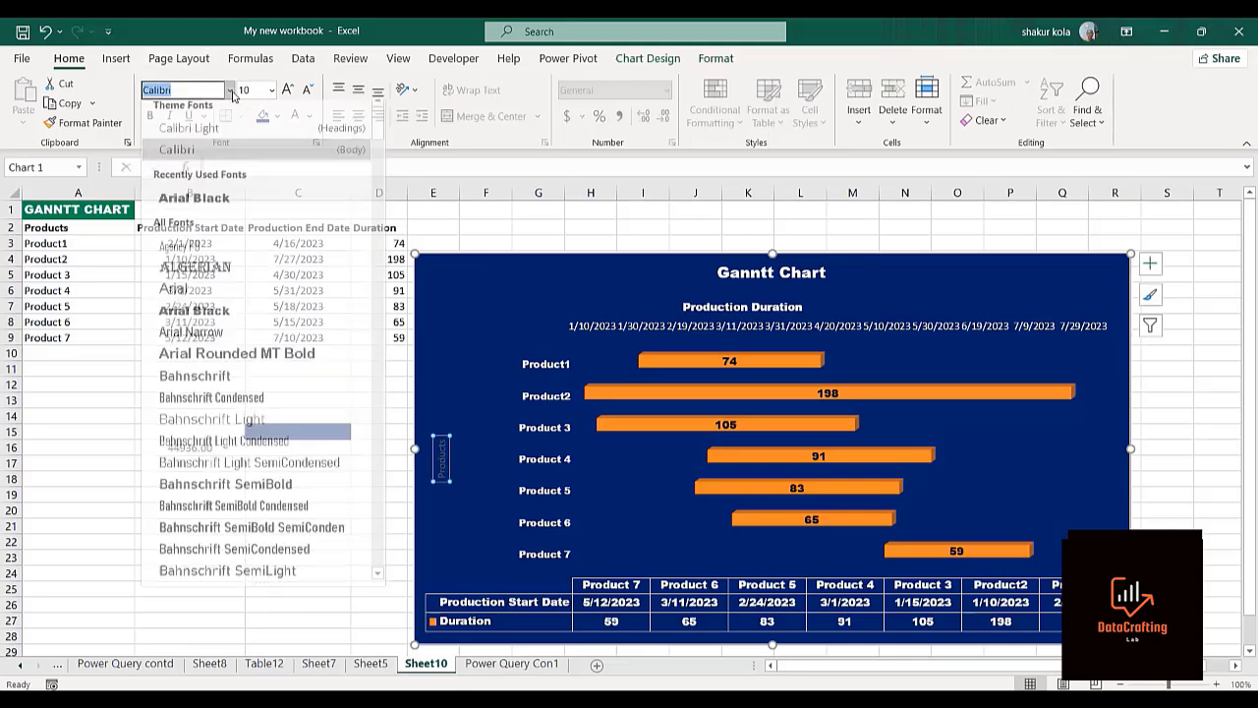
{"action": "left_click", "coordinate": [182, 324]}
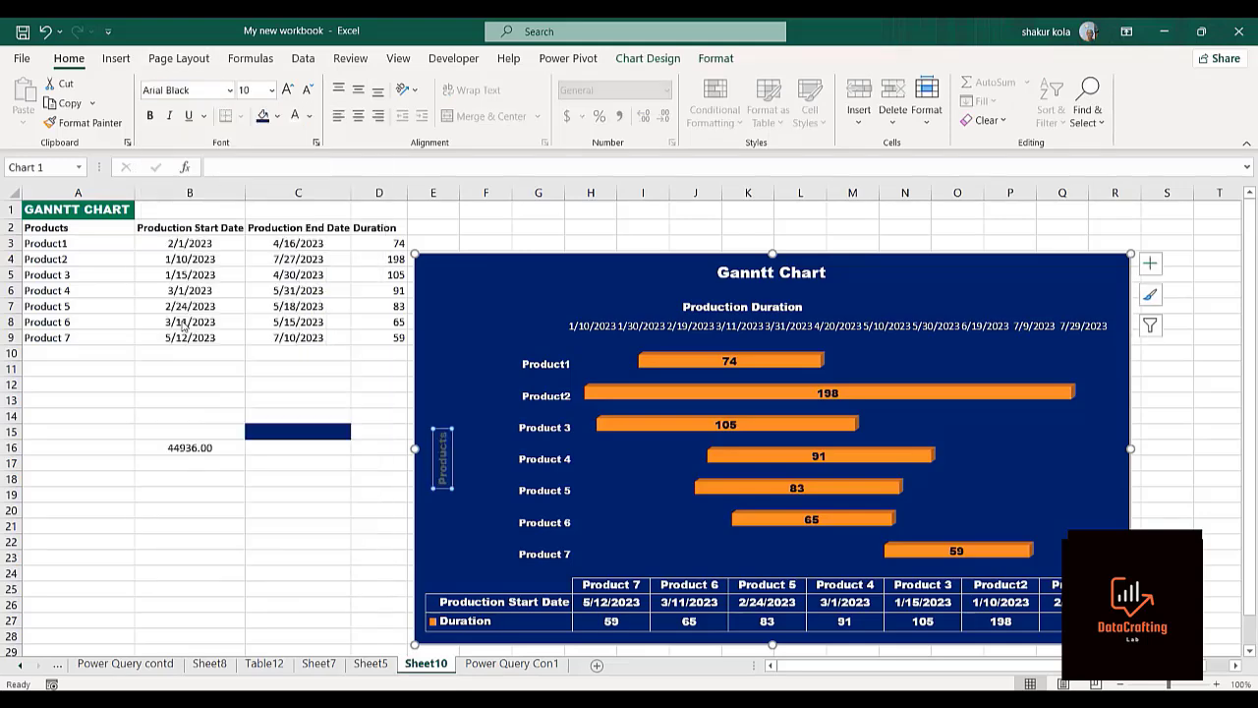
{"action": "left_click", "coordinate": [295, 118]}
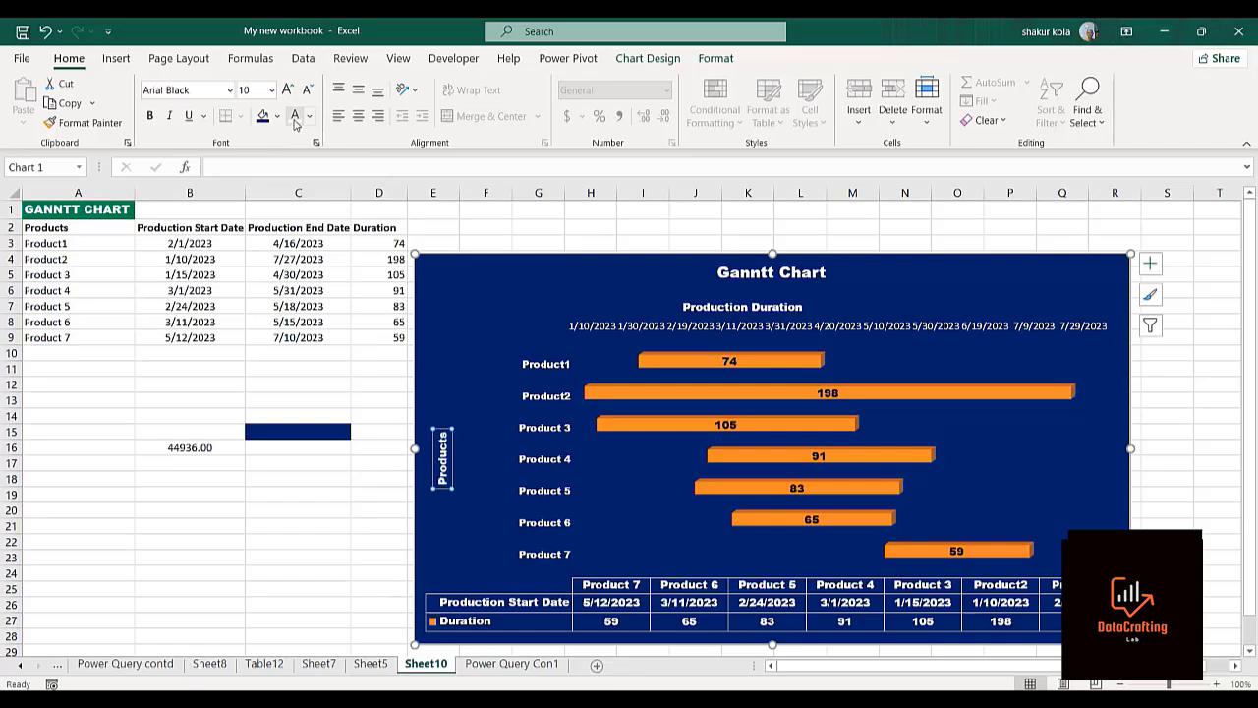
{"action": "left_click", "coordinate": [280, 499]}
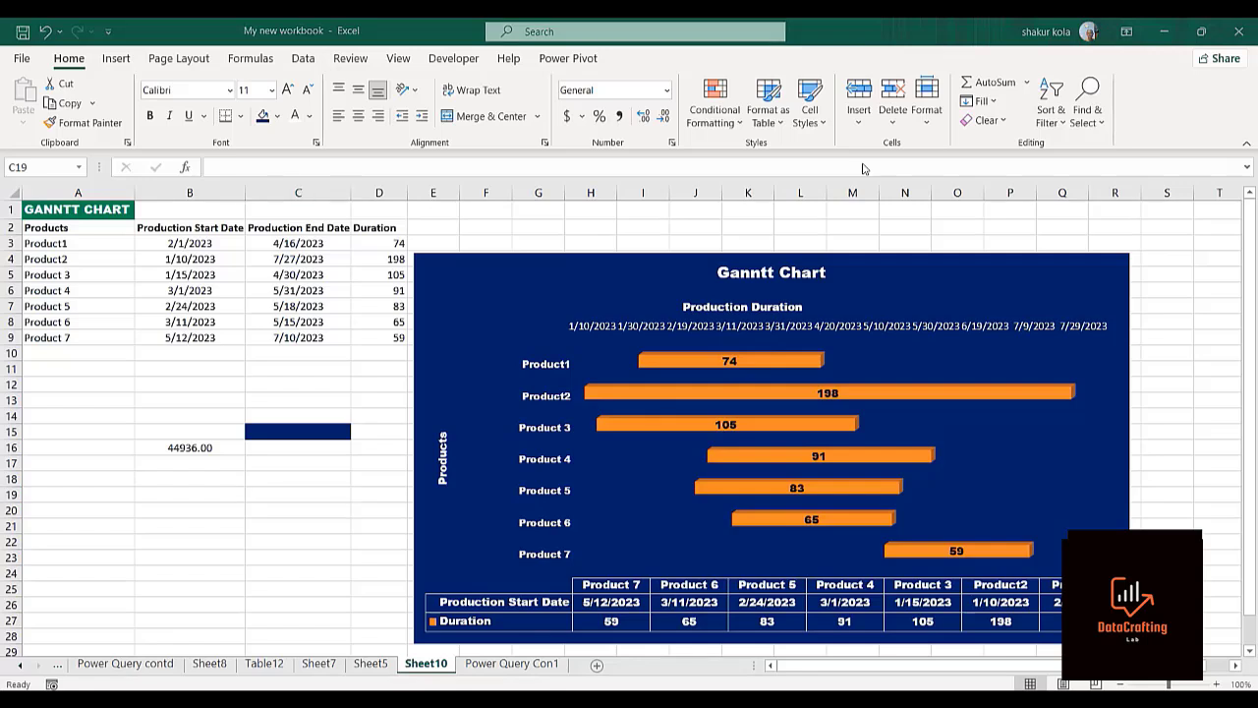
- Fill the Duration series bars with the standard green and close the data series formatting options
{"action": "left_click", "coordinate": [794, 355]}
{"action": "double_click", "coordinate": [798, 361]}
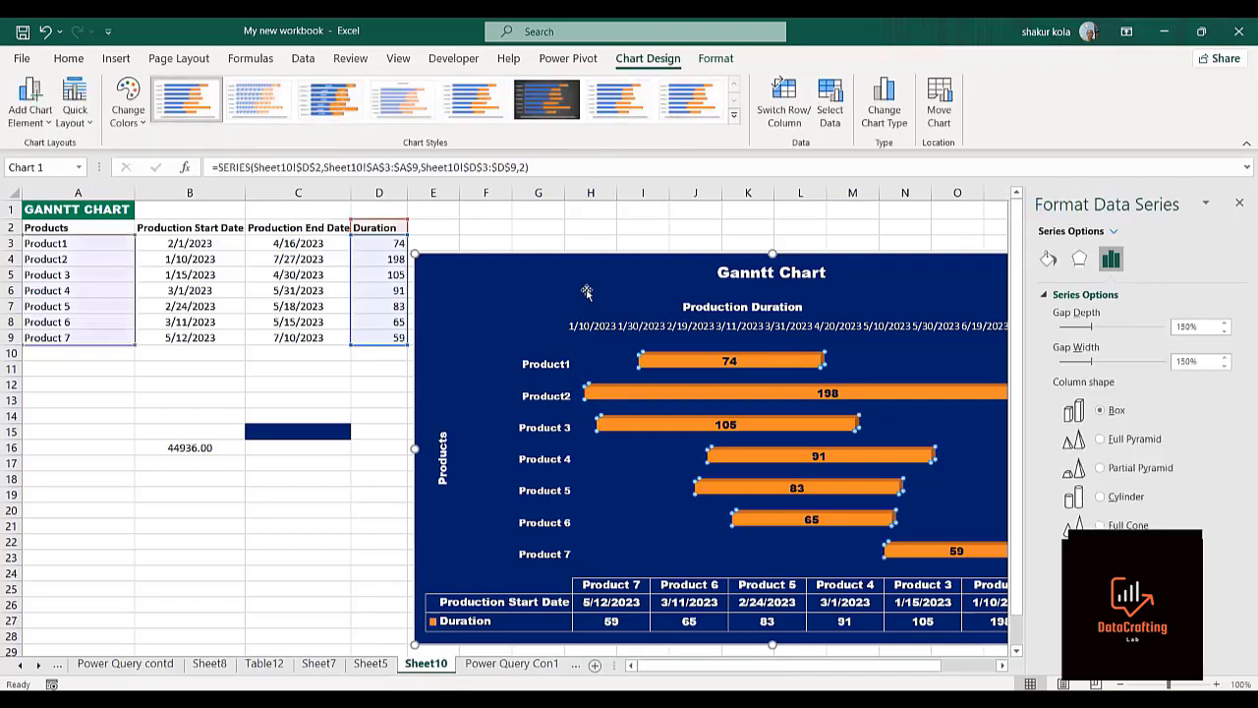
{"action": "left_click", "coordinate": [714, 59]}
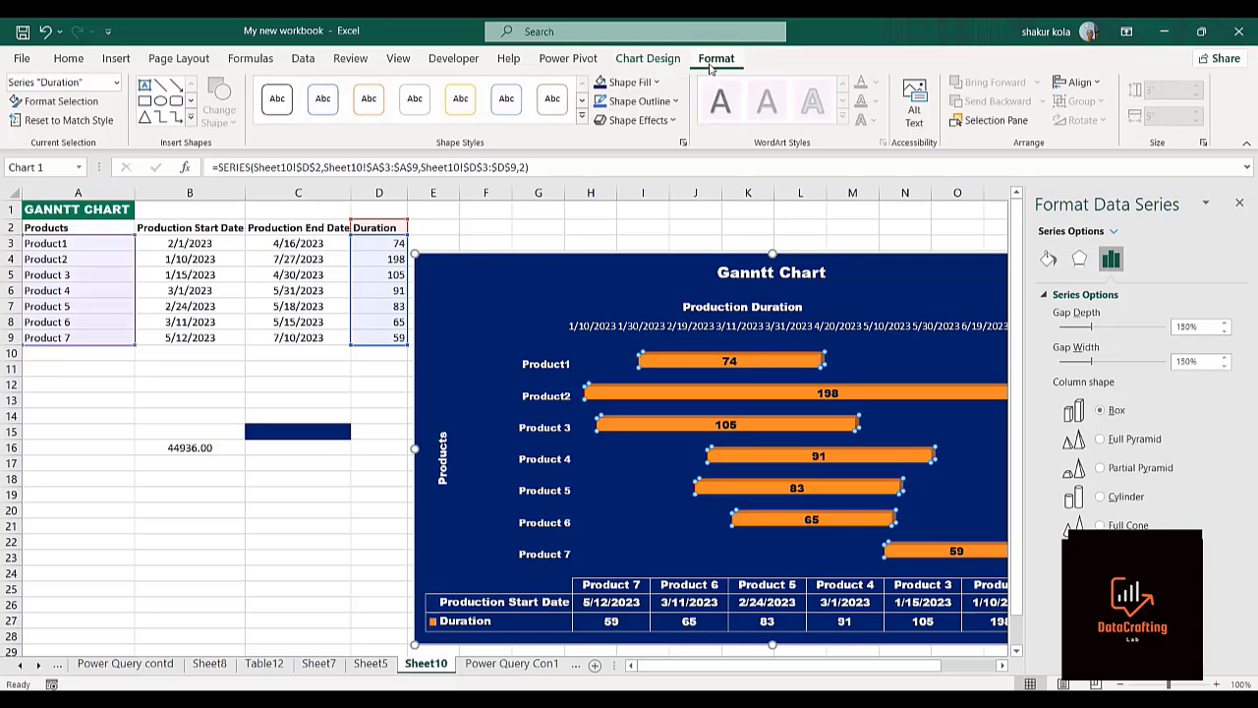
{"action": "left_click", "coordinate": [632, 85]}
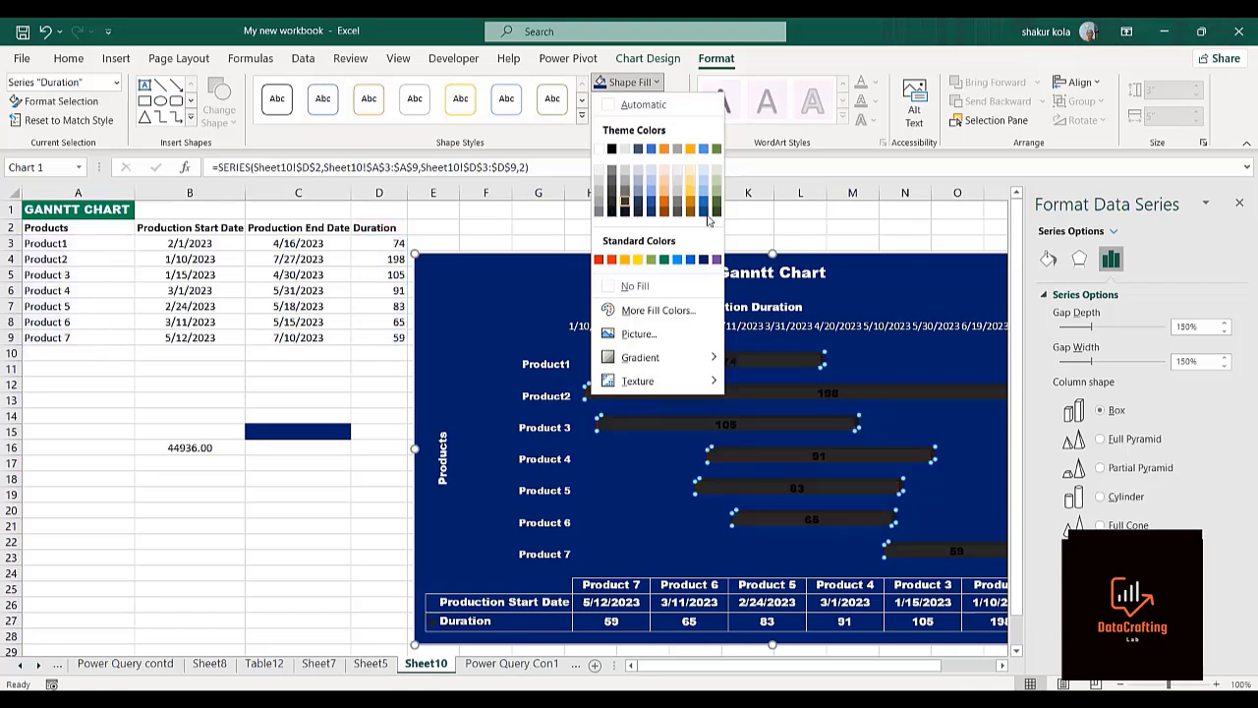
{"action": "key", "text": "Escape"}
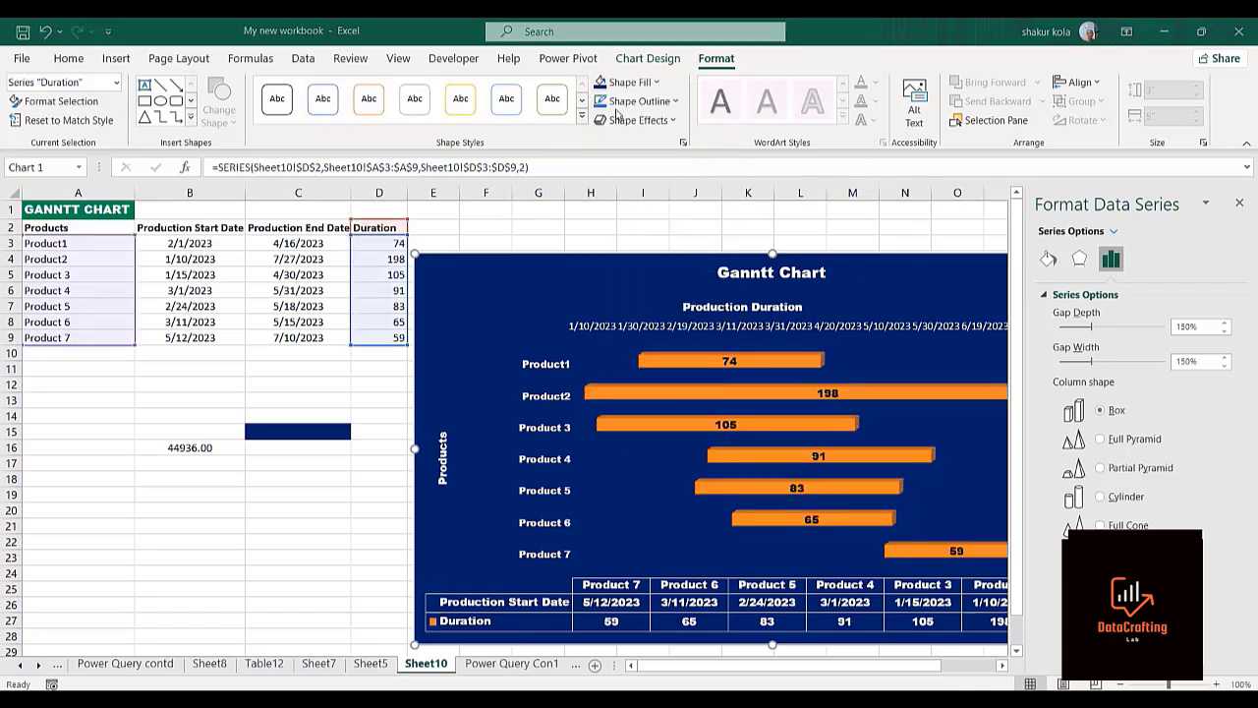
{"action": "left_click", "coordinate": [702, 366]}
{"action": "left_click", "coordinate": [654, 84]}
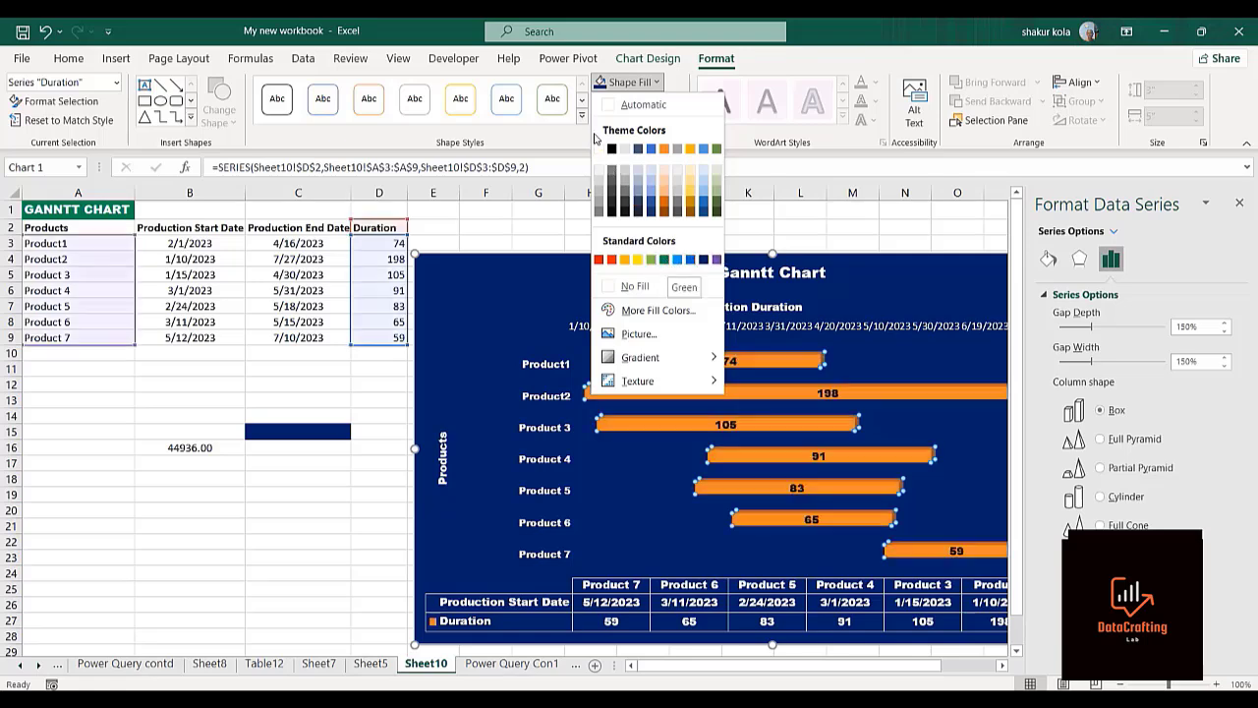
{"action": "left_click", "coordinate": [663, 262]}
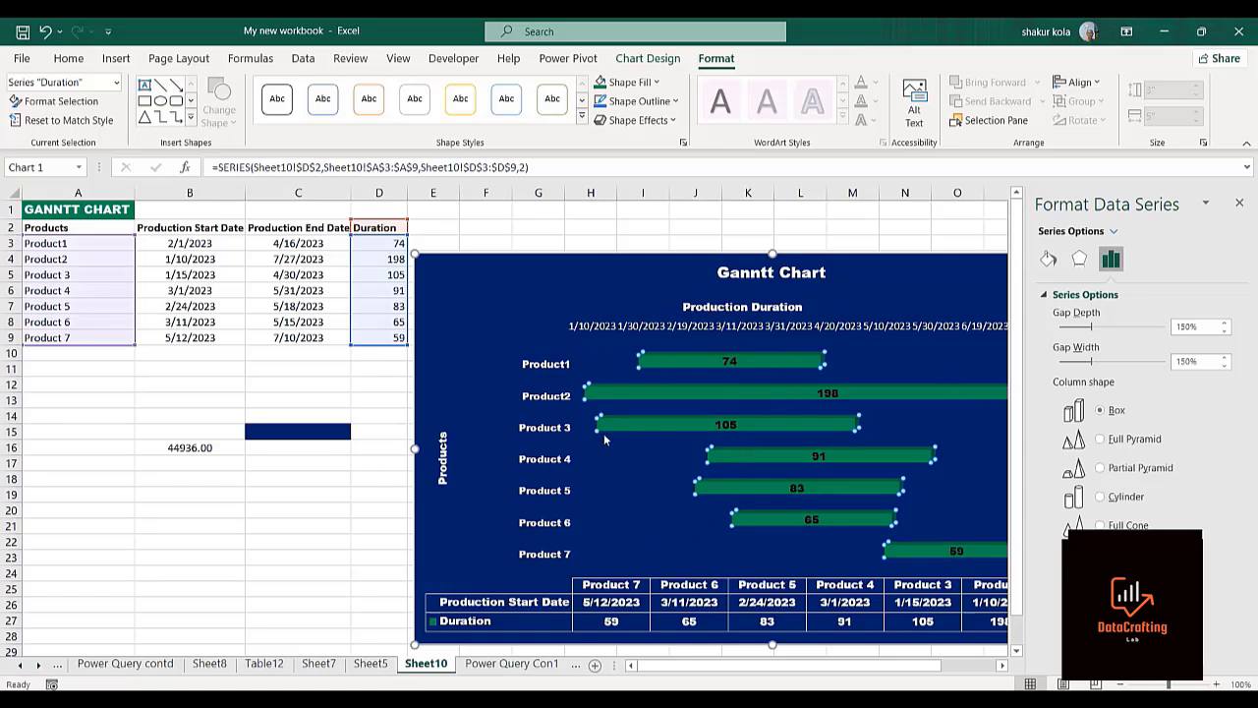
{"action": "left_click", "coordinate": [1240, 203]}
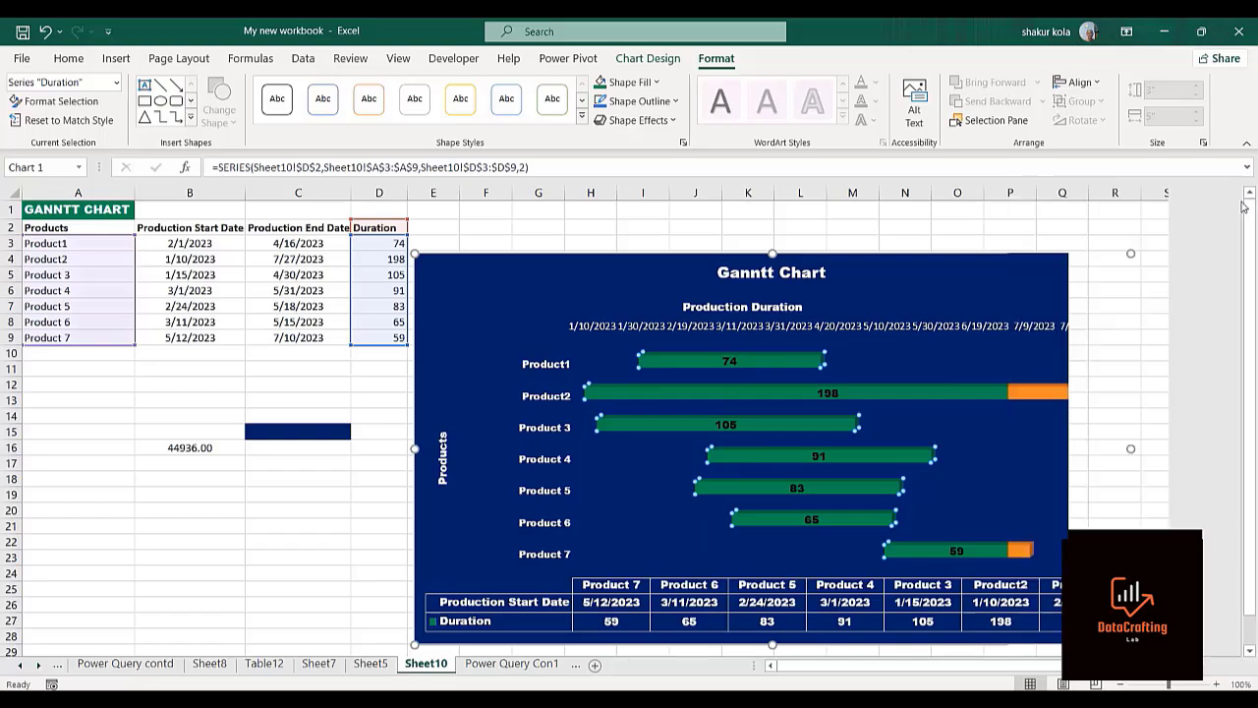